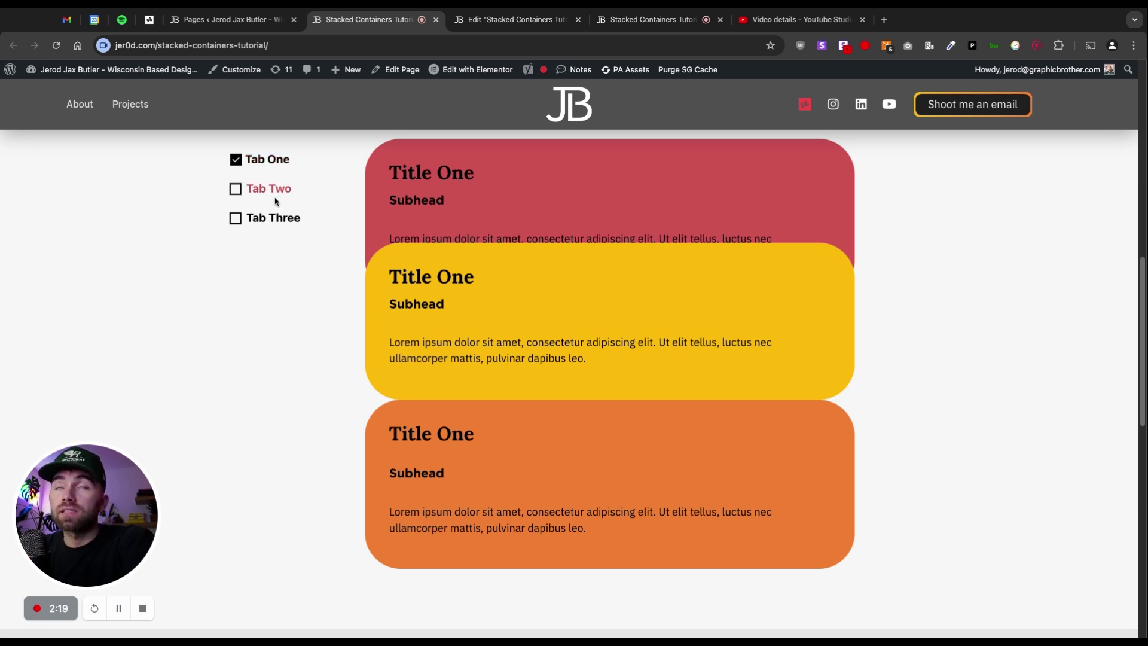
Step: Examine on the published page how the coloured cards stack while scrolling and how the tab checkmarks follow the active card
scroll(275, 202, down, 3)
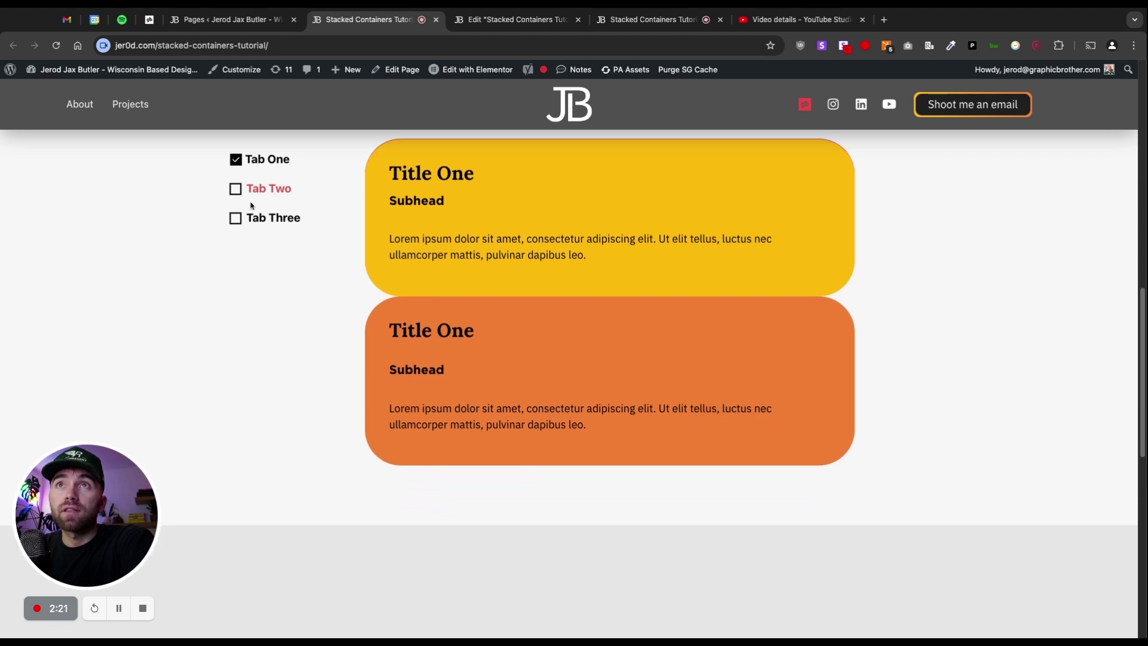
scroll(251, 205, down, 1)
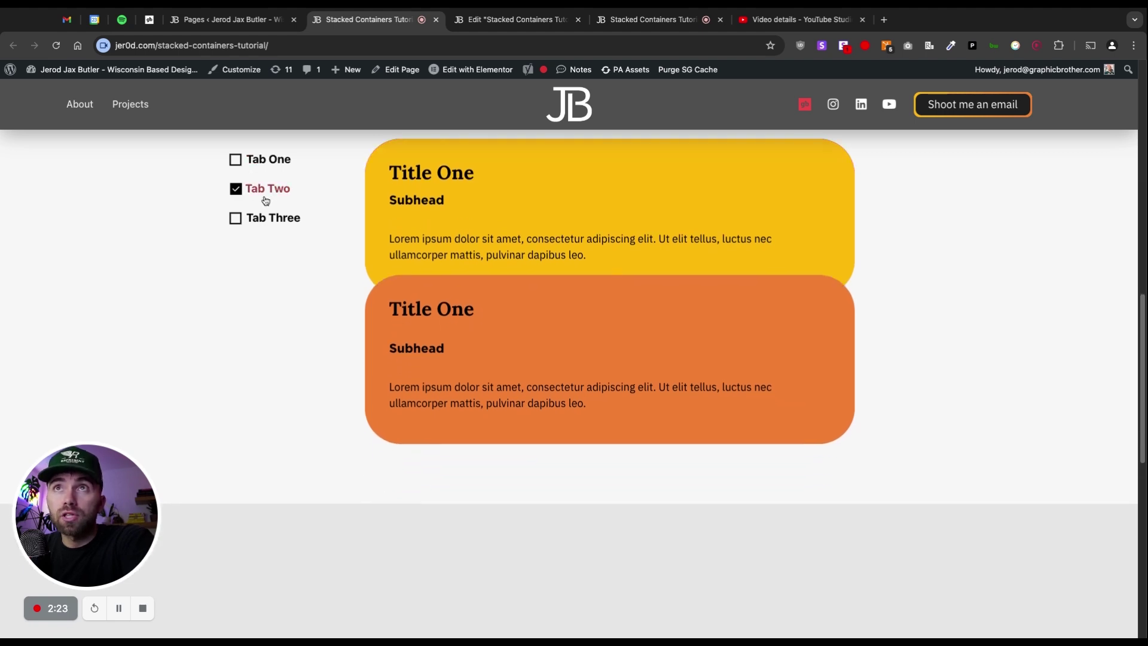
scroll(265, 201, down, 5)
scroll(267, 203, up, 4)
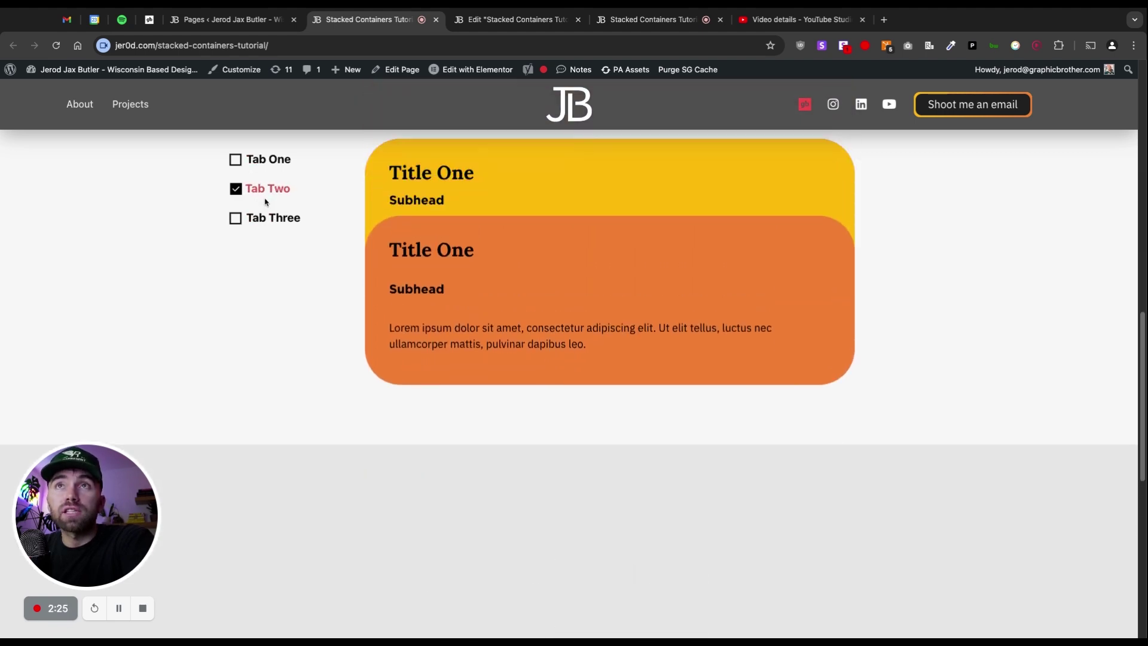
scroll(264, 205, up, 3)
scroll(262, 221, down, 2)
scroll(252, 264, down, 1)
scroll(257, 294, up, 1)
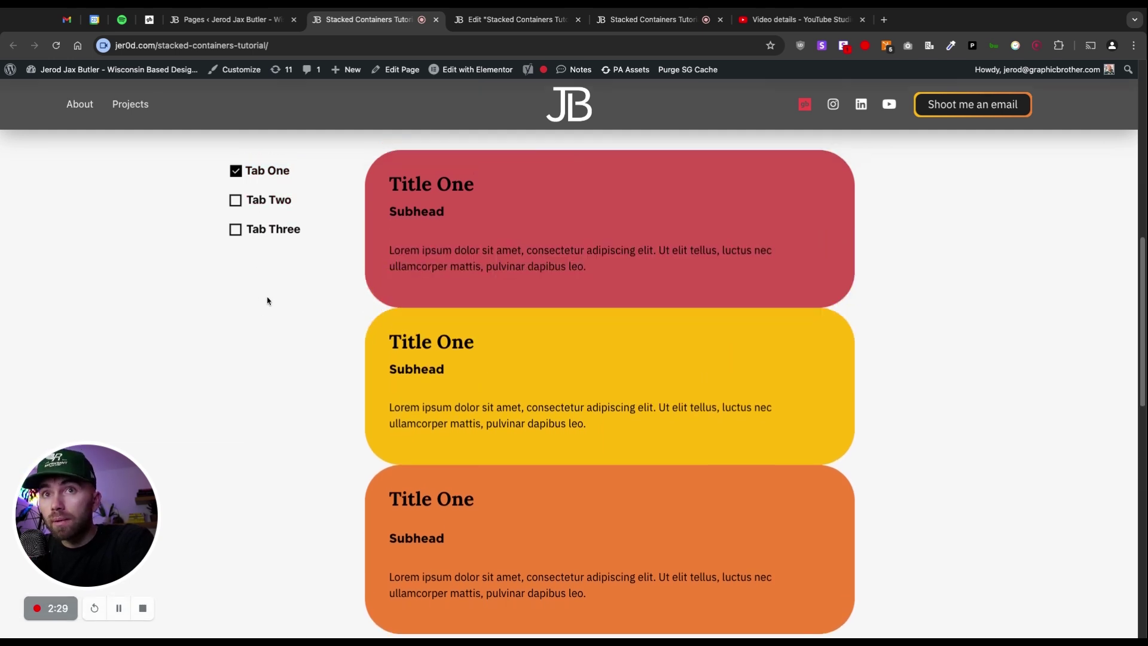
scroll(252, 276, down, 5)
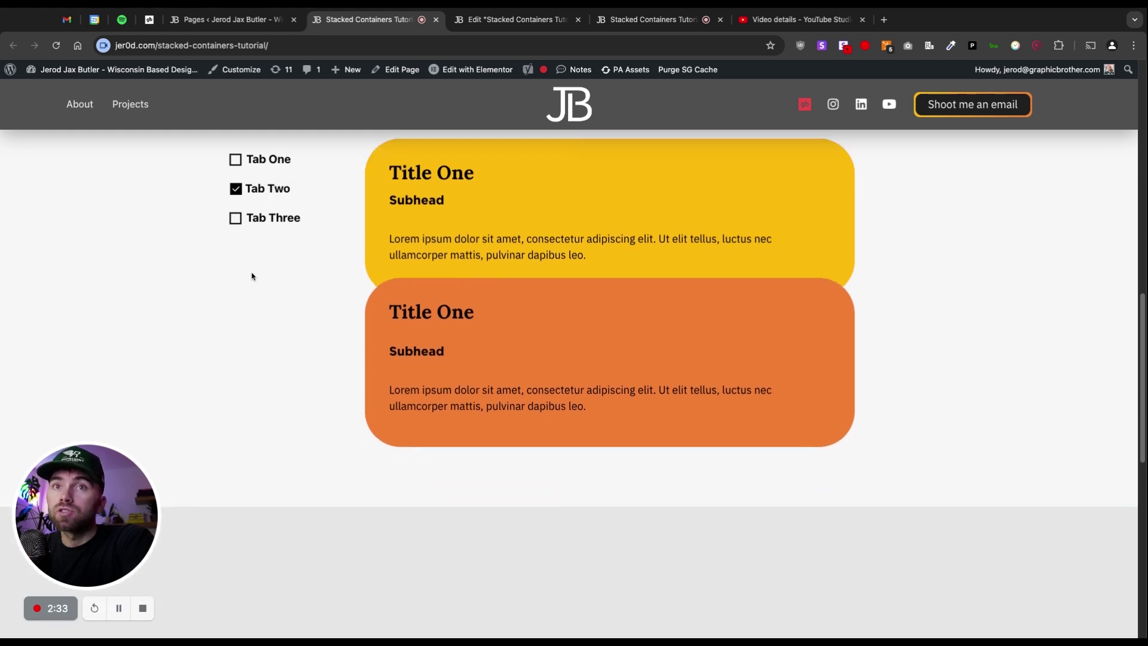
scroll(252, 276, down, 1)
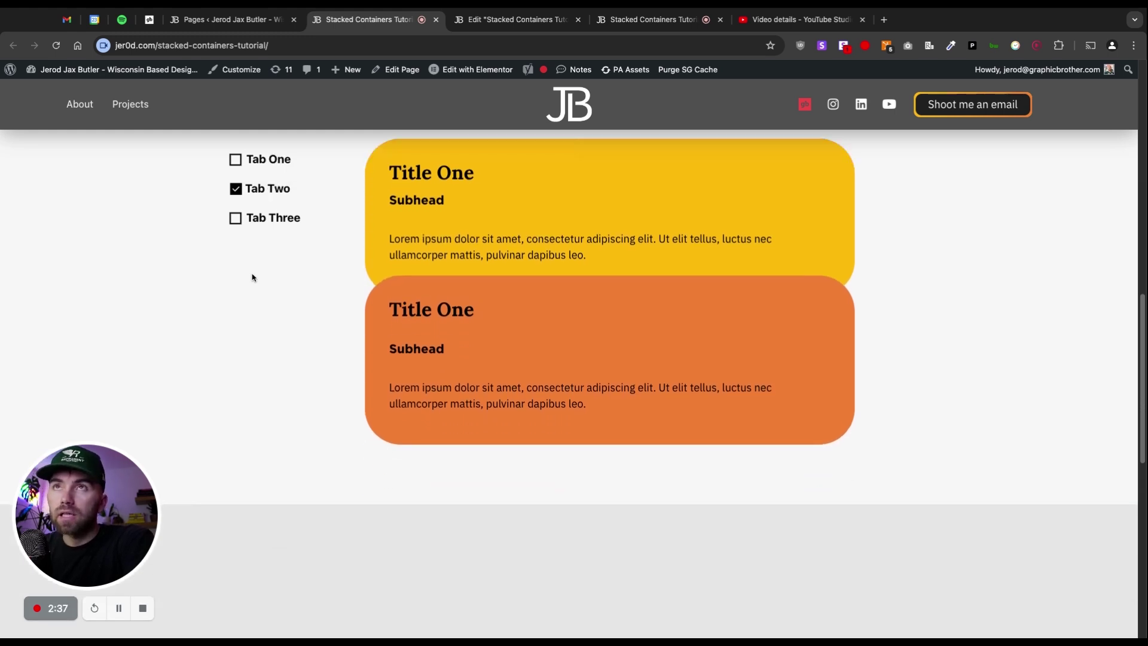
scroll(252, 277, up, 6)
scroll(489, 311, down, 8)
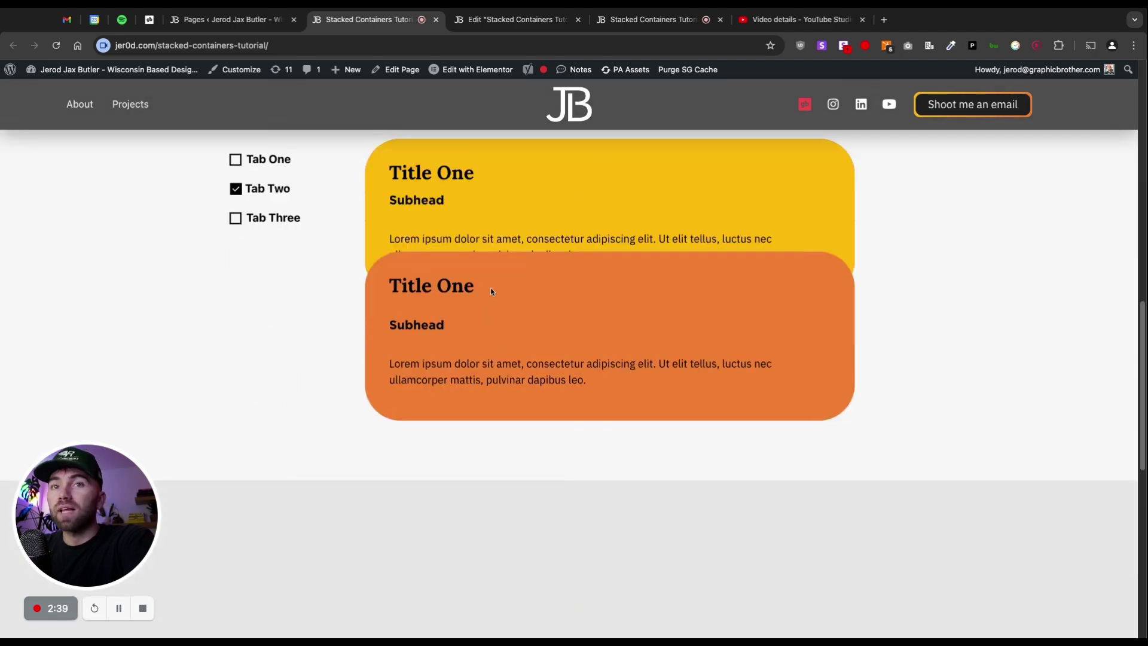
scroll(475, 293, down, 2)
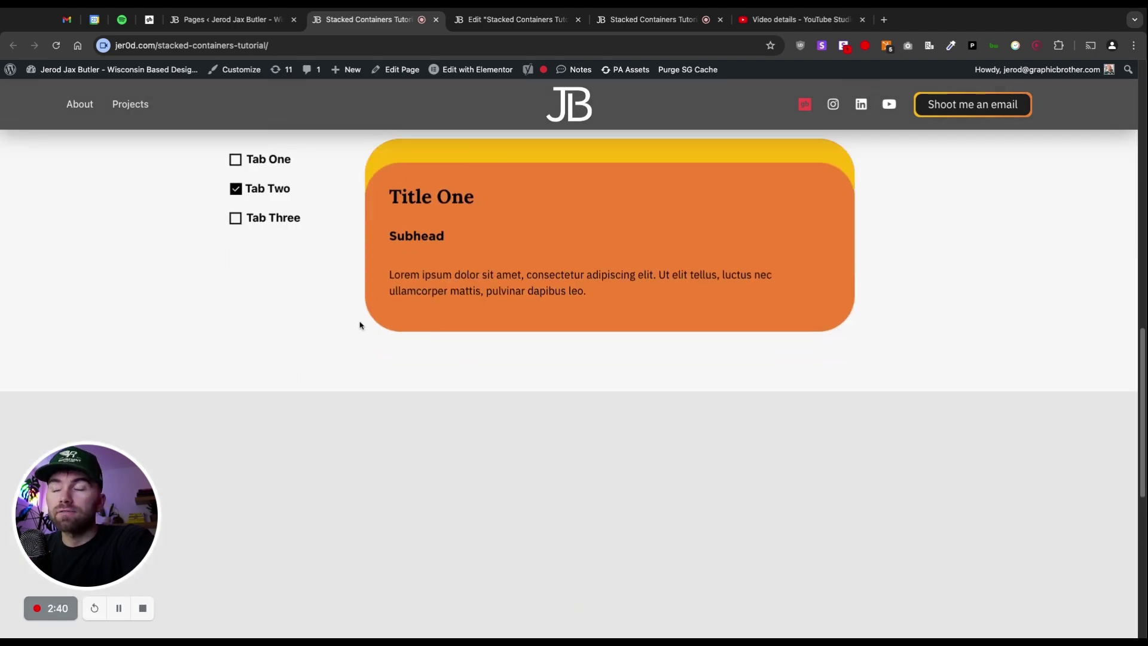
Step: Switch to the Elementor editor and insert a Flexbox container with row direction between the Third Section and the Fifth Section
click(518, 21)
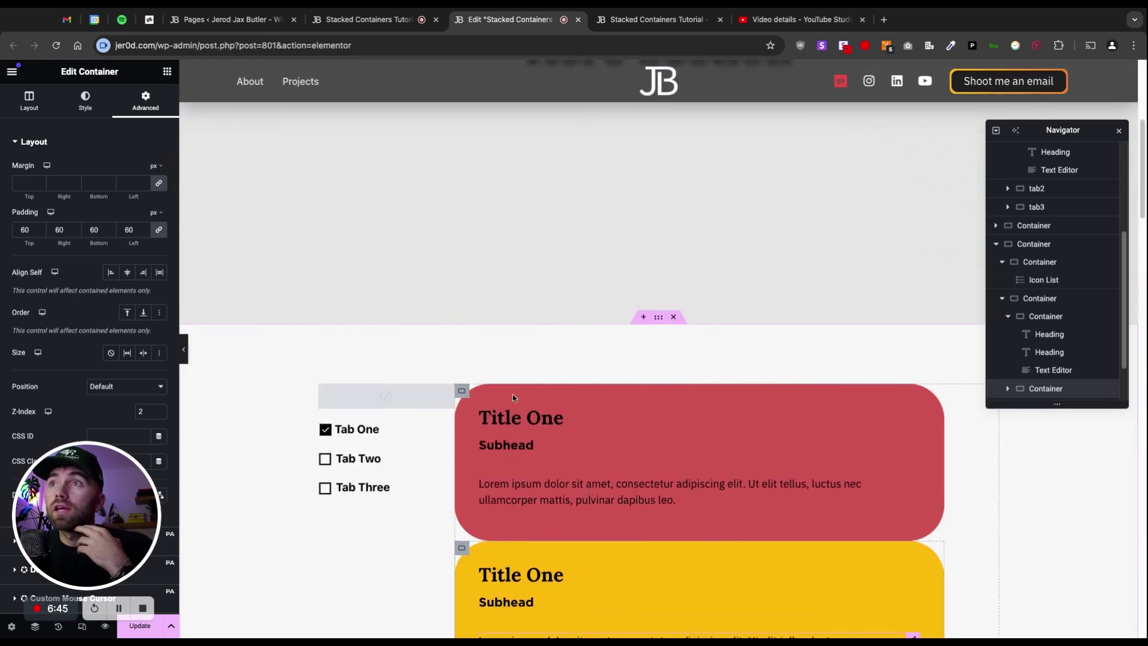
scroll(426, 545, down, 1)
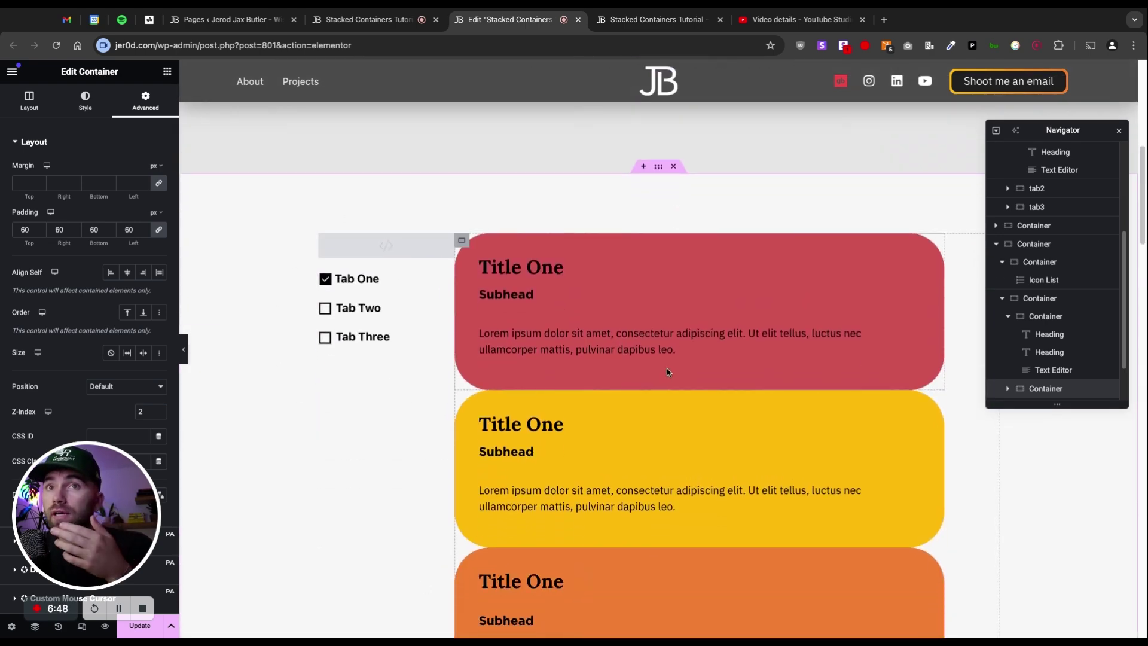
scroll(666, 368, down, 1)
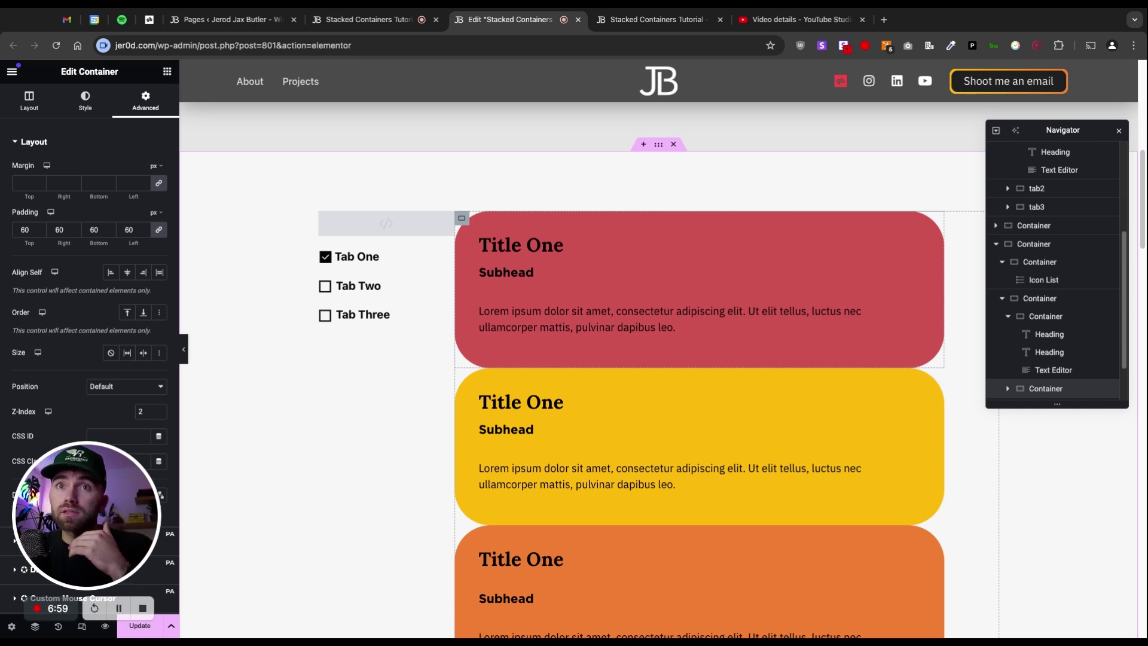
scroll(909, 359, down, 10)
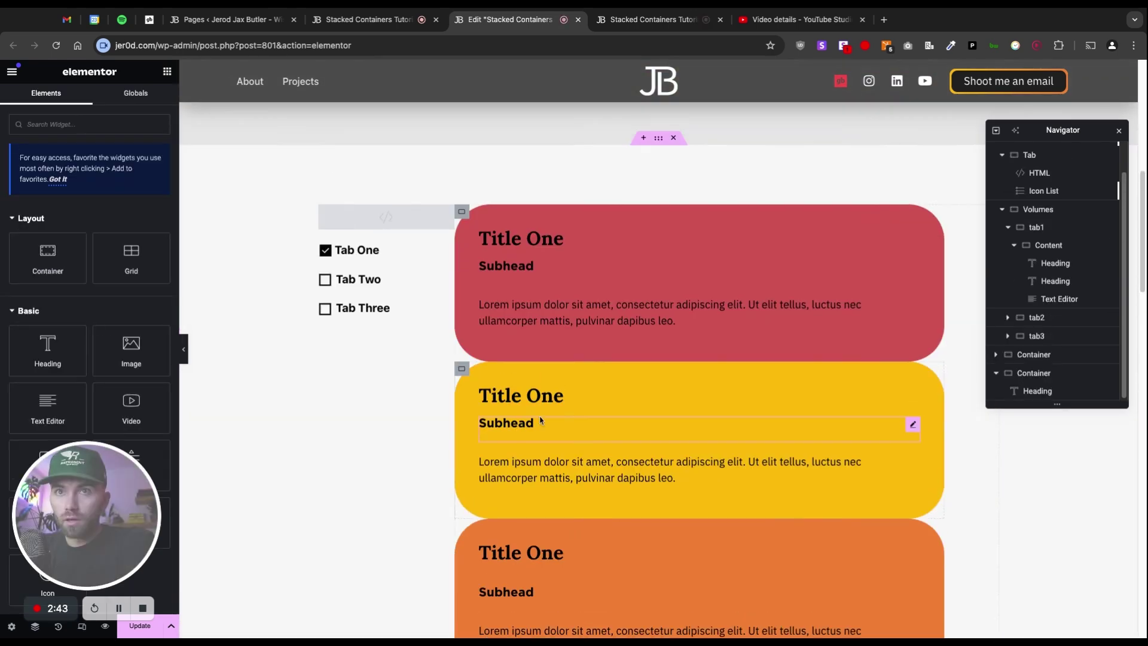
scroll(540, 421, down, 15)
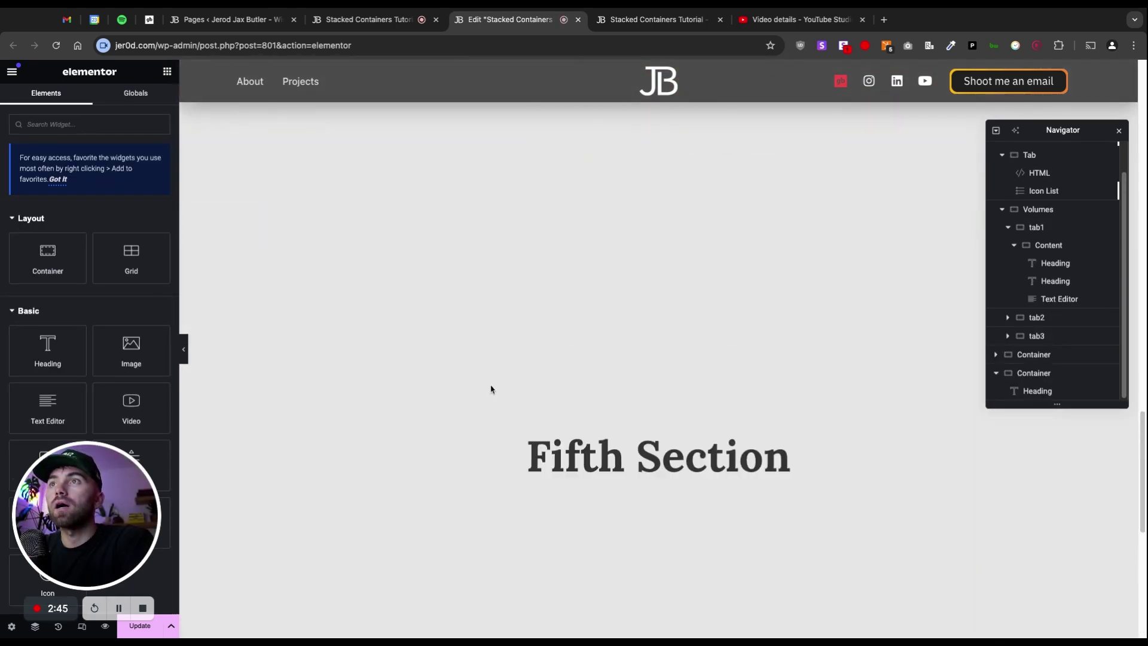
scroll(491, 390, up, 10)
scroll(604, 430, down, 8)
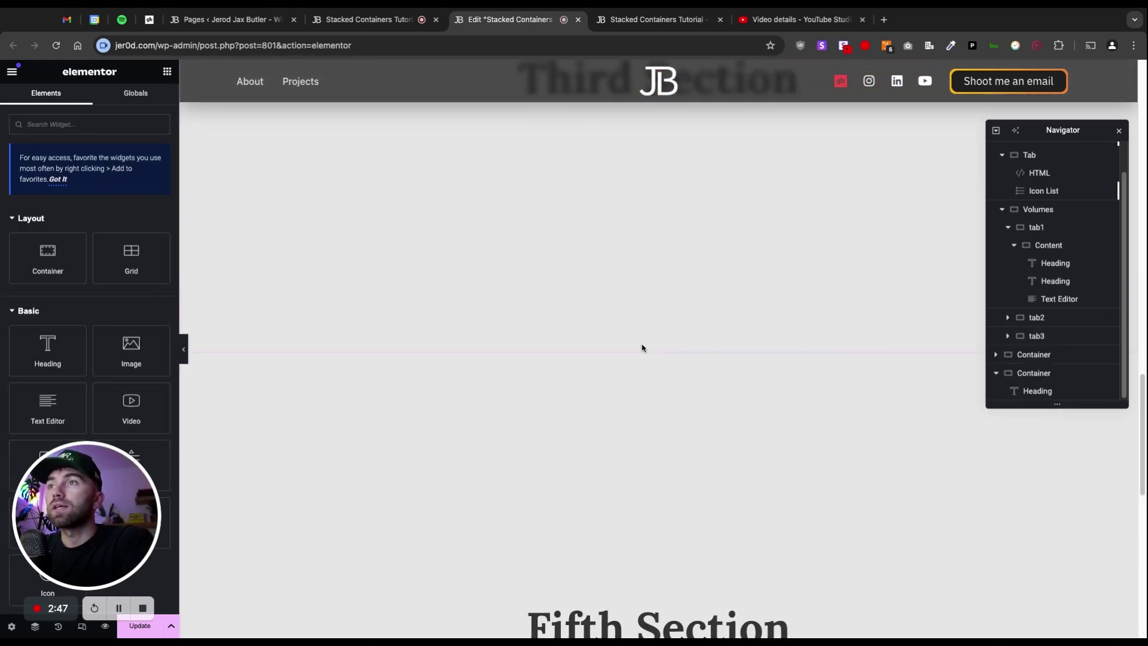
click(645, 347)
click(616, 407)
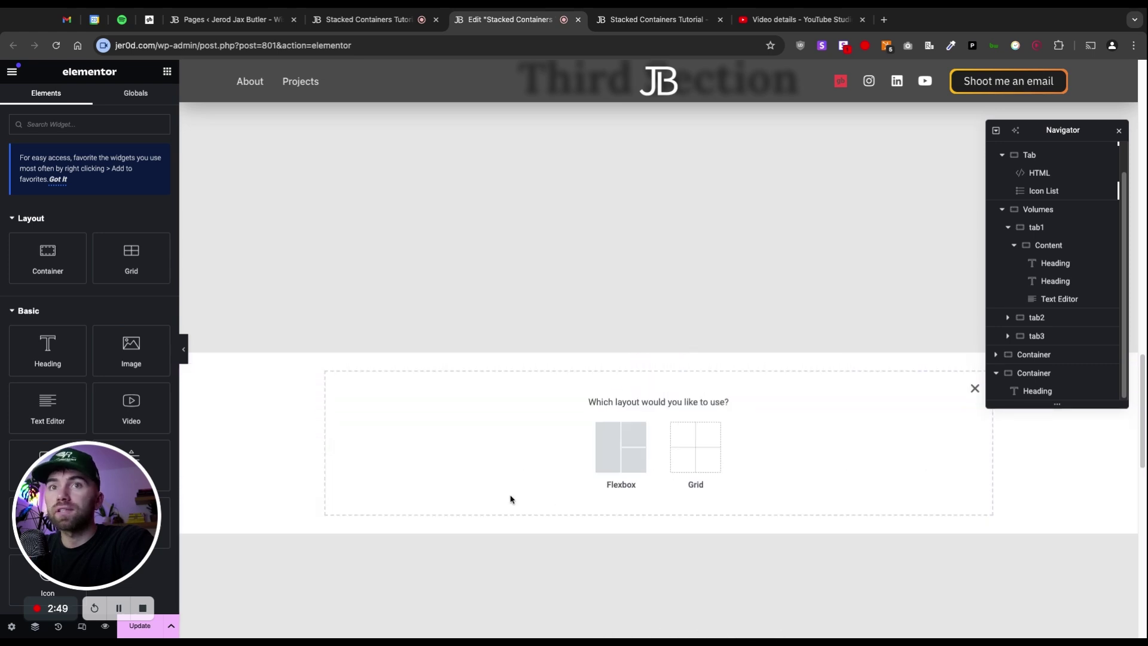
click(621, 447)
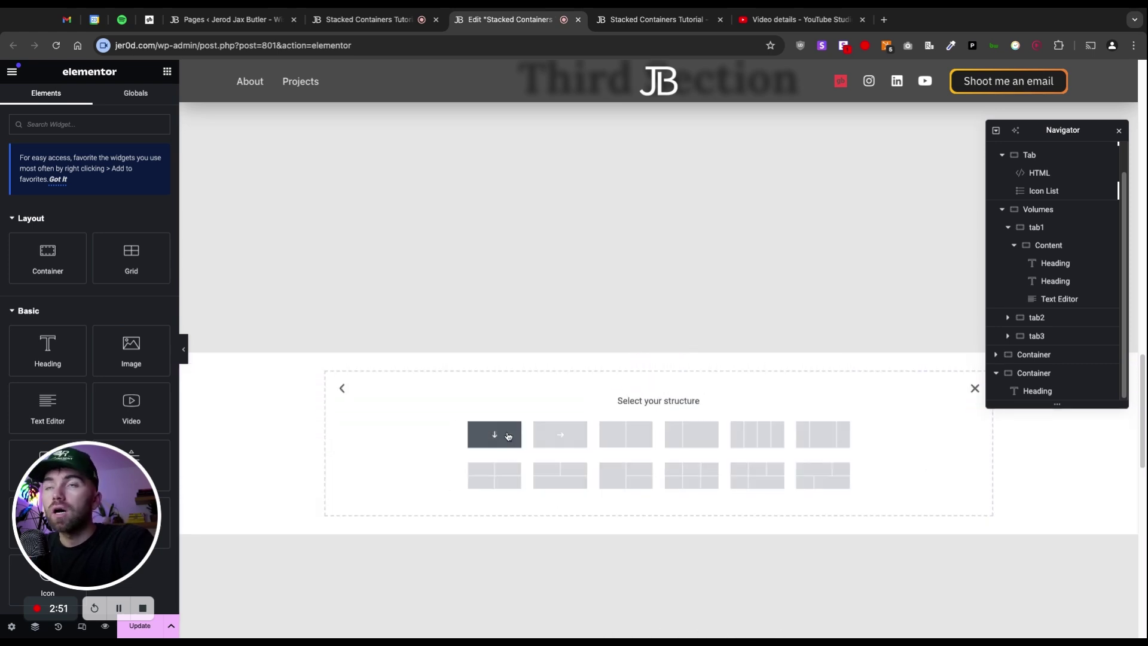
click(560, 434)
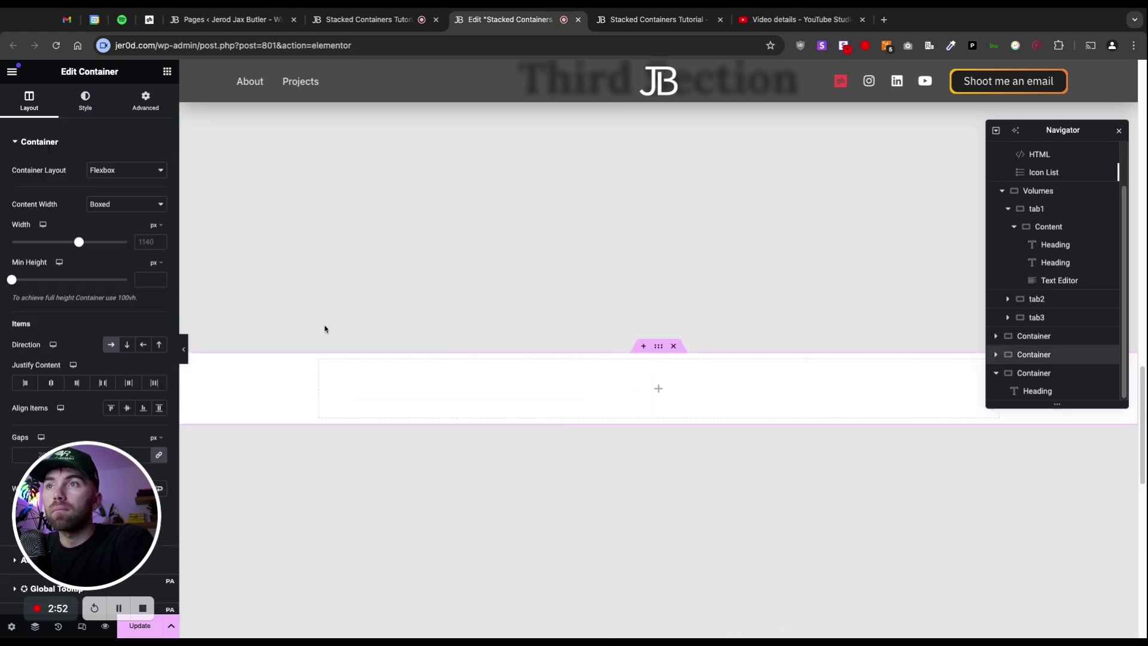
Step: Place a container inside the new row container and duplicate it to form two side-by-side columns
click(168, 71)
drag(46, 248, 331, 377)
right_click(326, 366)
click(376, 251)
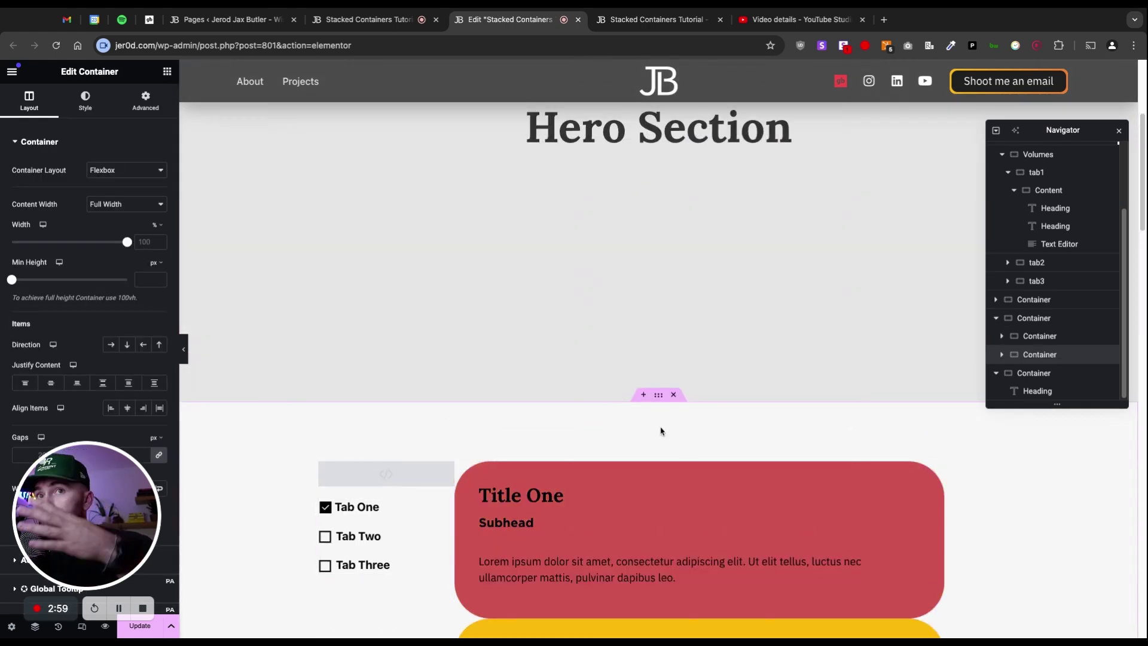
Step: Resize the two columns of the new section into a narrow first column and a wide second column
scroll(721, 511, down, 4)
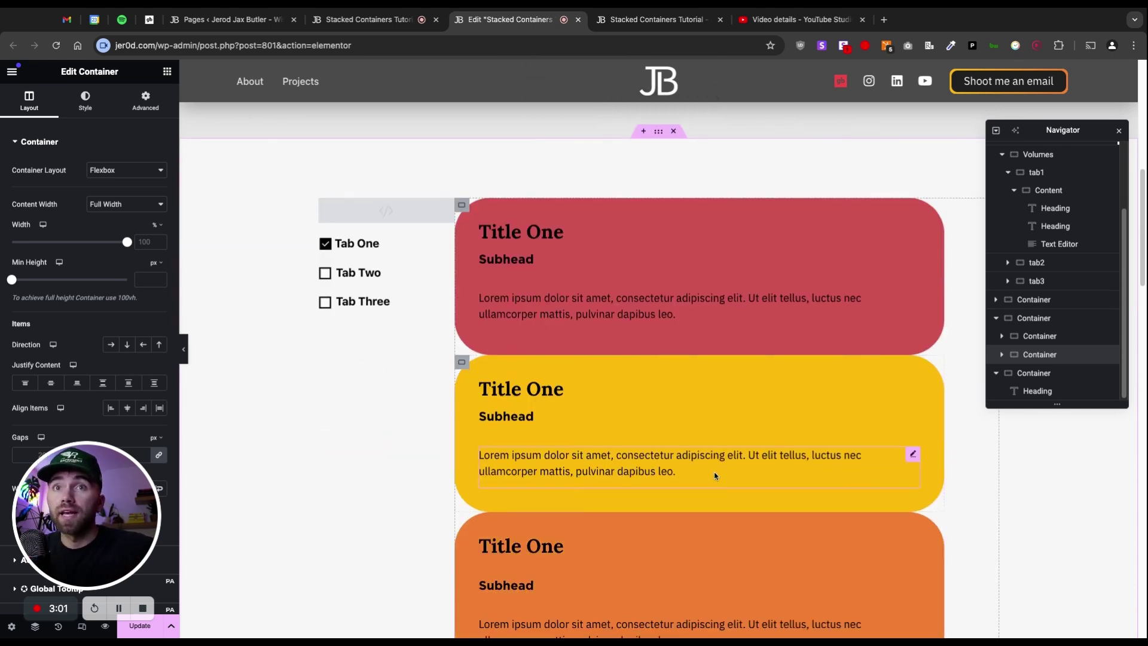
scroll(534, 131, down, 8)
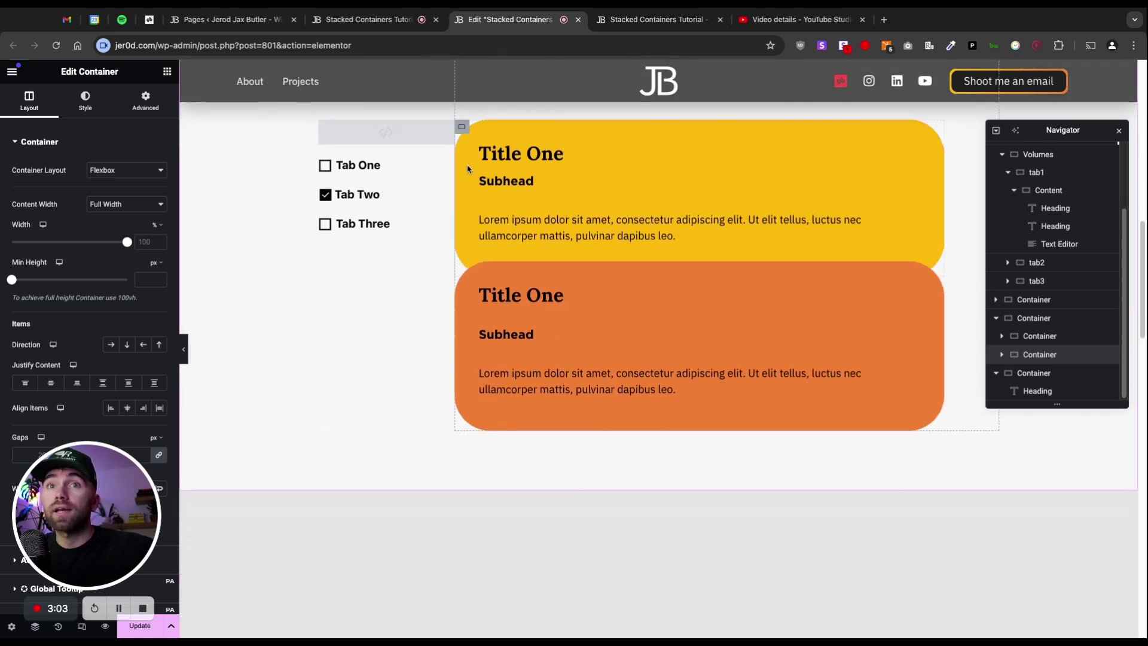
scroll(466, 169, down, 7)
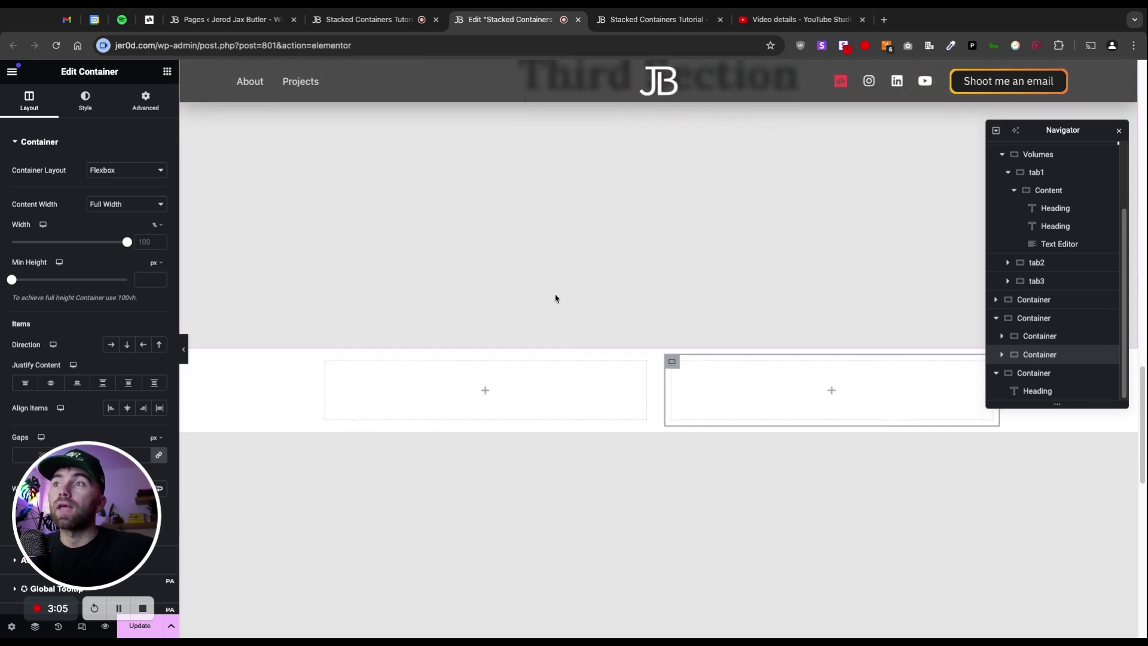
drag(650, 384, 362, 389)
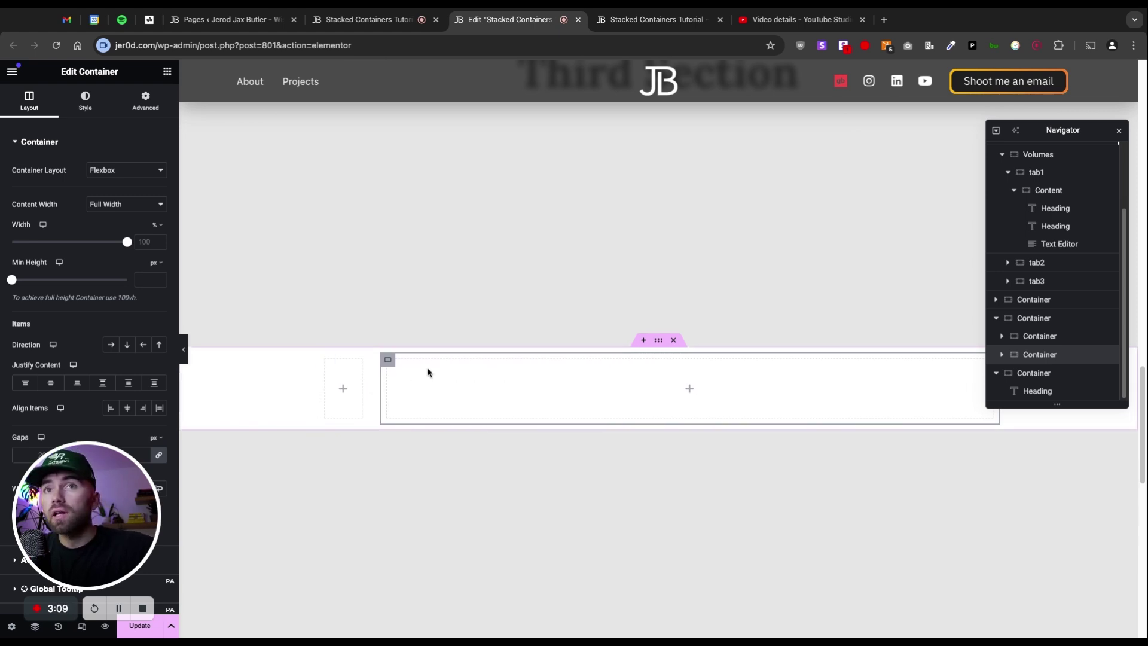
Step: Nest a container inside the wide column and give it a classic background in the global colour Indian Red
click(167, 72)
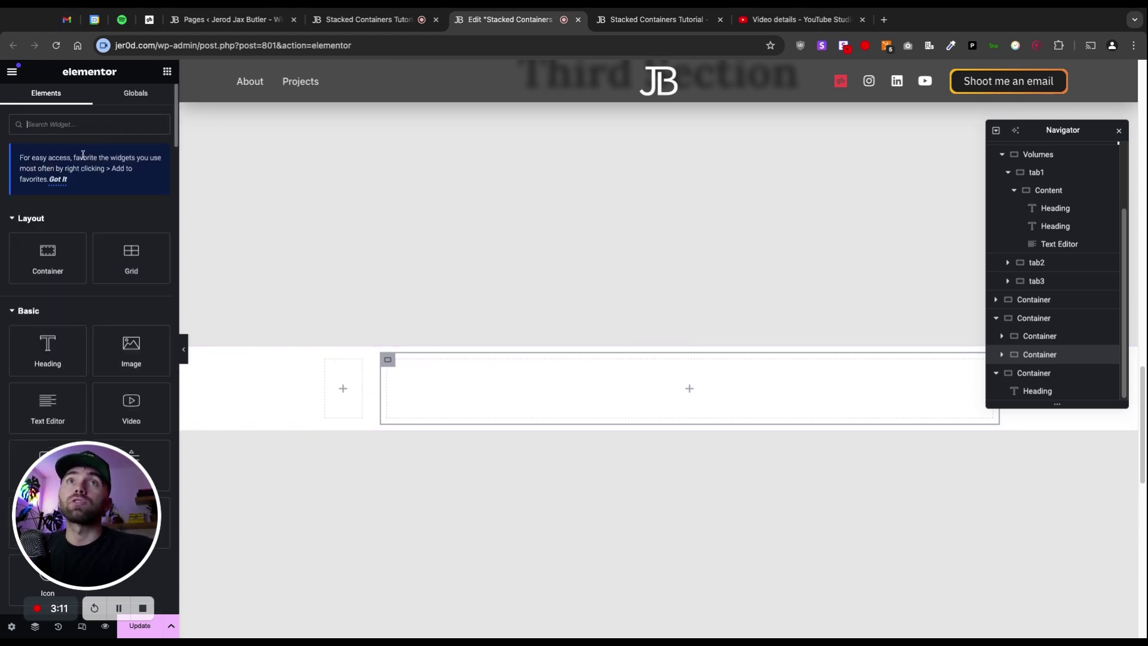
drag(47, 257, 406, 383)
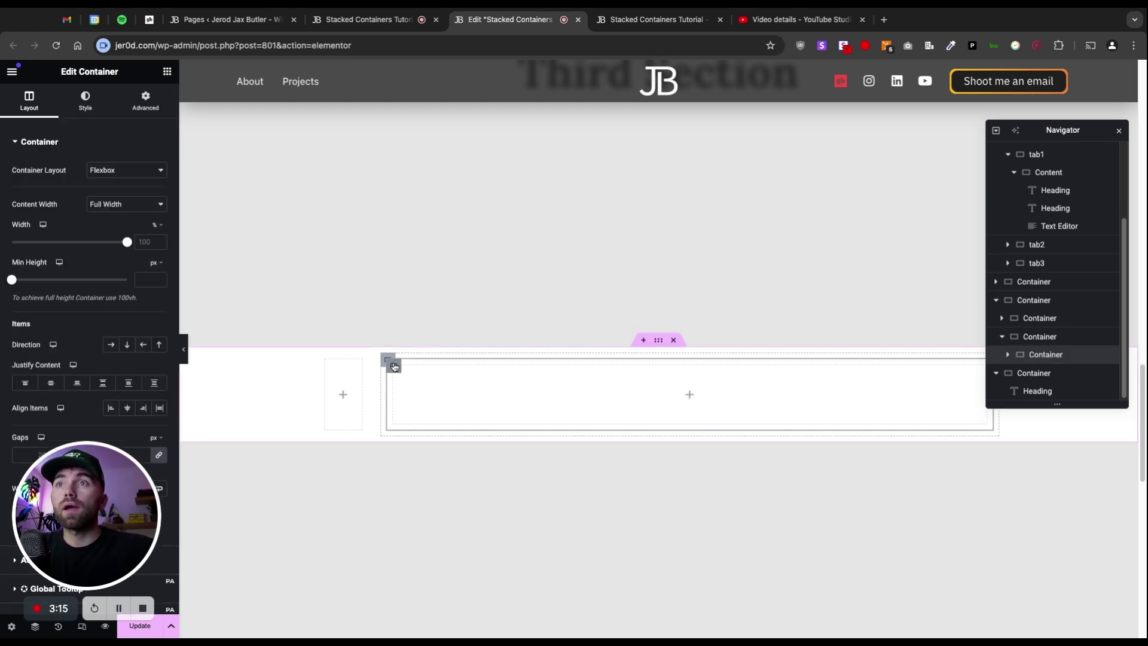
click(85, 101)
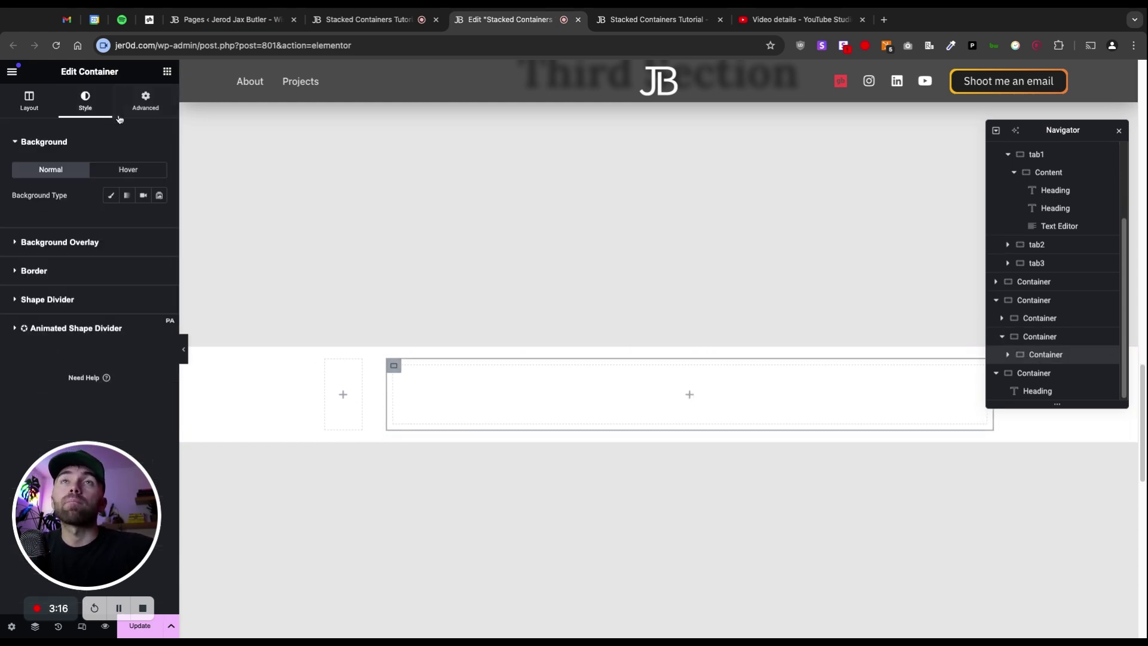
click(99, 272)
click(87, 154)
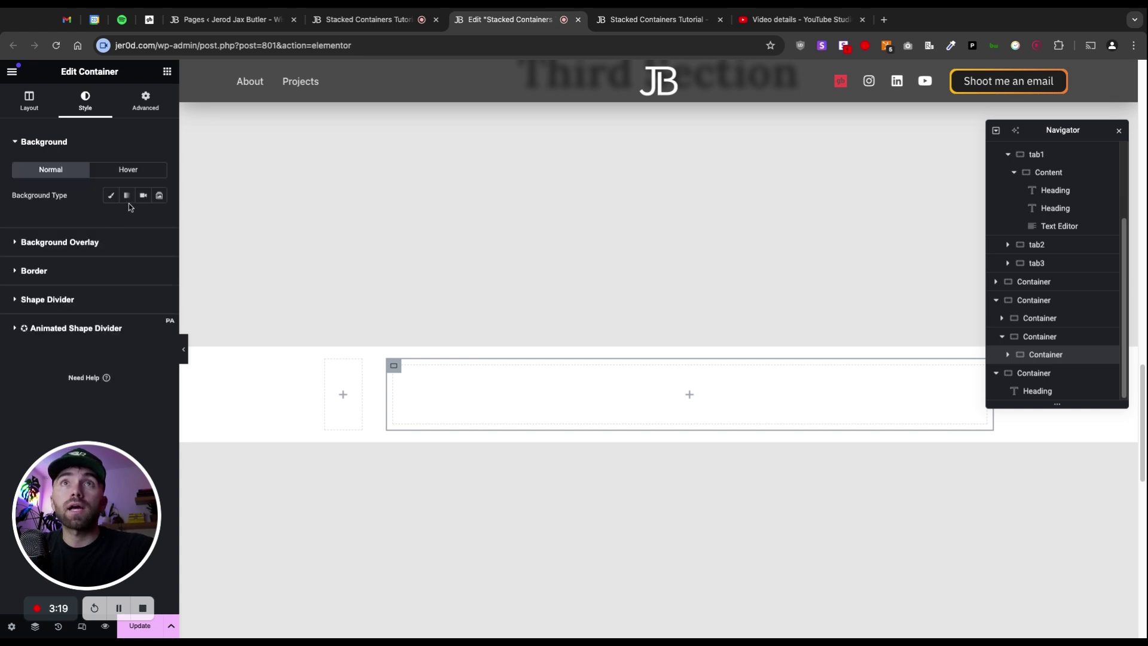
click(144, 219)
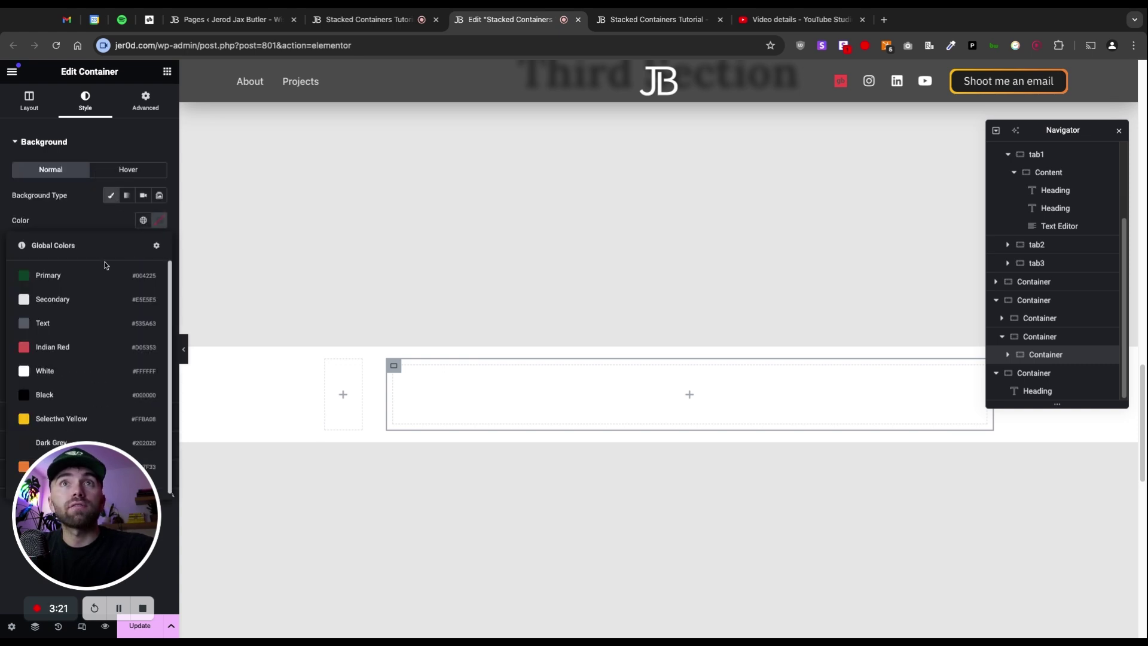
click(66, 339)
Step: Copy the "Title One" heading from the finished example cards and paste it into the new red container
scroll(572, 276, up, 6)
scroll(573, 275, up, 2)
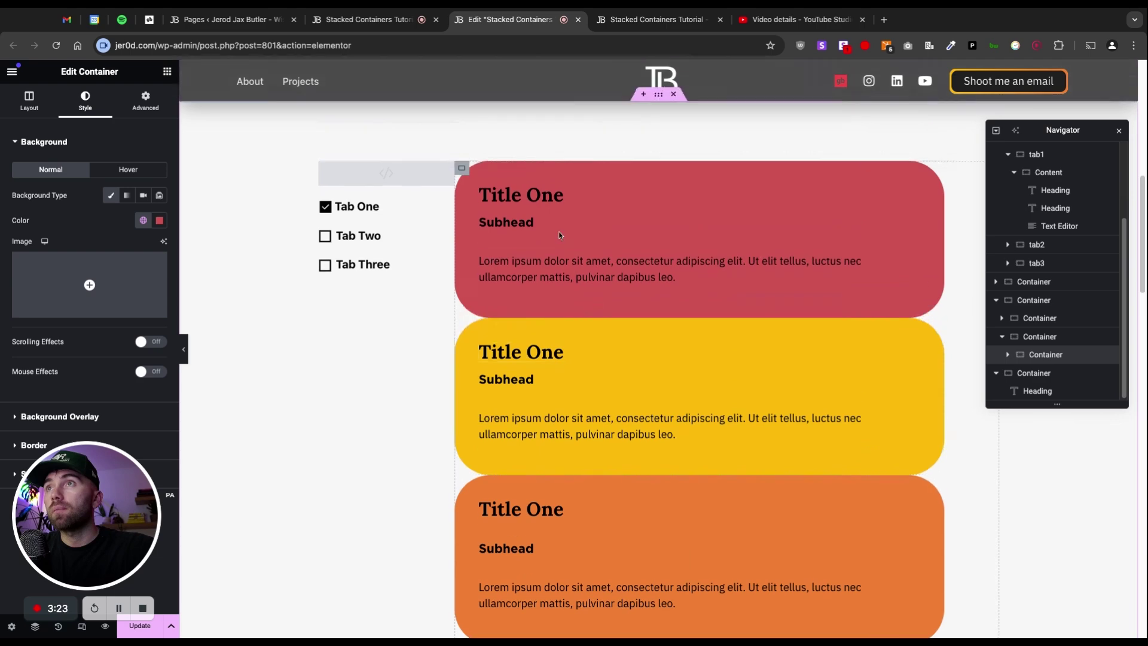
right_click(528, 191)
click(546, 250)
scroll(482, 454, down, 10)
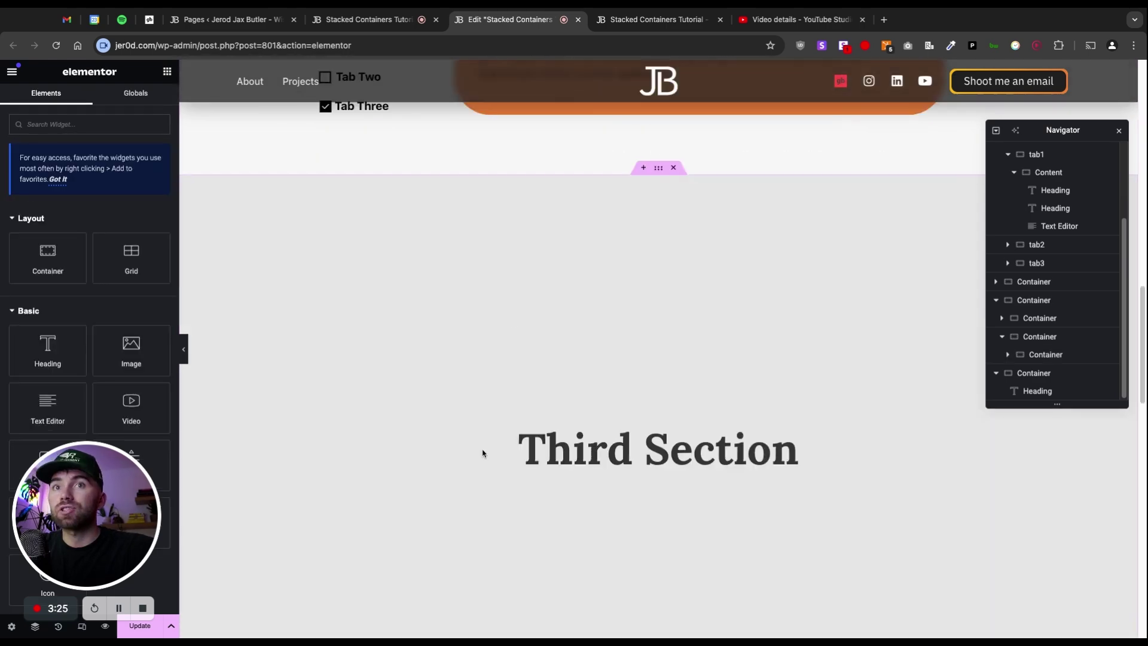
scroll(484, 389, down, 6)
right_click(484, 351)
click(511, 321)
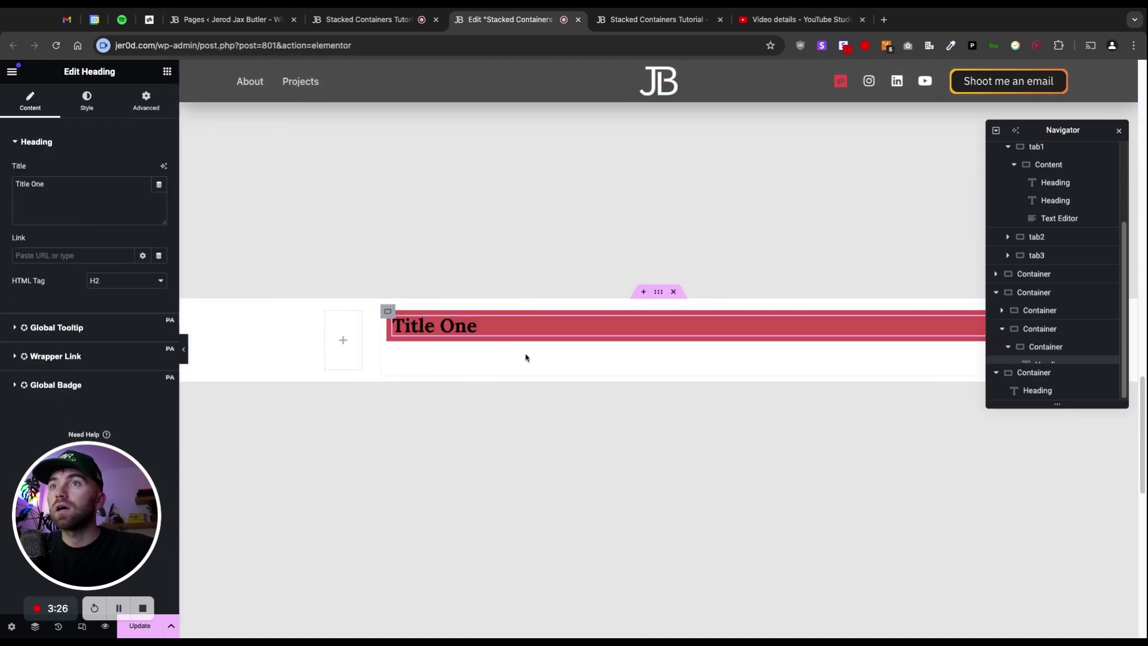
Step: Copy the "Subhead" heading from the example cards and paste it below "Title One" in the new red container
scroll(526, 311, up, 5)
right_click(521, 207)
click(533, 256)
scroll(533, 374, down, 12)
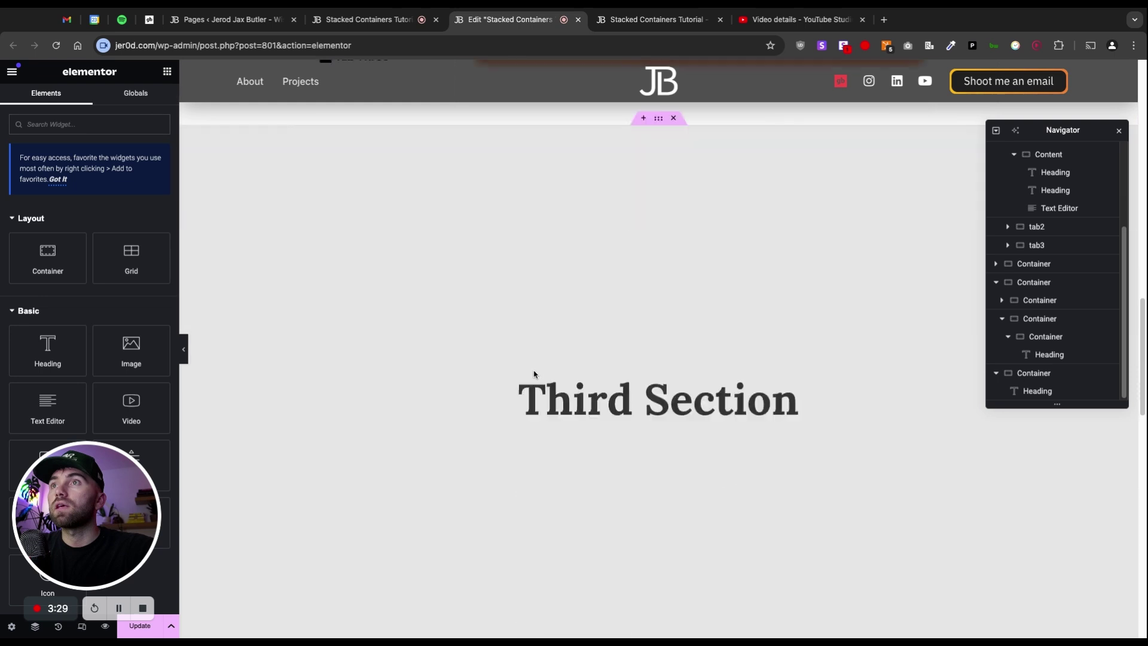
right_click(448, 250)
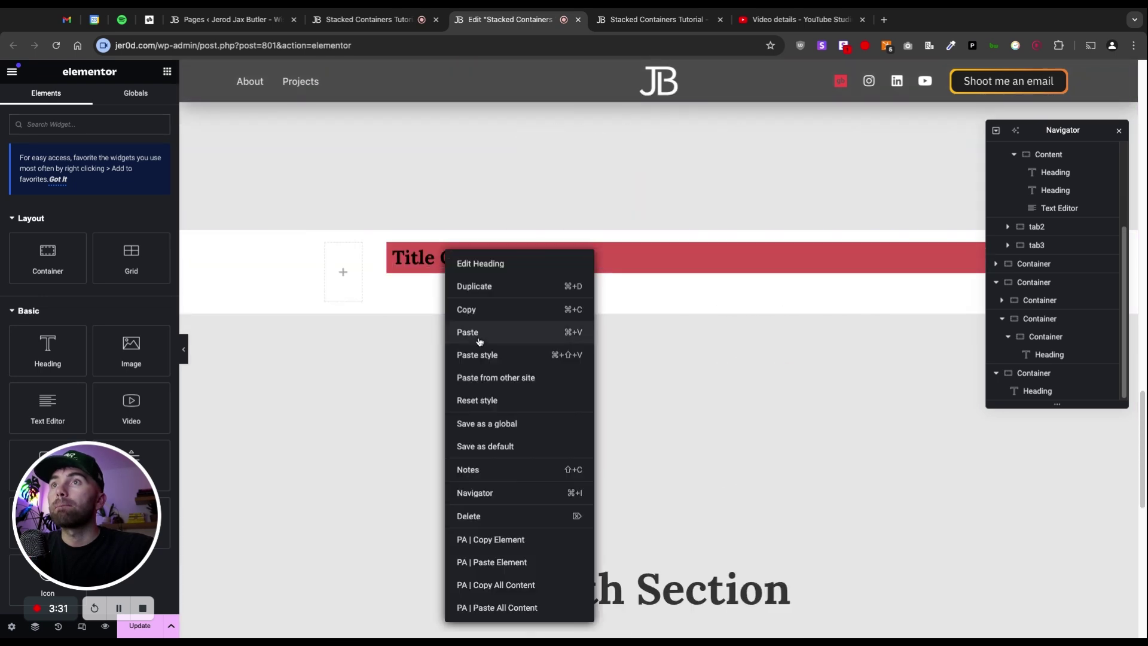
click(477, 330)
Step: Copy the Lorem ipsum text block from the orange example card and paste it below the Subhead in the red container
scroll(514, 288, up, 5)
right_click(514, 366)
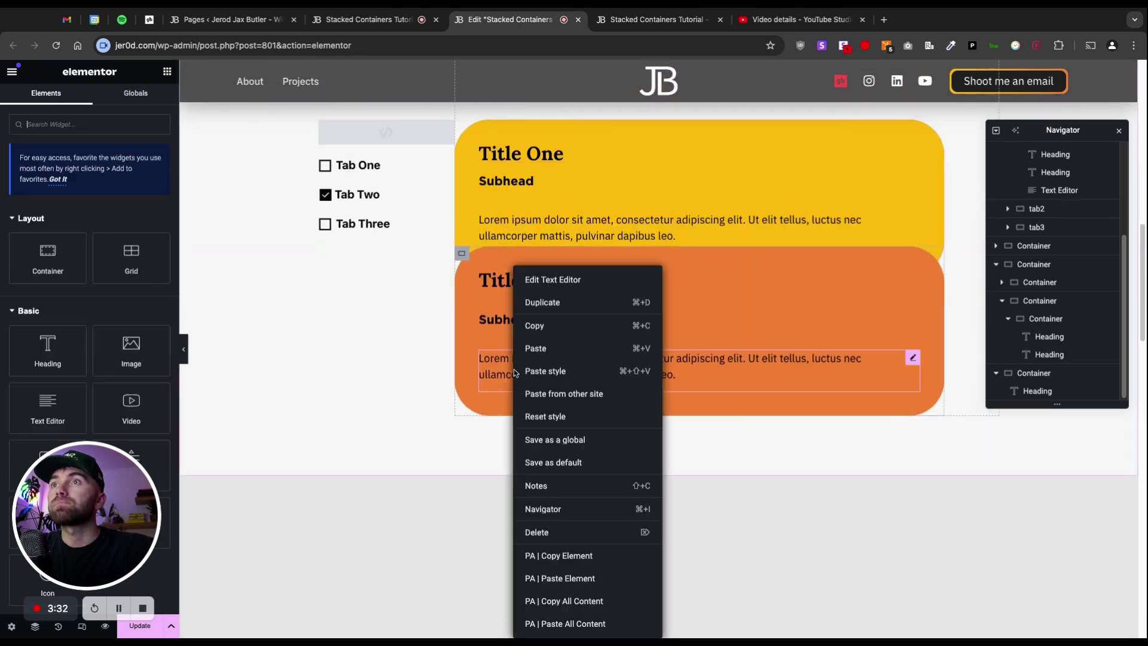
click(550, 330)
scroll(508, 401, down, 6)
scroll(499, 423, down, 4)
right_click(464, 432)
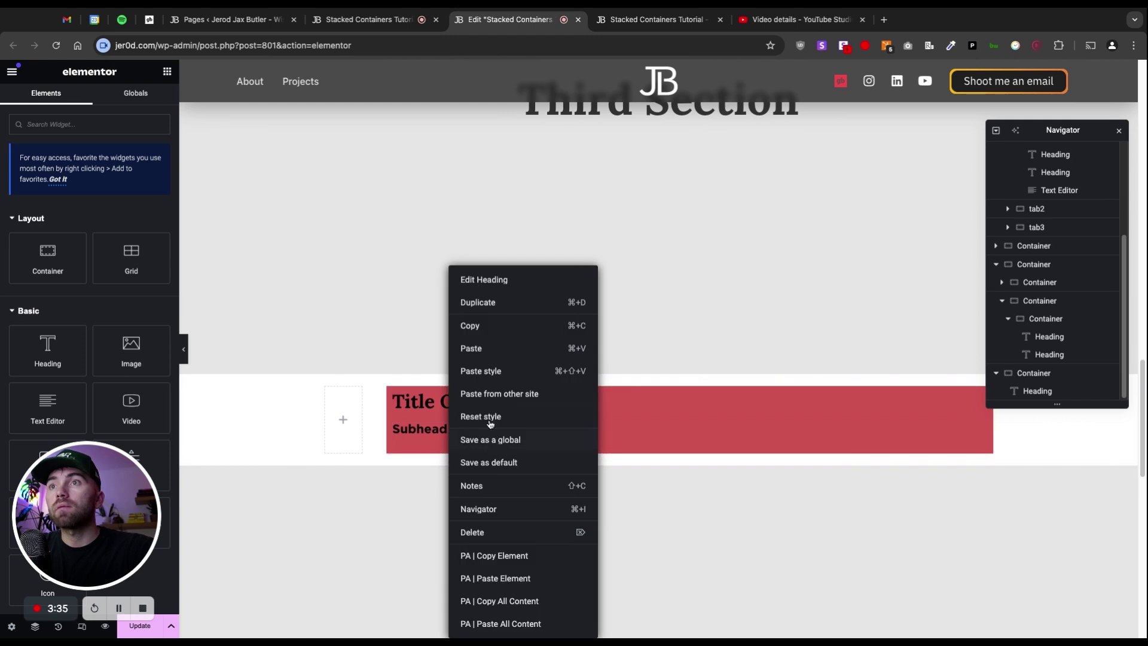
click(500, 350)
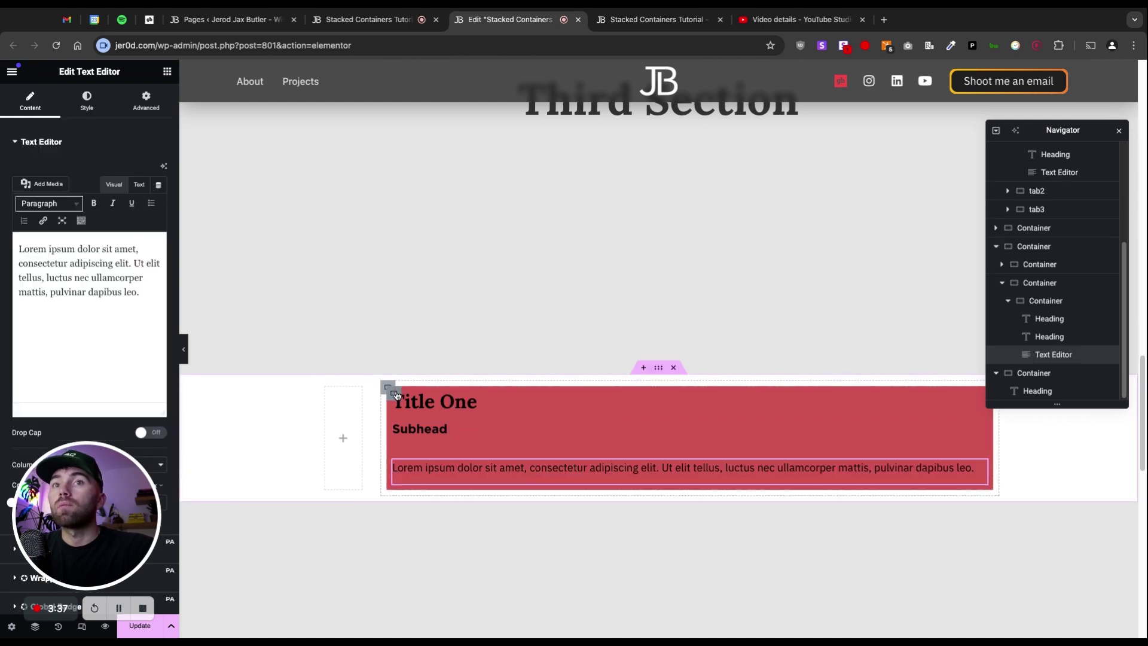
Step: Make the red card container sticky to the top in its motion effects and check how it behaves on scroll
click(394, 394)
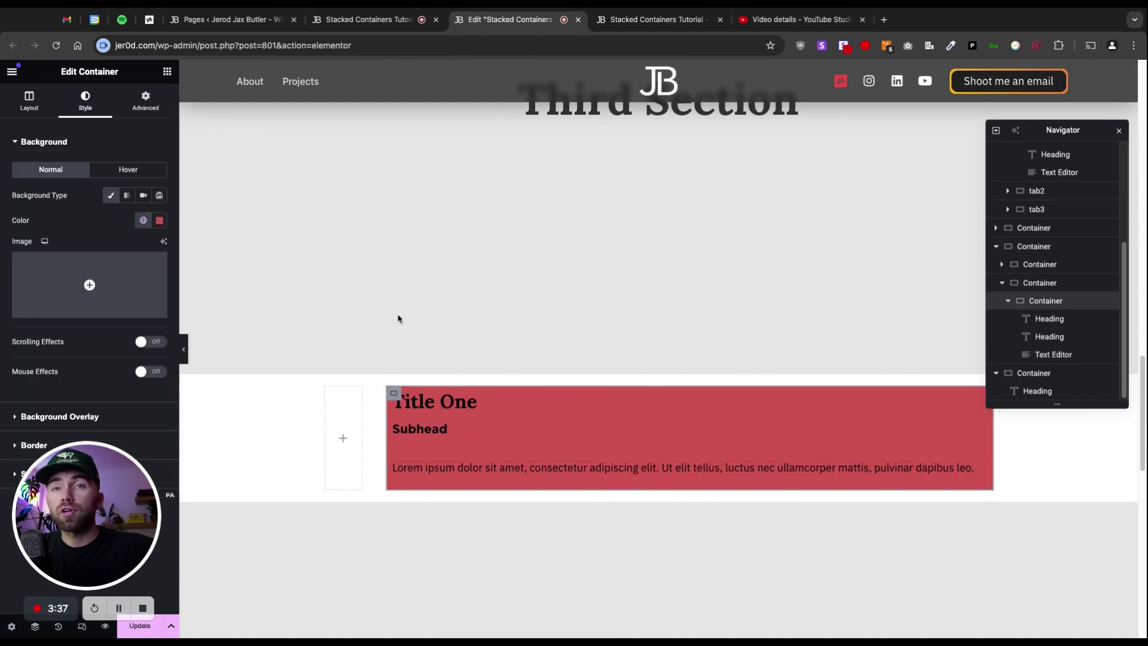
click(148, 106)
scroll(83, 334, down, 5)
click(67, 411)
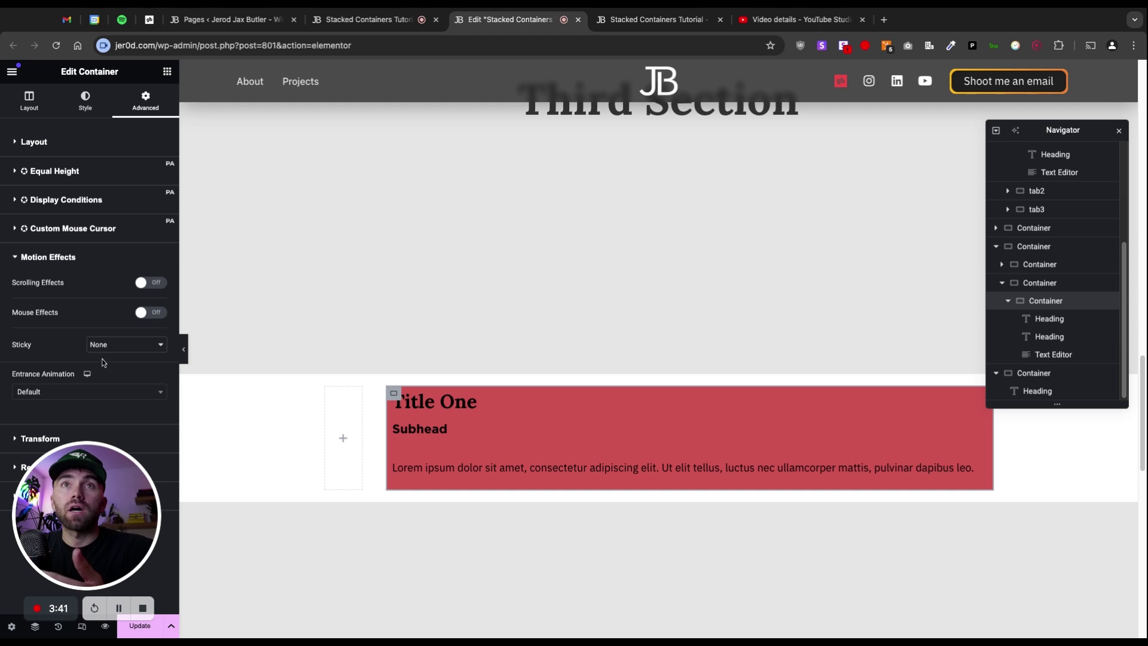
click(123, 362)
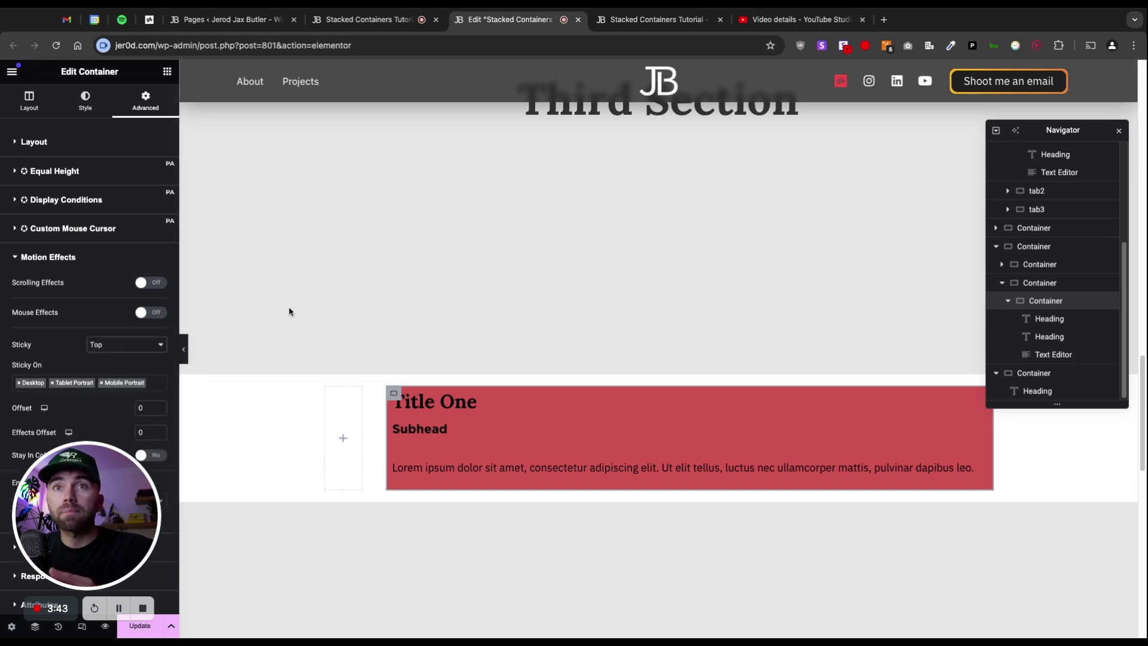
scroll(494, 285, down, 5)
scroll(472, 317, up, 5)
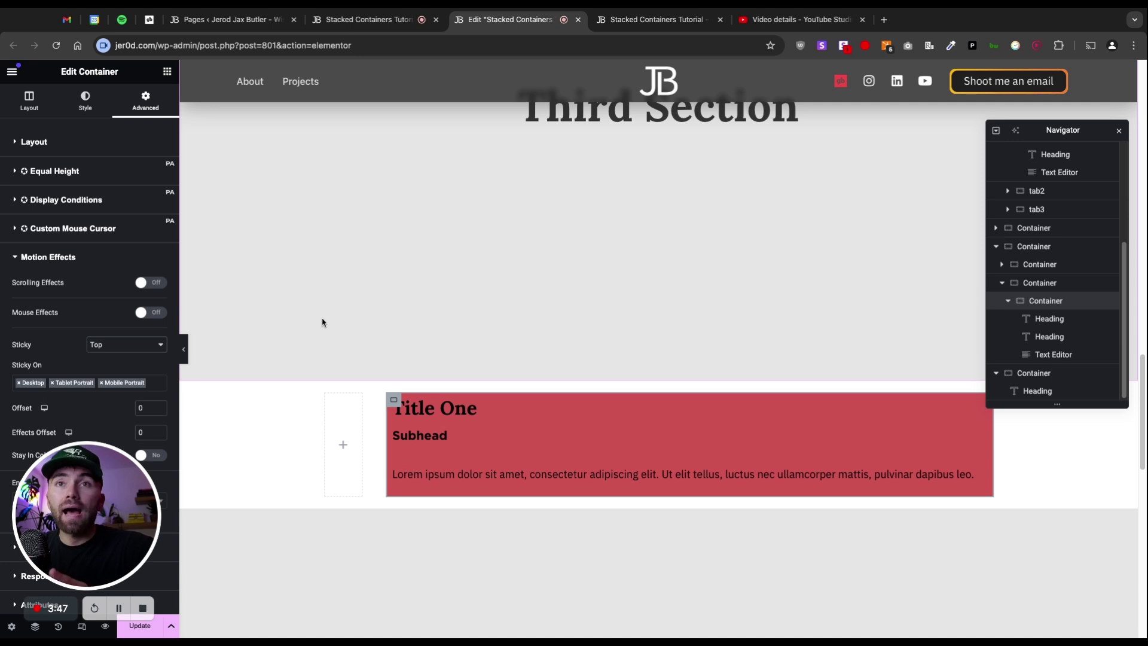
scroll(323, 323, down, 4)
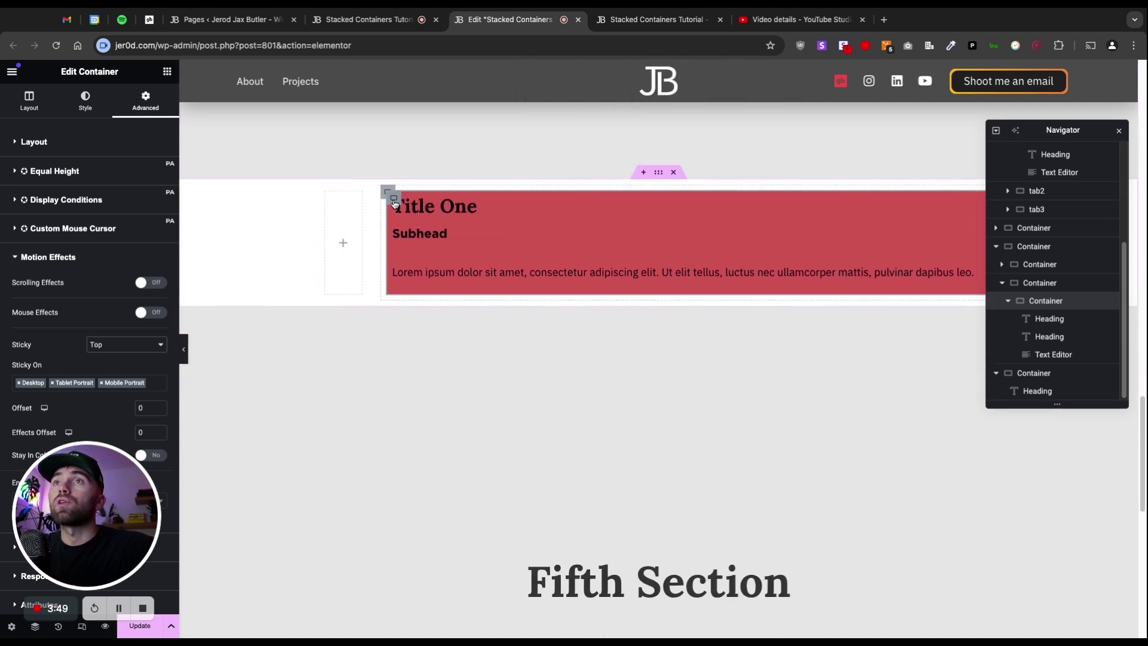
scroll(387, 237, down, 3)
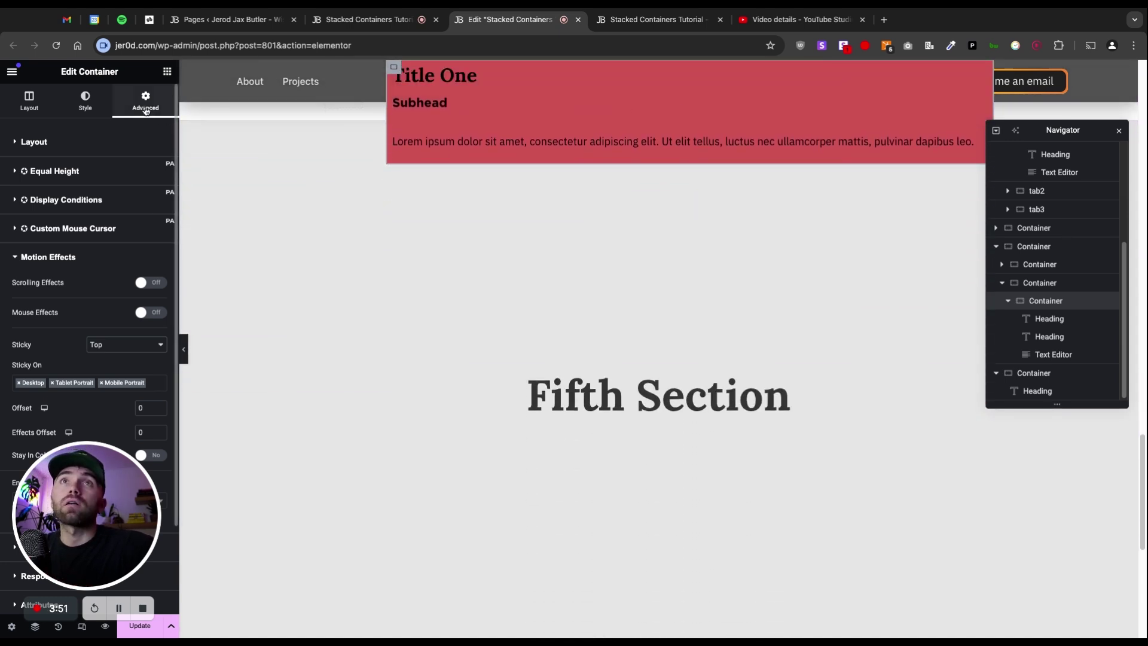
Step: Round the red card container's corners with a border radius of 60 px on all sides
click(102, 149)
scroll(343, 299, up, 3)
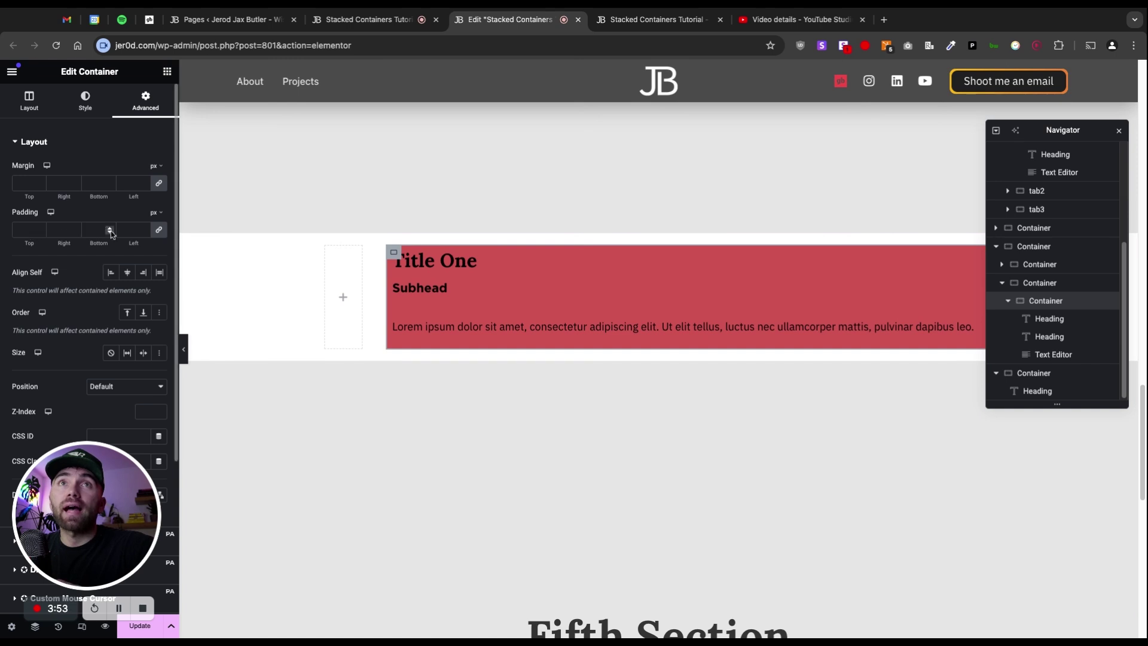
click(86, 101)
click(90, 441)
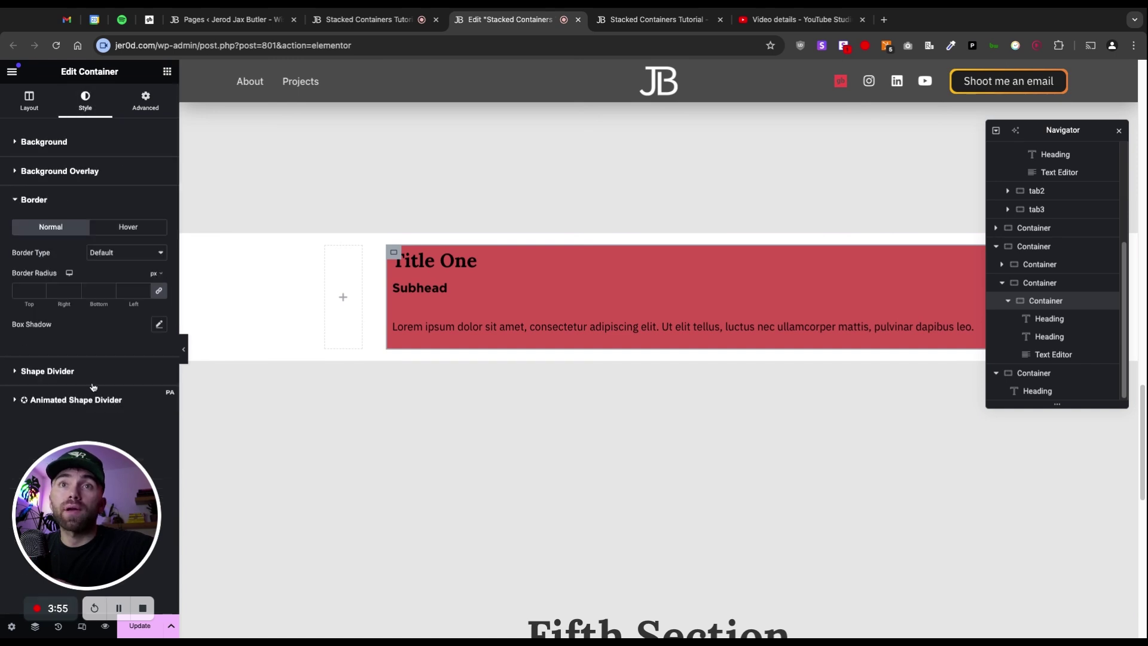
text(0)
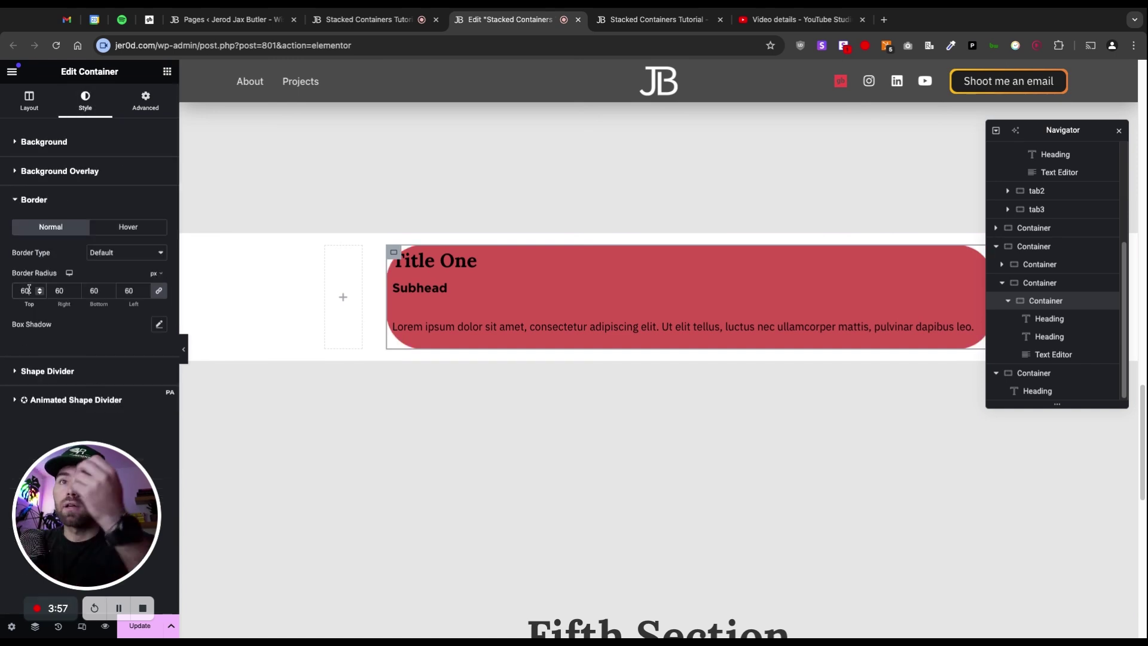
Step: Set the red card container's padding to 6% on all sides and check it while scrolling
click(146, 100)
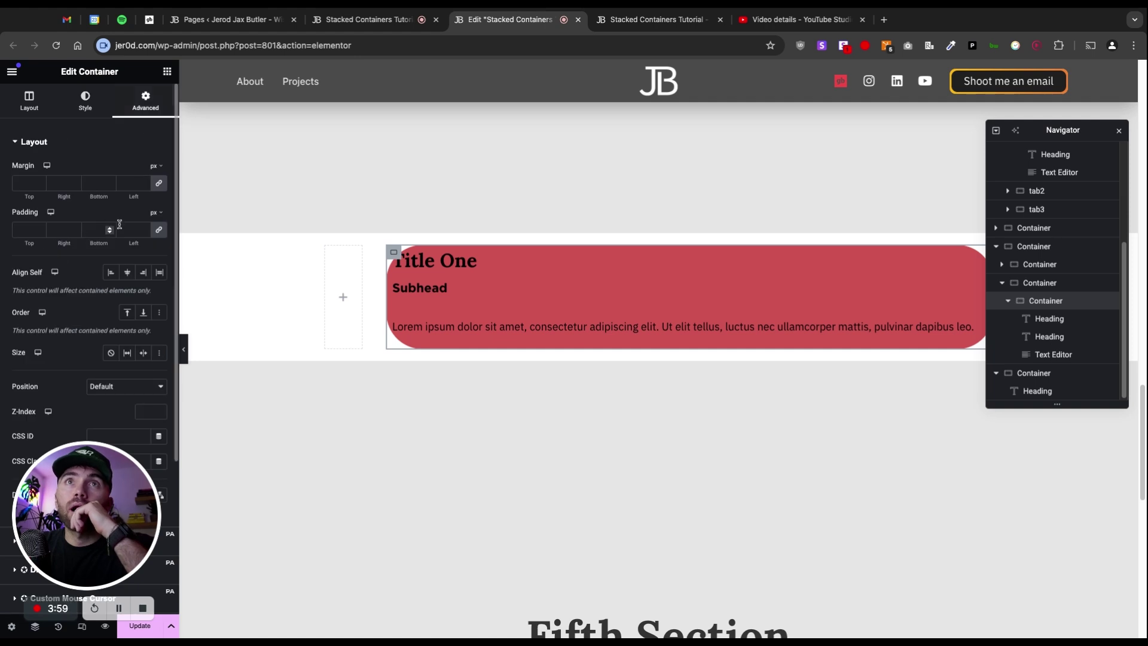
click(159, 214)
click(154, 231)
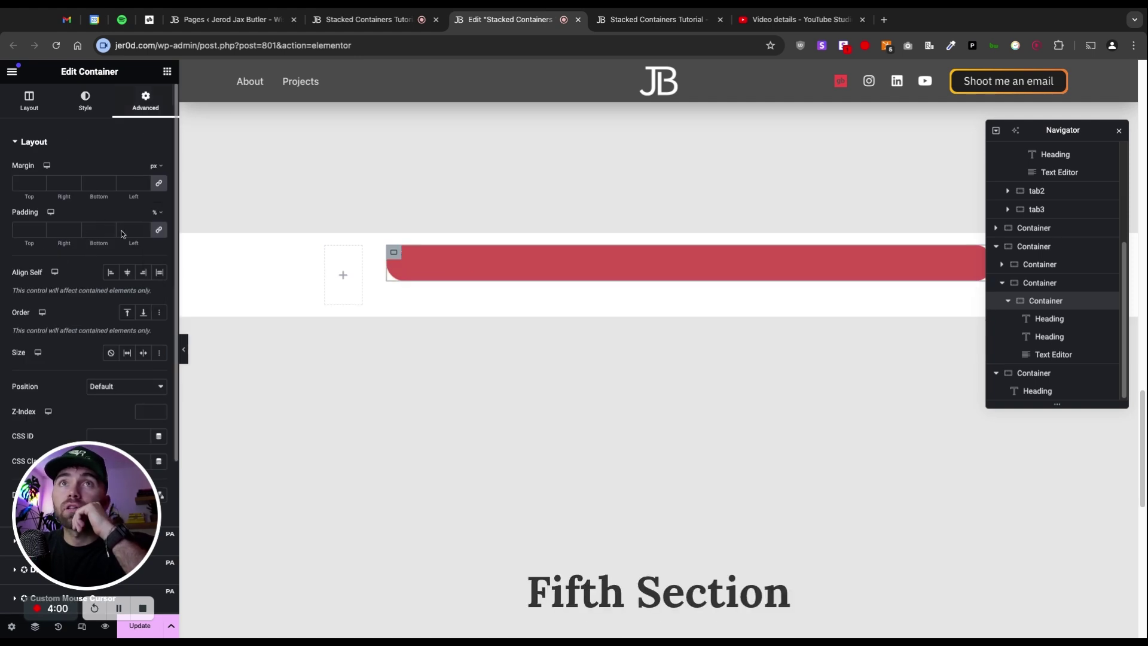
click(134, 233)
text(6)
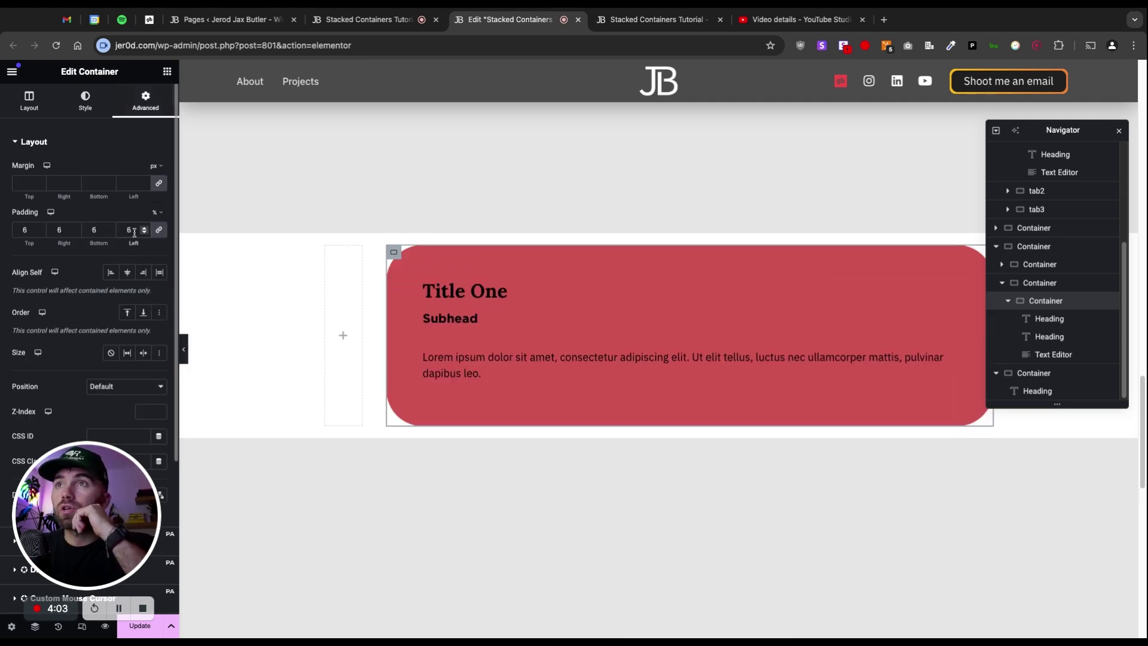
scroll(589, 210, down, 3)
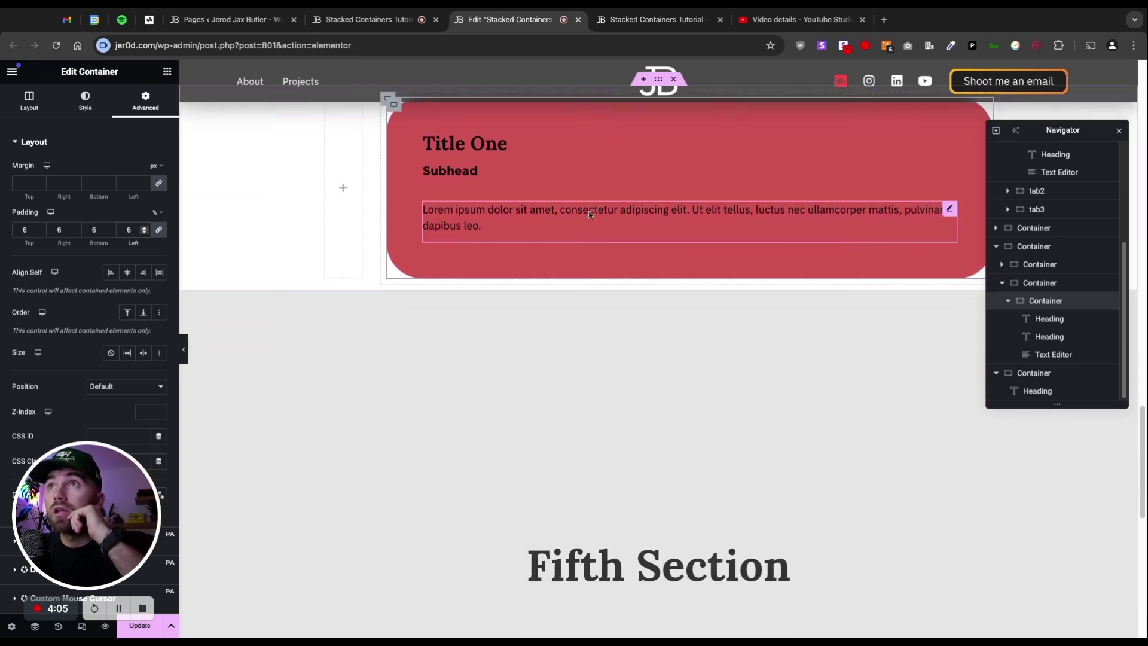
scroll(587, 206, up, 3)
scroll(587, 203, down, 3)
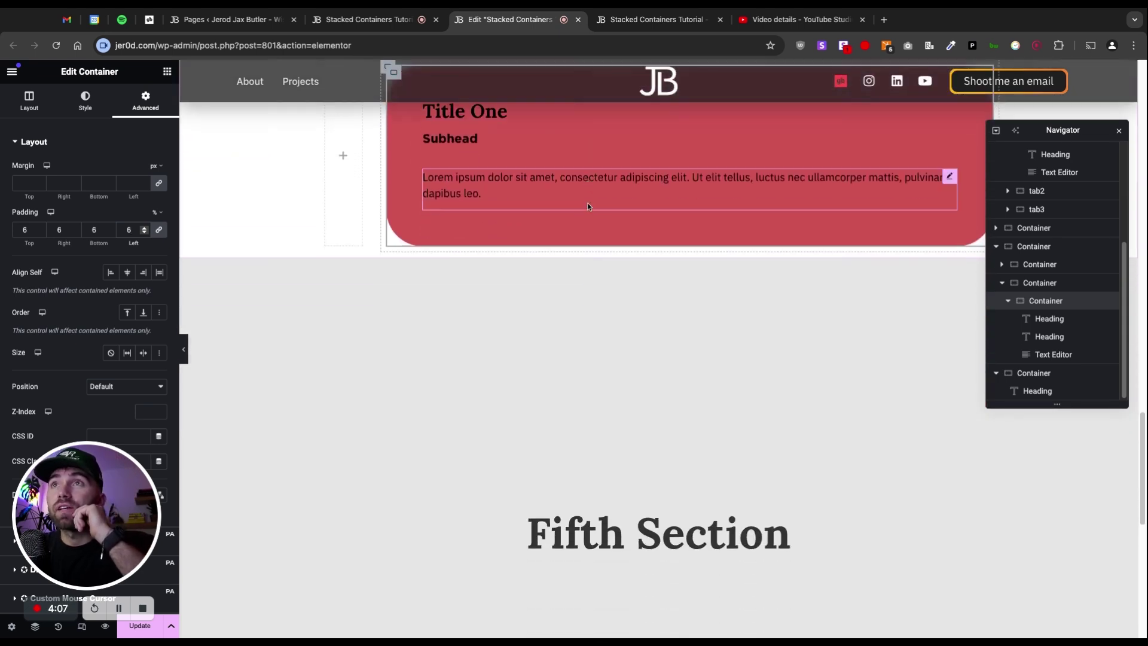
scroll(587, 202, up, 2)
scroll(573, 202, down, 2)
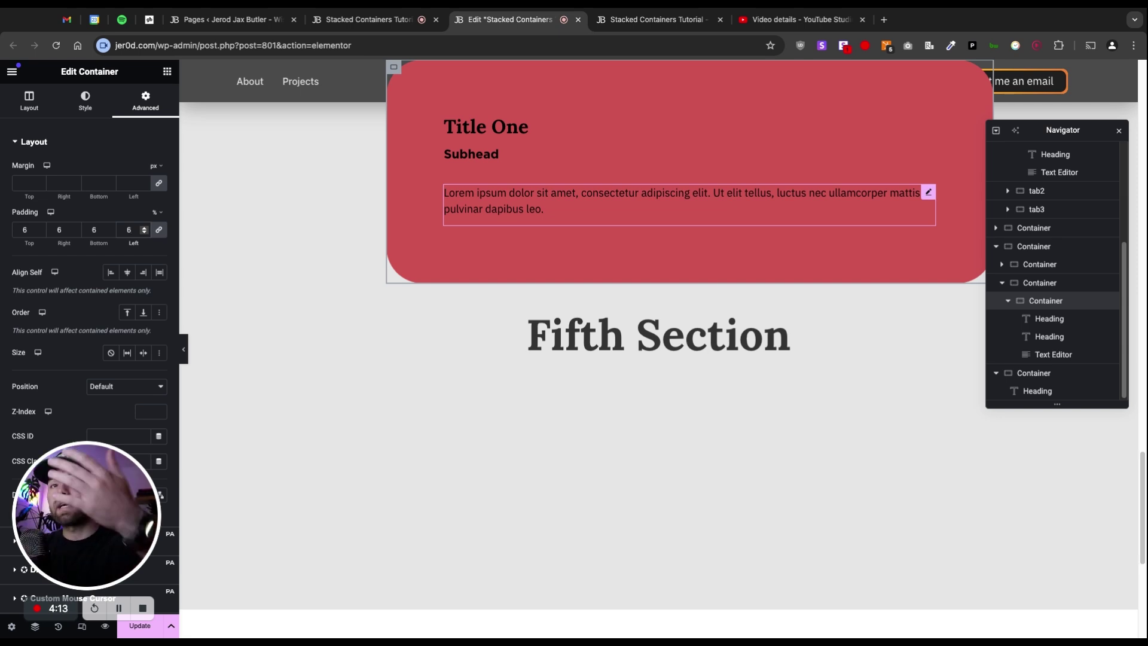
Step: Set the red card container's padding to 60 px on all sides and check it while scrolling
click(157, 212)
click(157, 214)
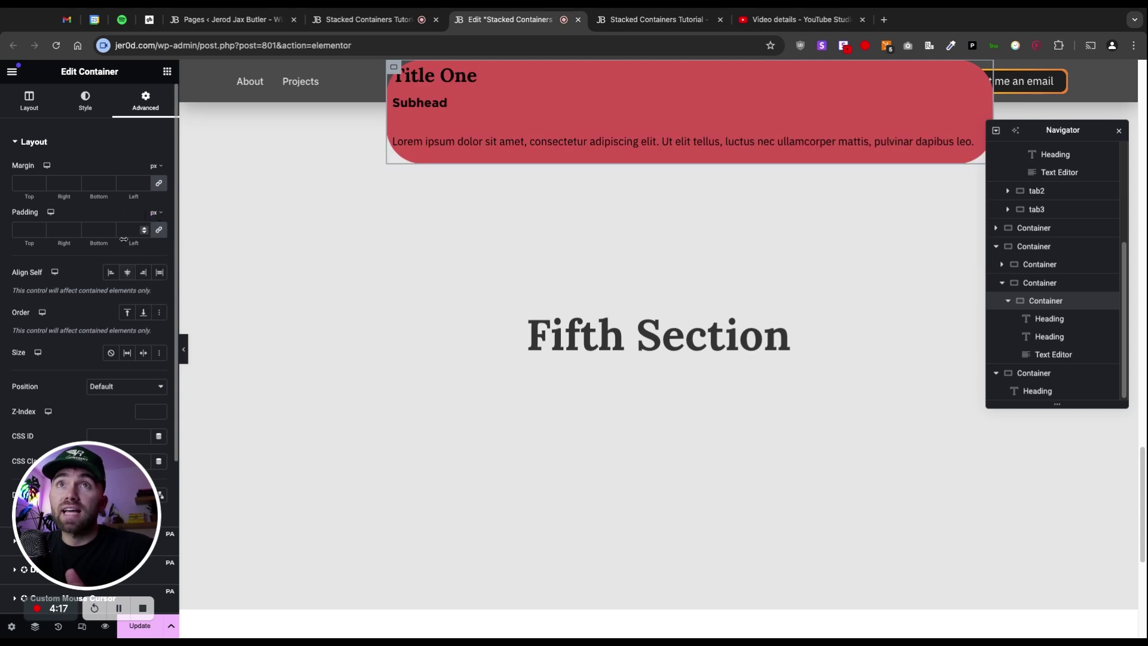
click(159, 230)
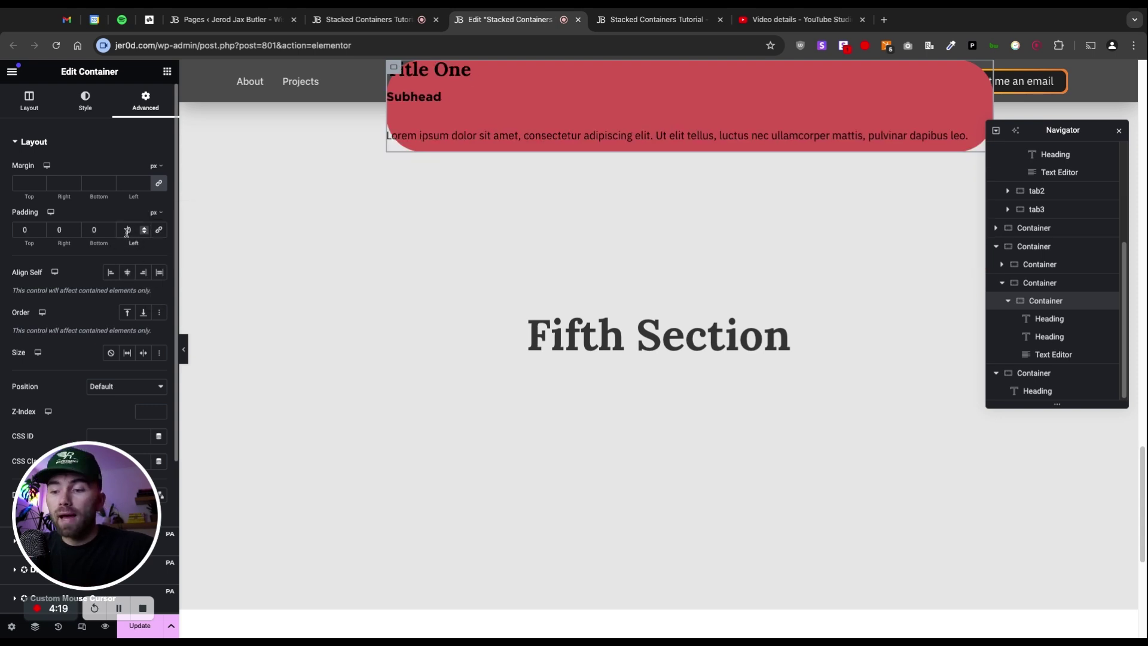
click(159, 230)
click(126, 230)
text(60)
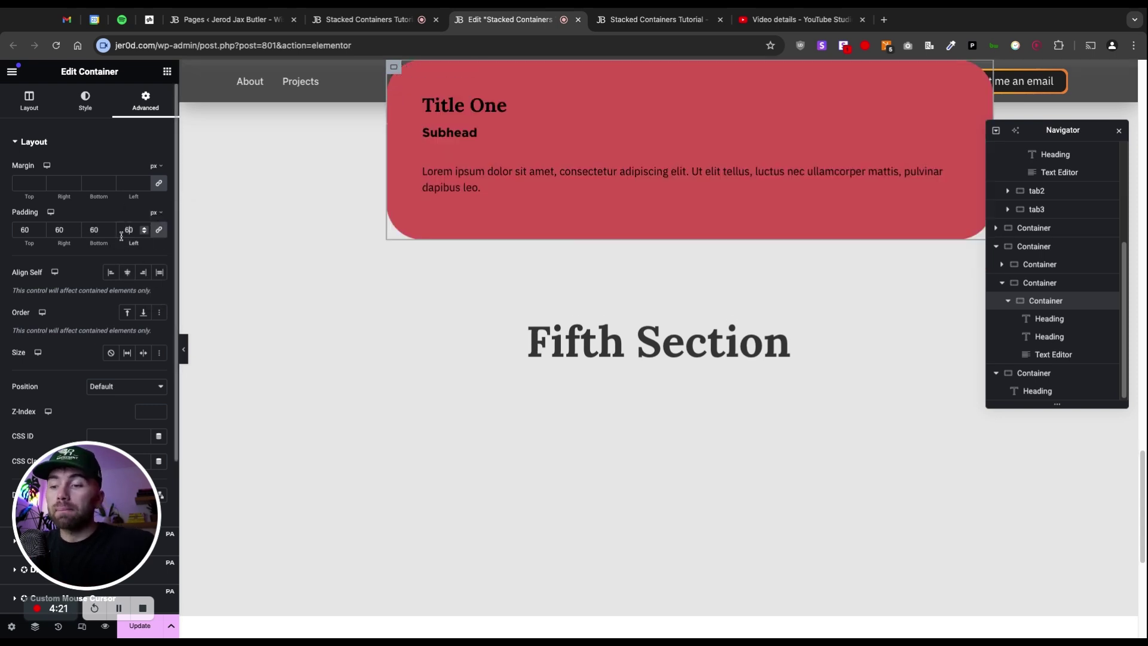
scroll(546, 413, up, 11)
scroll(508, 402, down, 13)
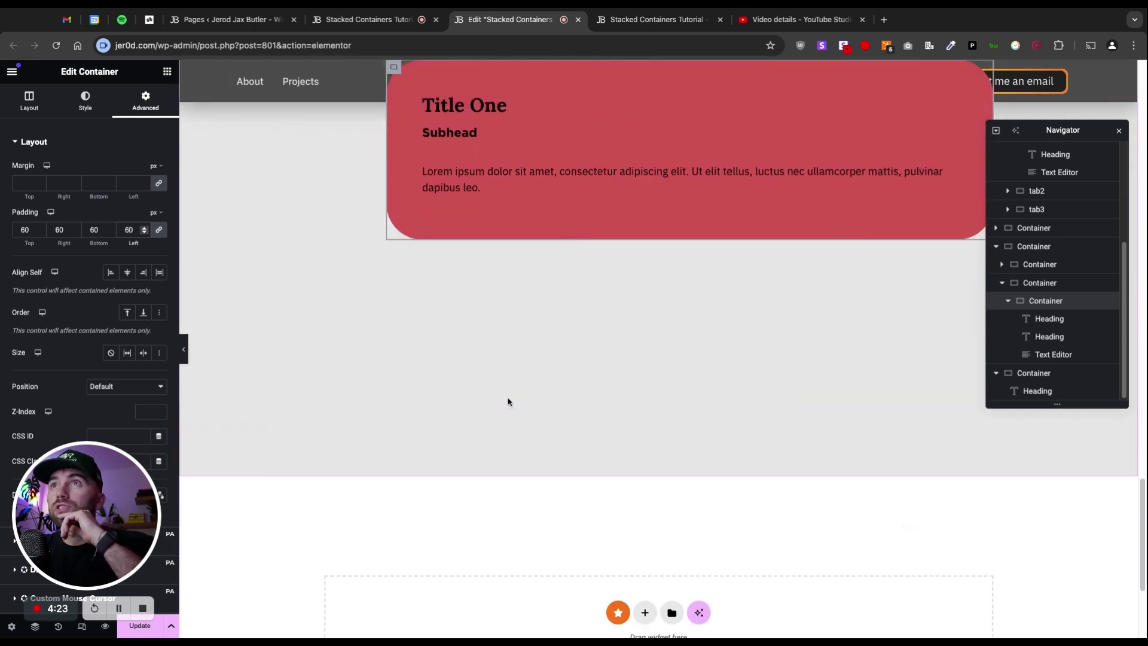
scroll(507, 402, up, 10)
scroll(507, 400, down, 10)
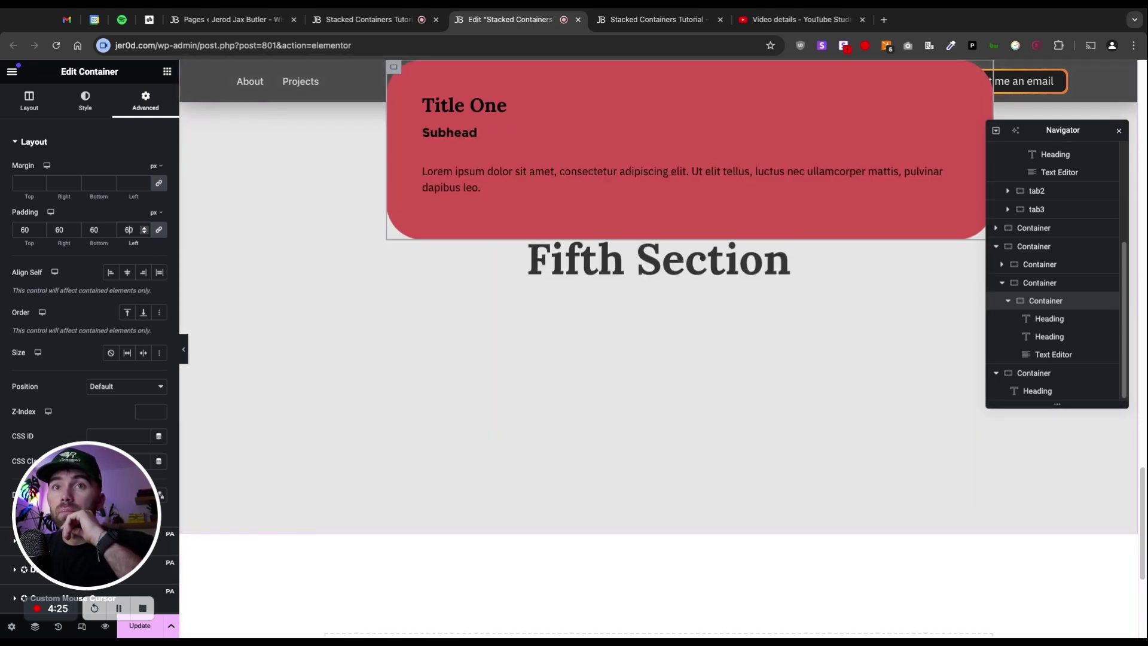
Step: Enable Stay In Column for the sticky red card container
scroll(508, 400, up, 6)
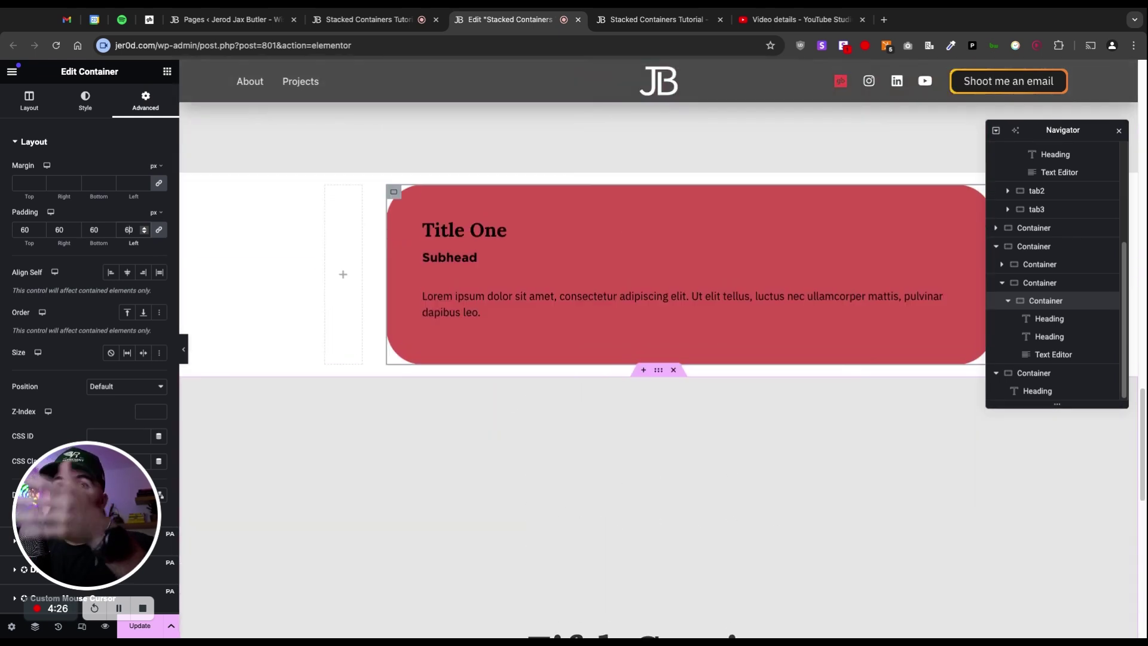
click(1041, 309)
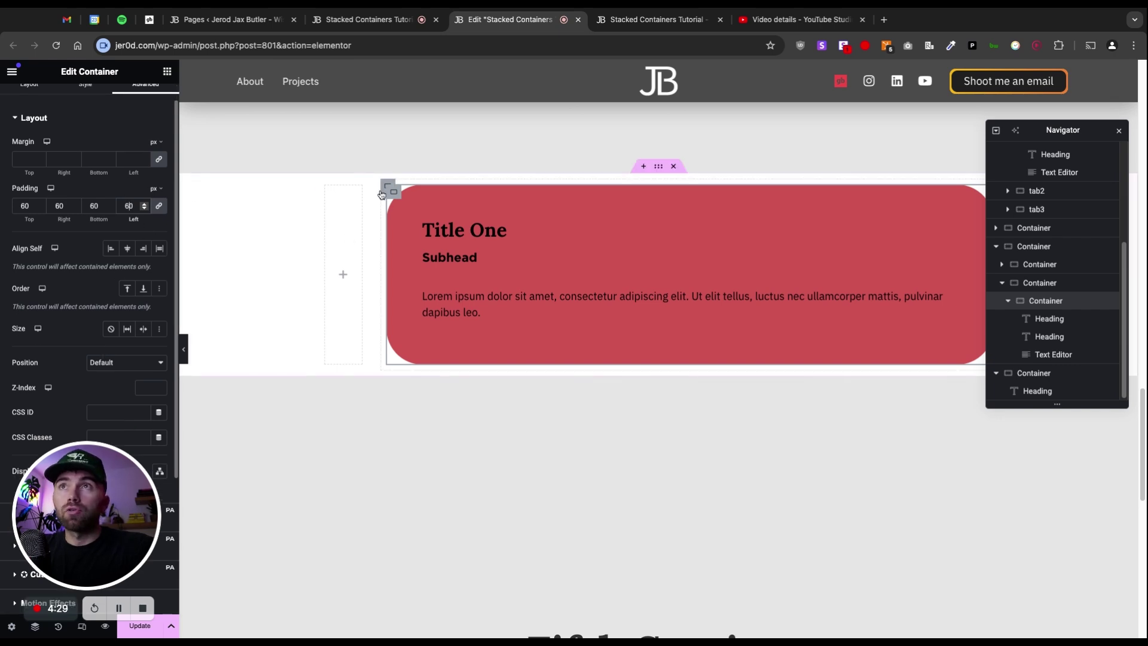
scroll(90, 417, down, 3)
click(93, 413)
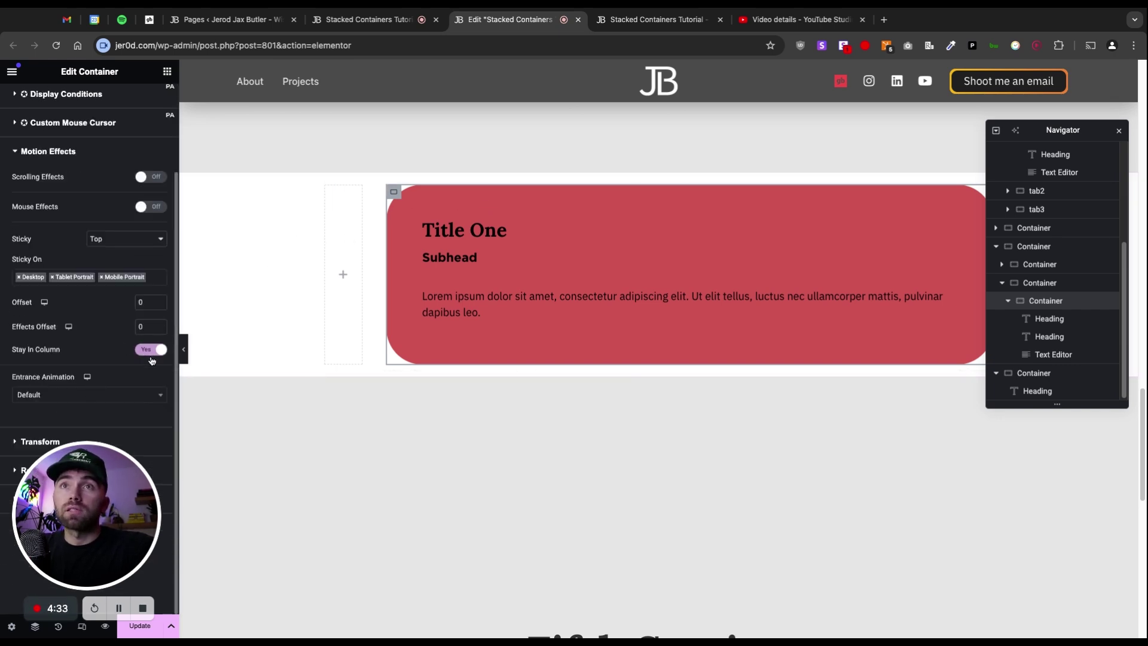
Step: Duplicate the red card container twice to make three stacked cards in the wide column
right_click(391, 194)
click(413, 223)
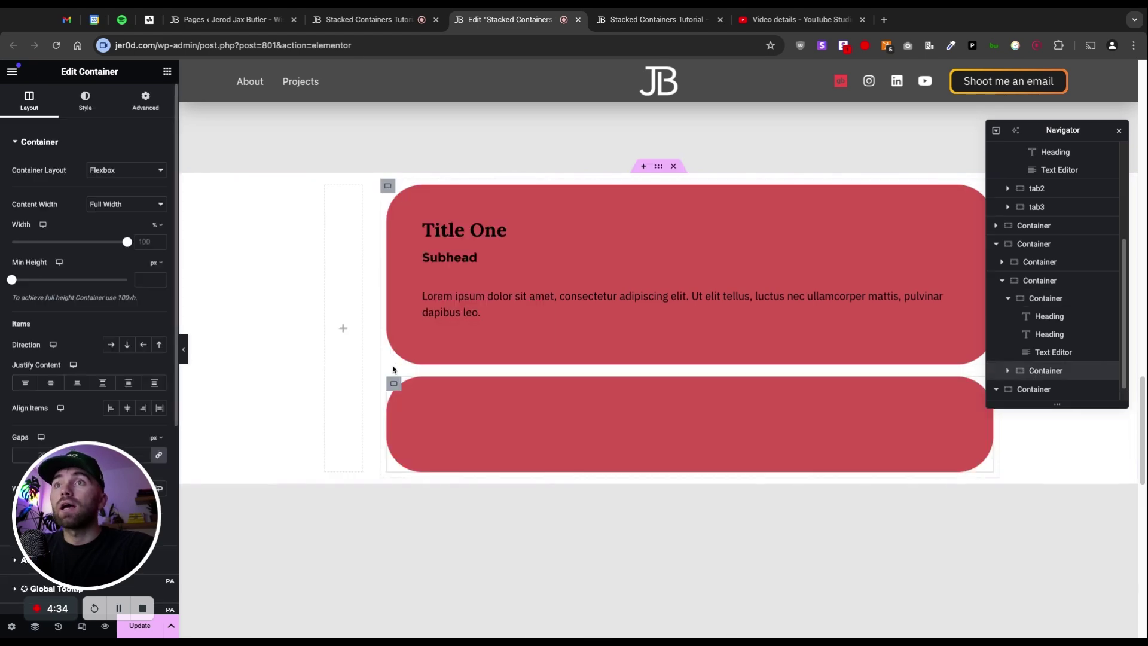
right_click(392, 364)
click(487, 252)
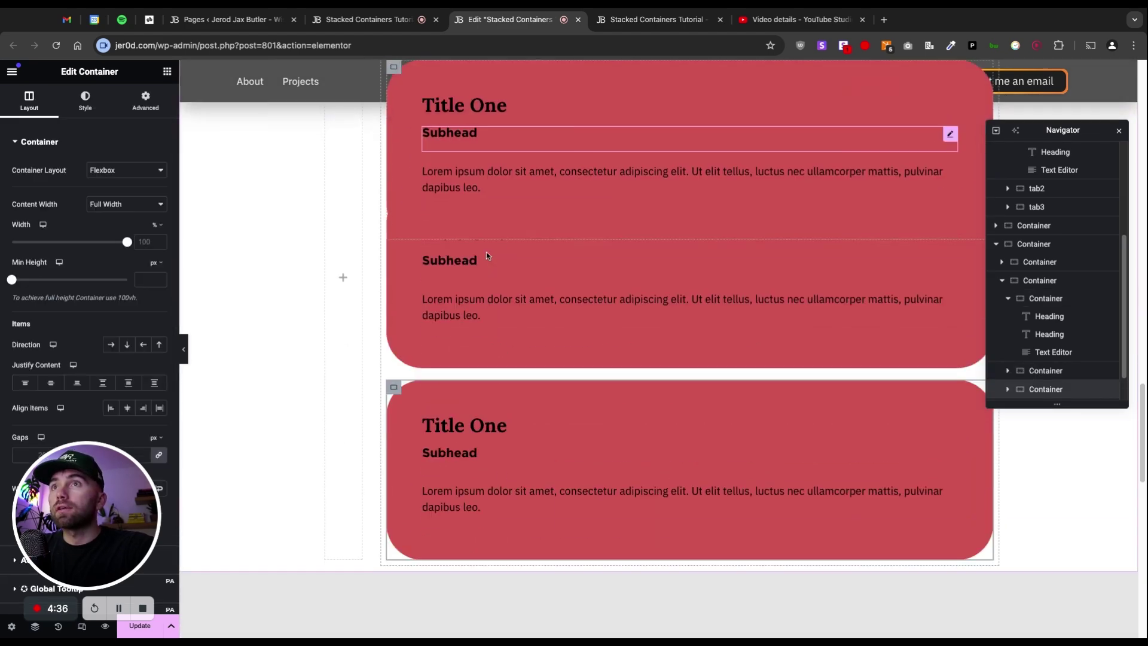
scroll(487, 255, down, 9)
scroll(488, 263, up, 7)
Step: Set the second card's background to the global colour Selective Yellow
scroll(487, 284, up, 3)
click(397, 467)
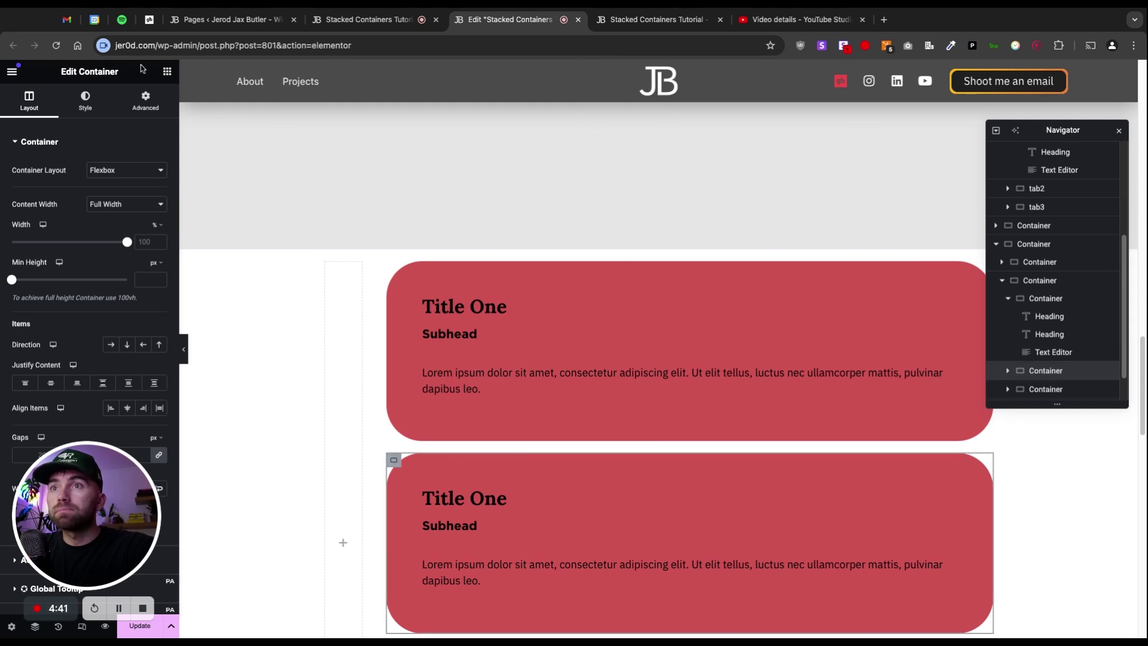
click(85, 100)
click(143, 221)
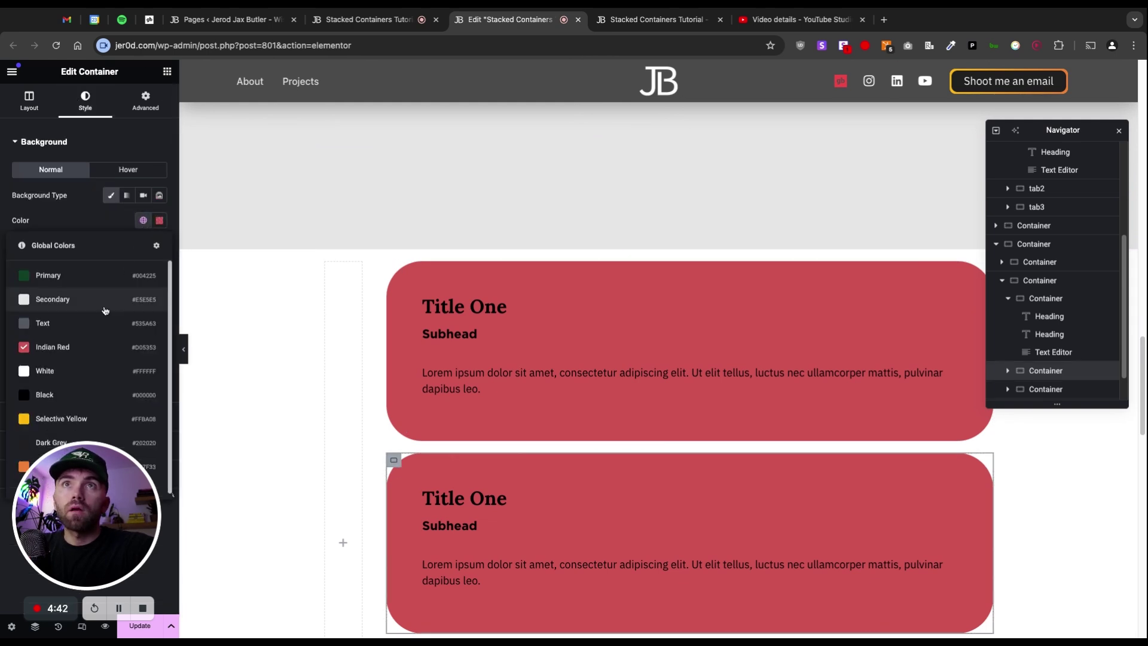
click(82, 417)
Step: Set the third card's background to the global orange colour
scroll(453, 392, down, 2)
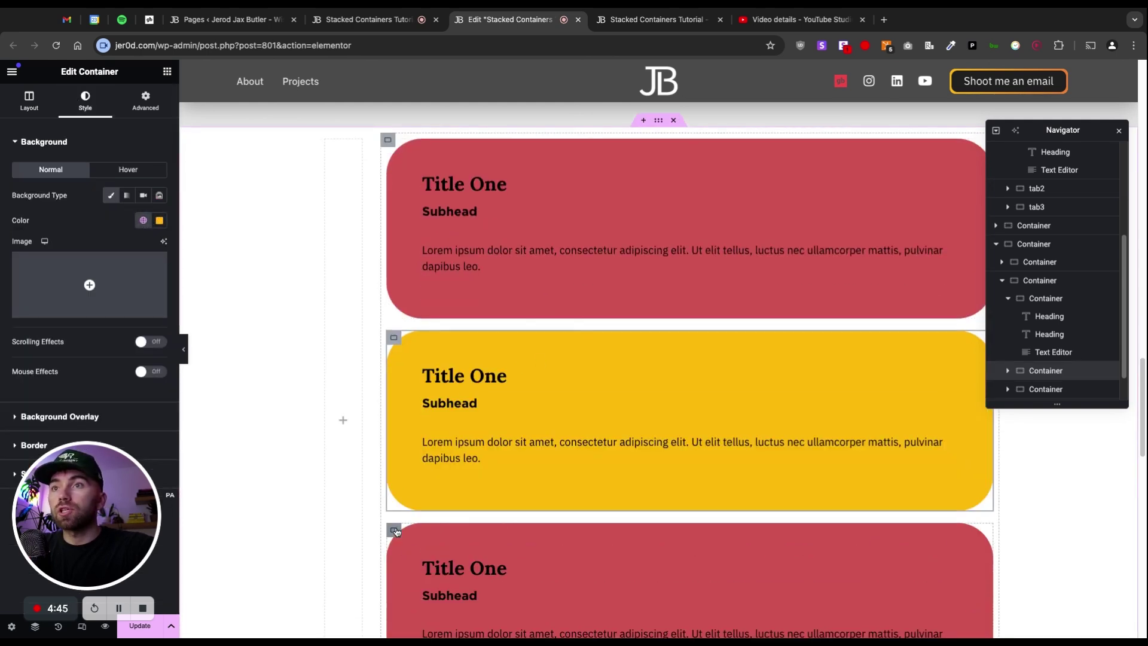
click(394, 529)
click(85, 100)
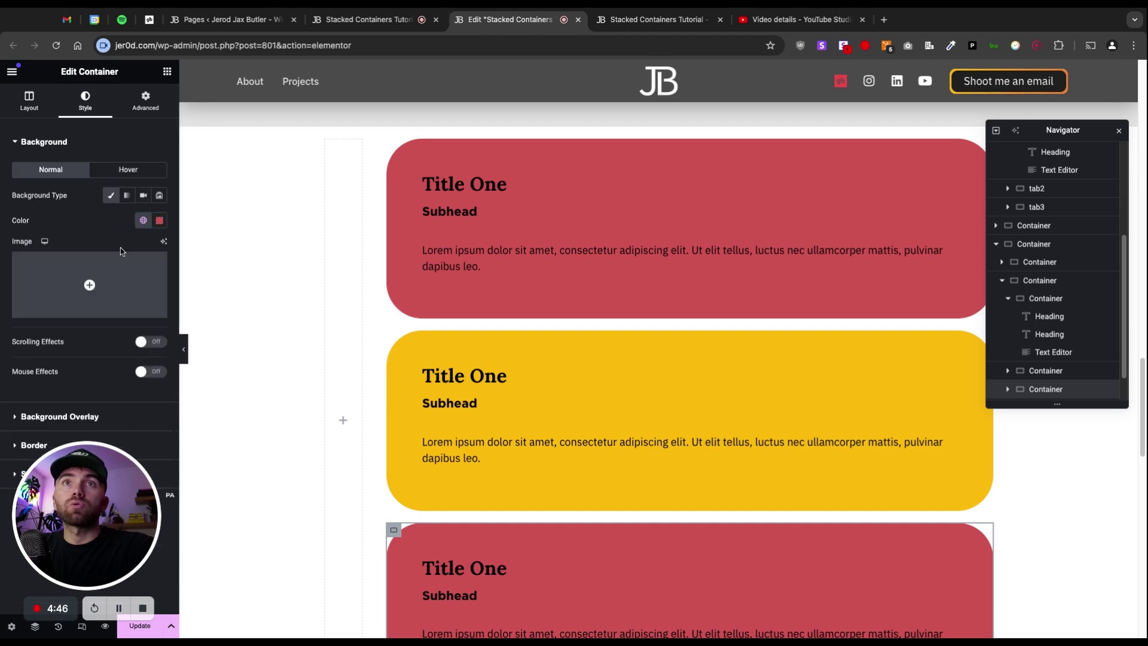
click(143, 220)
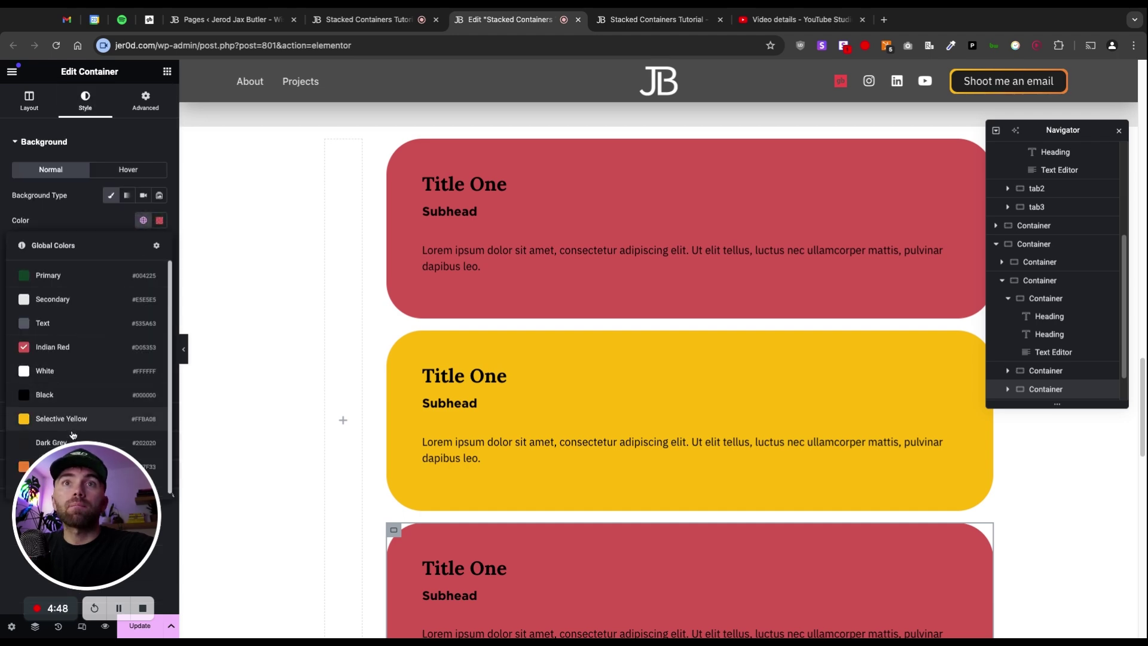
click(16, 472)
Step: Examine how the red, yellow and orange cards overlap each other on scroll
scroll(482, 326, up, 1)
scroll(482, 328, down, 2)
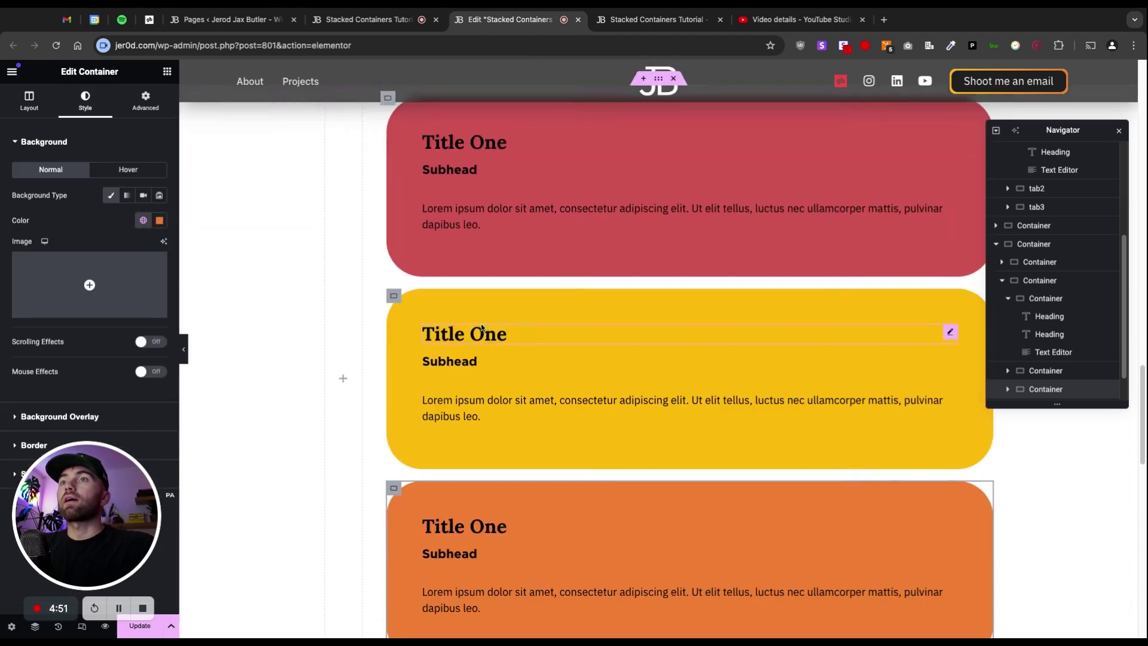
scroll(482, 327, down, 8)
scroll(478, 318, up, 7)
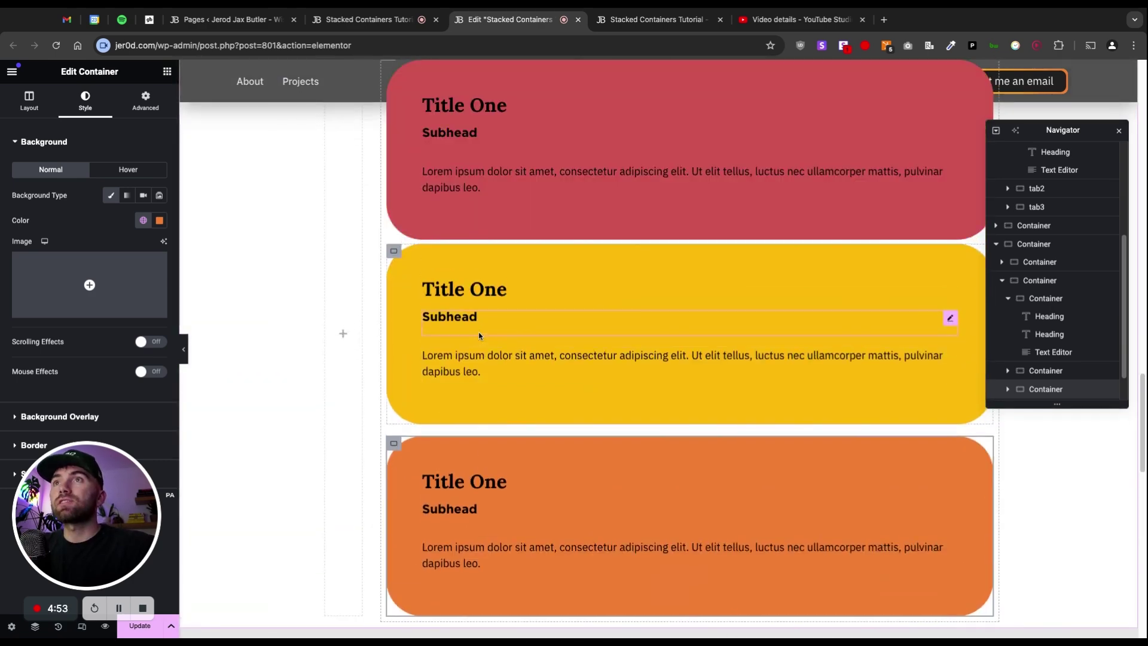
scroll(479, 332, up, 3)
scroll(479, 333, down, 5)
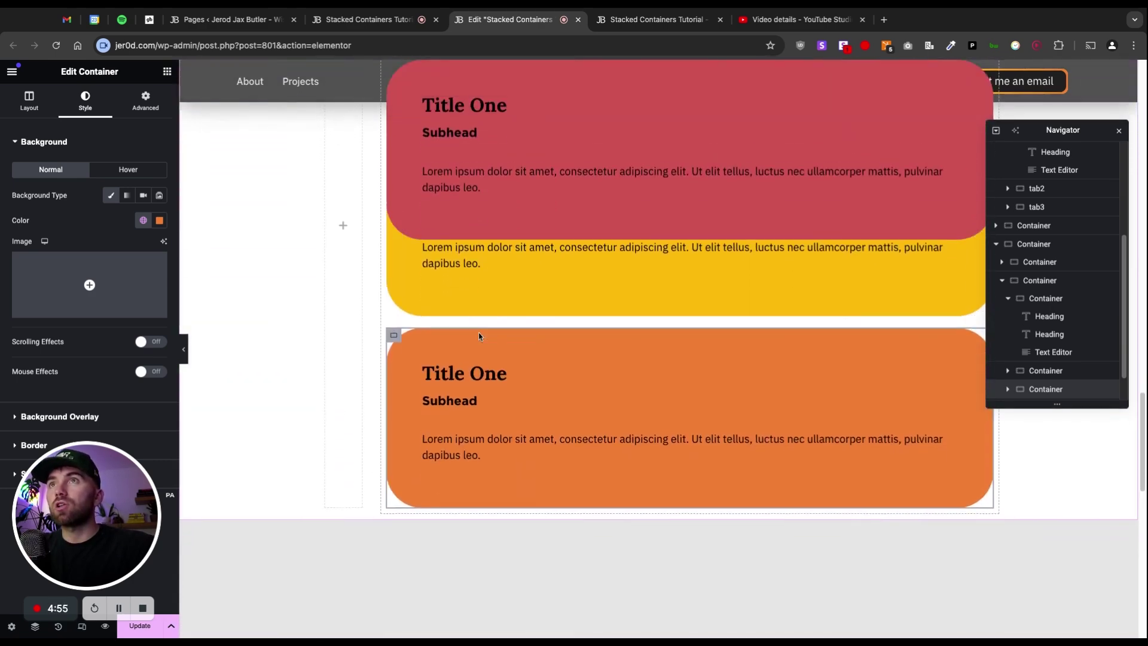
scroll(478, 333, down, 2)
scroll(479, 332, up, 5)
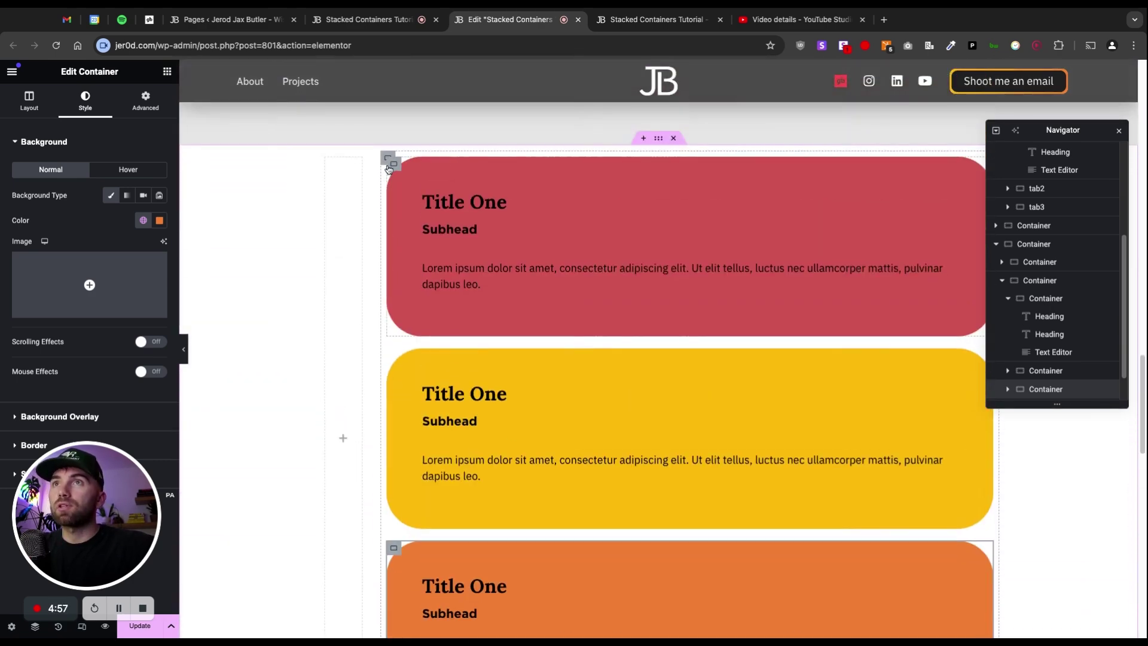
Step: Set the red card container's z-index to 1
click(389, 167)
scroll(152, 378, down, 1)
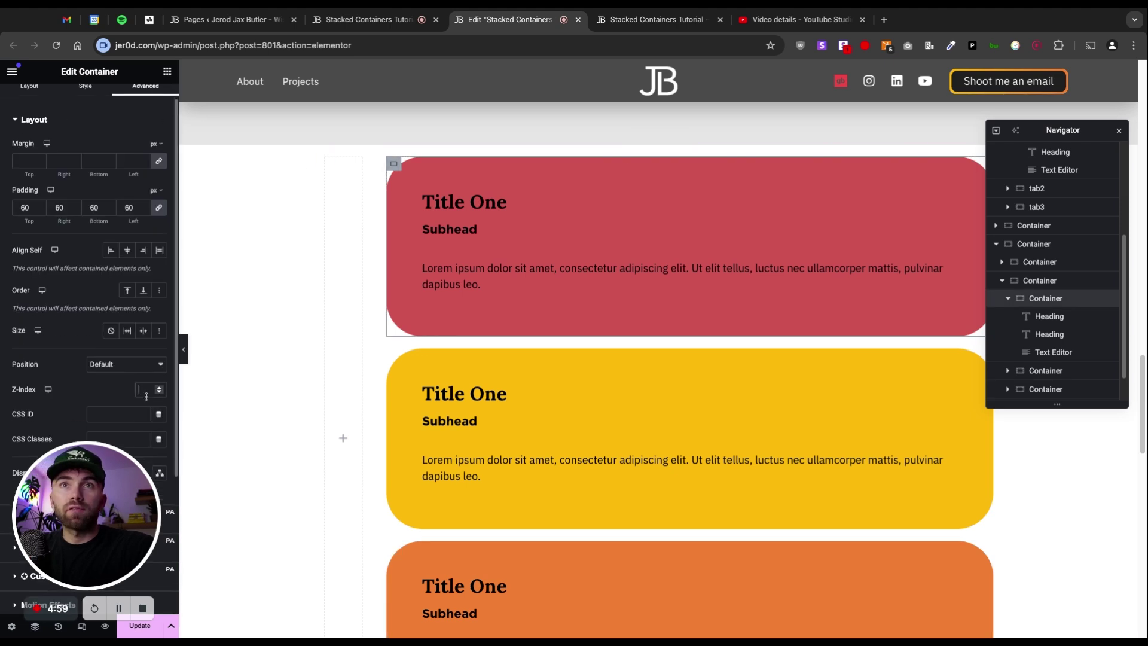
text(1)
Step: Set the yellow card container's z-index to 2
click(316, 381)
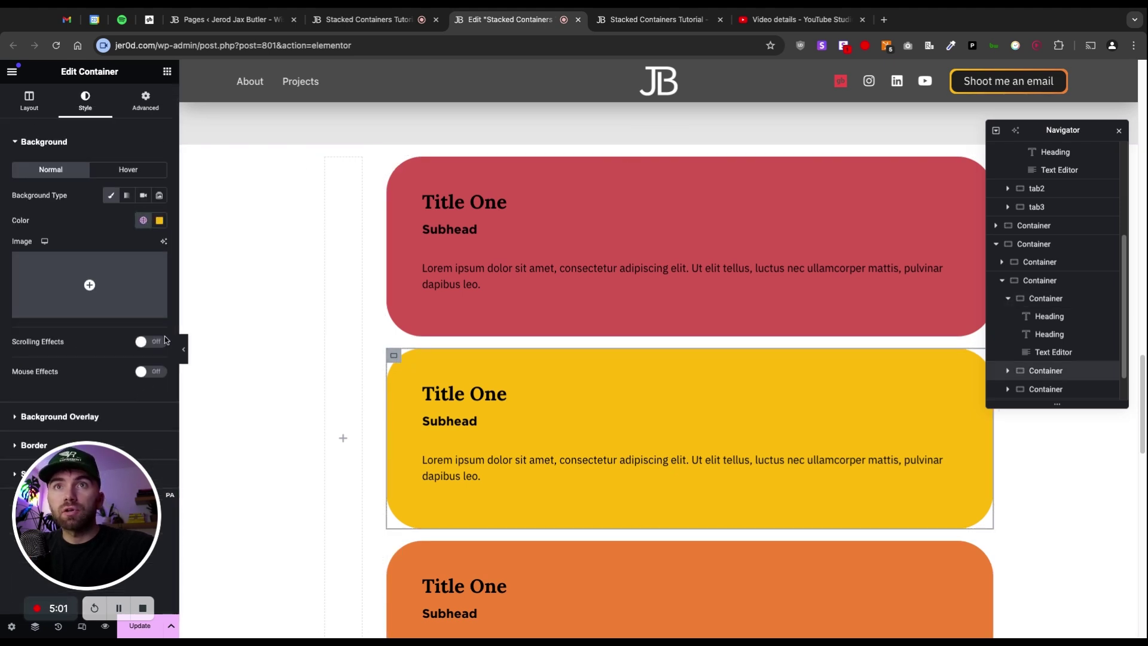
click(147, 100)
scroll(127, 375, down, 1)
click(144, 388)
text(2)
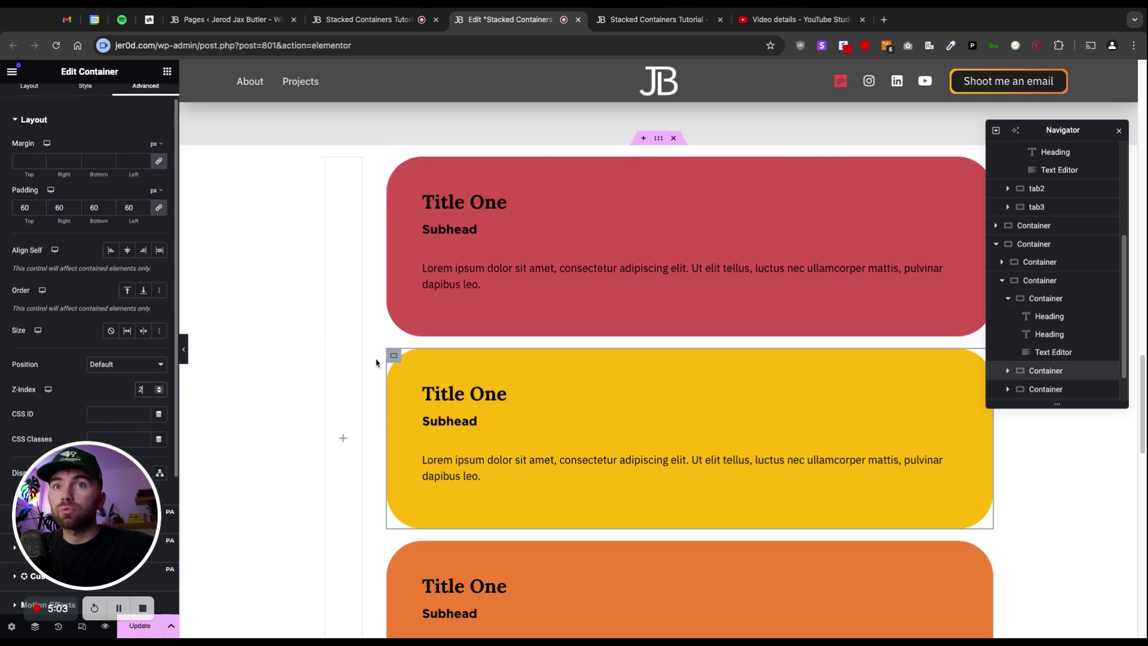
Step: Set the orange card container's z-index to 3 and check how the cards stack on scroll
scroll(478, 431, down, 2)
scroll(478, 413, down, 4)
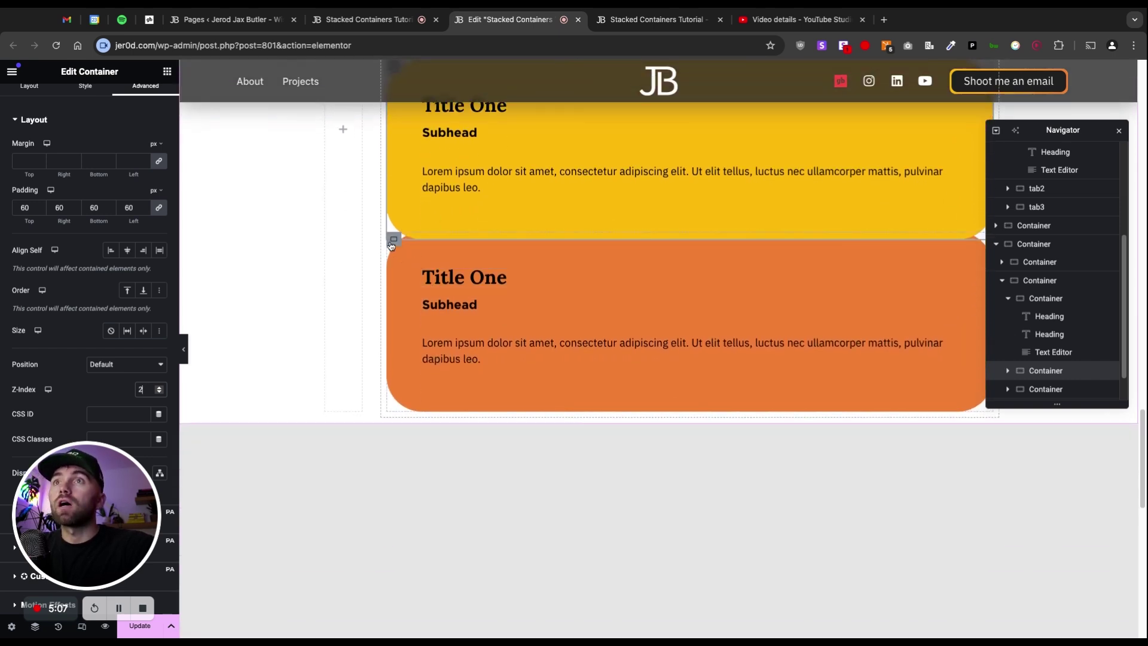
click(394, 239)
click(145, 100)
click(146, 412)
text(3)
scroll(533, 277, up, 7)
scroll(538, 294, down, 7)
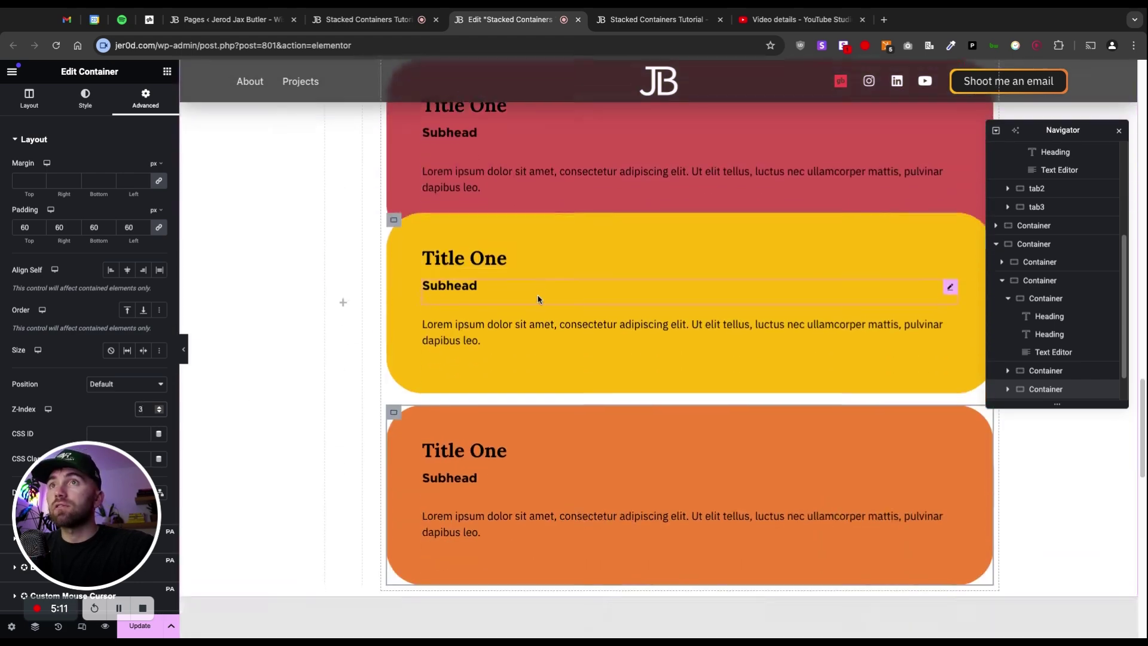
scroll(540, 296, down, 4)
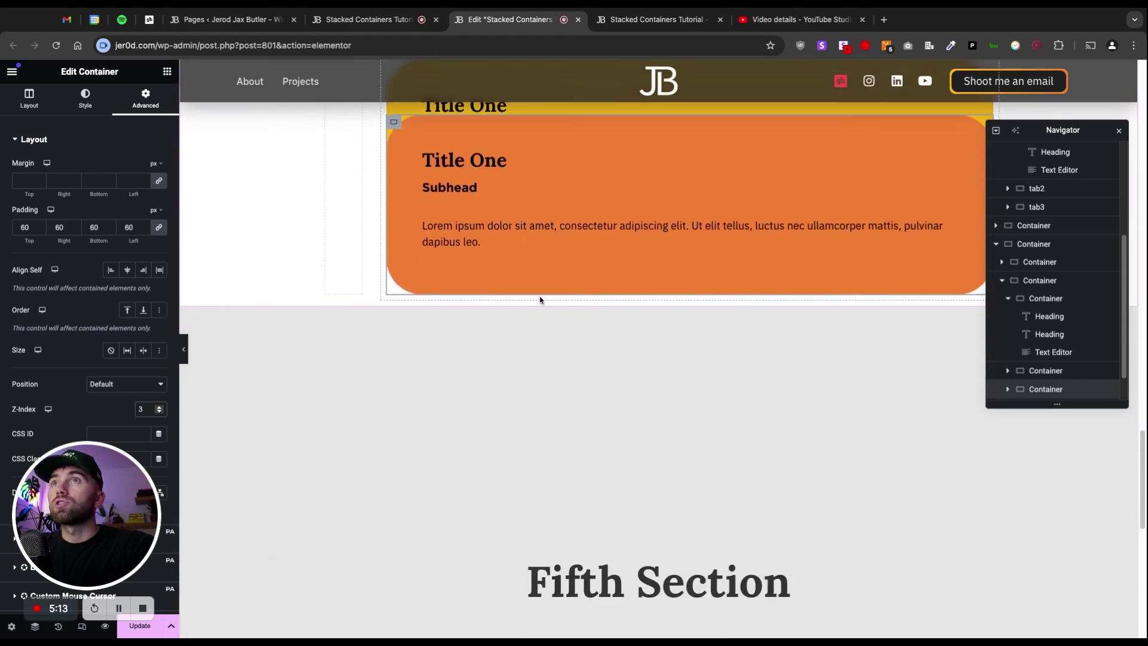
Step: Set the red card's sticky offset to 100 in its motion effects
scroll(538, 299, up, 11)
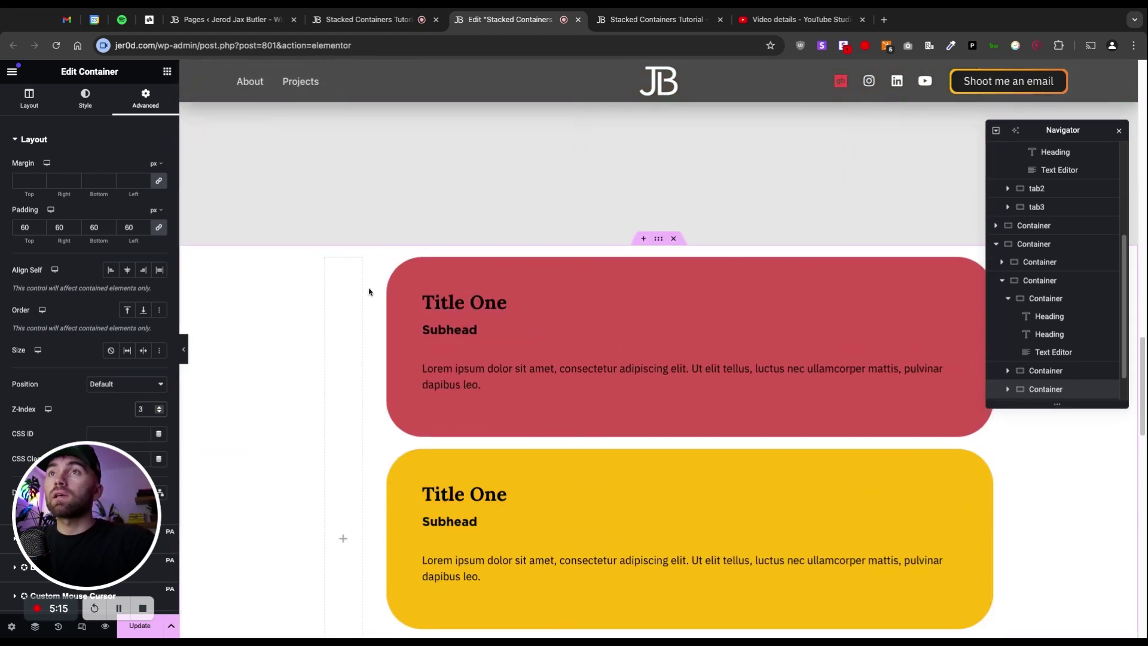
click(392, 261)
scroll(84, 413, down, 4)
click(94, 412)
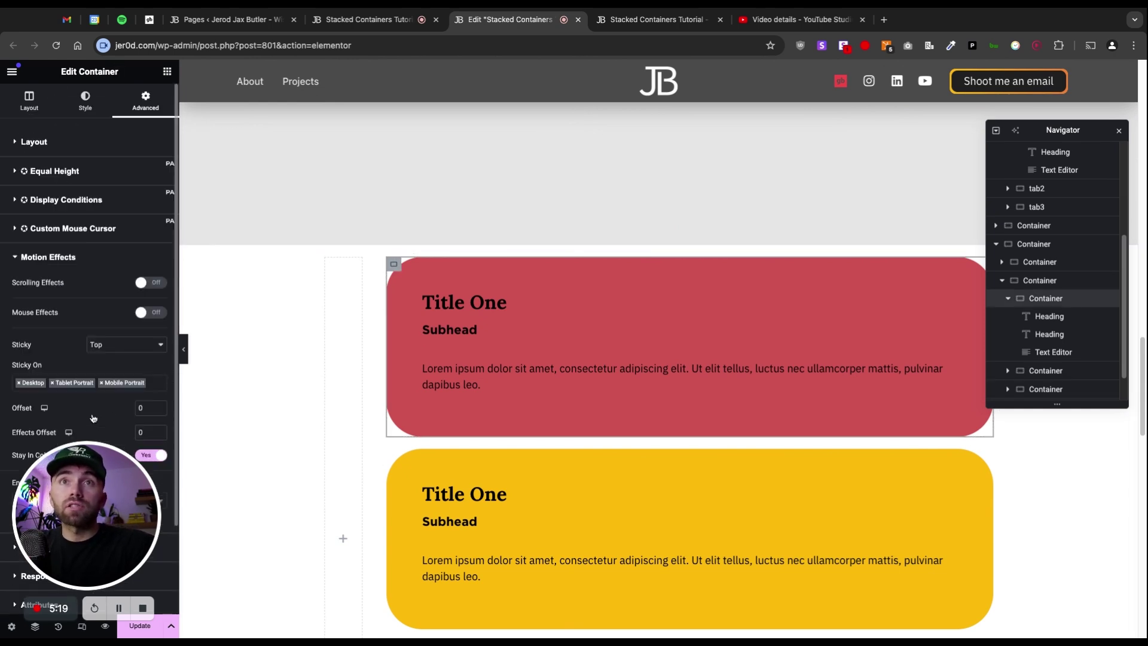
double_click(139, 409)
text(1000)
key(BackSpace)
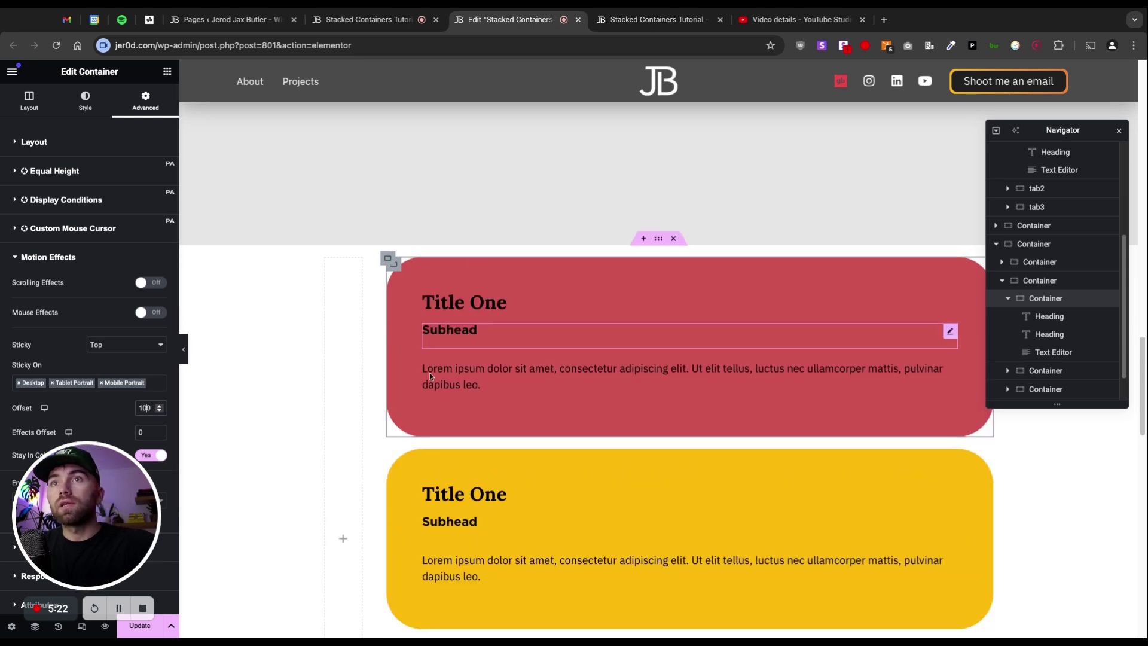
Step: Set the yellow card's sticky offset to 100 in its motion effects
click(394, 457)
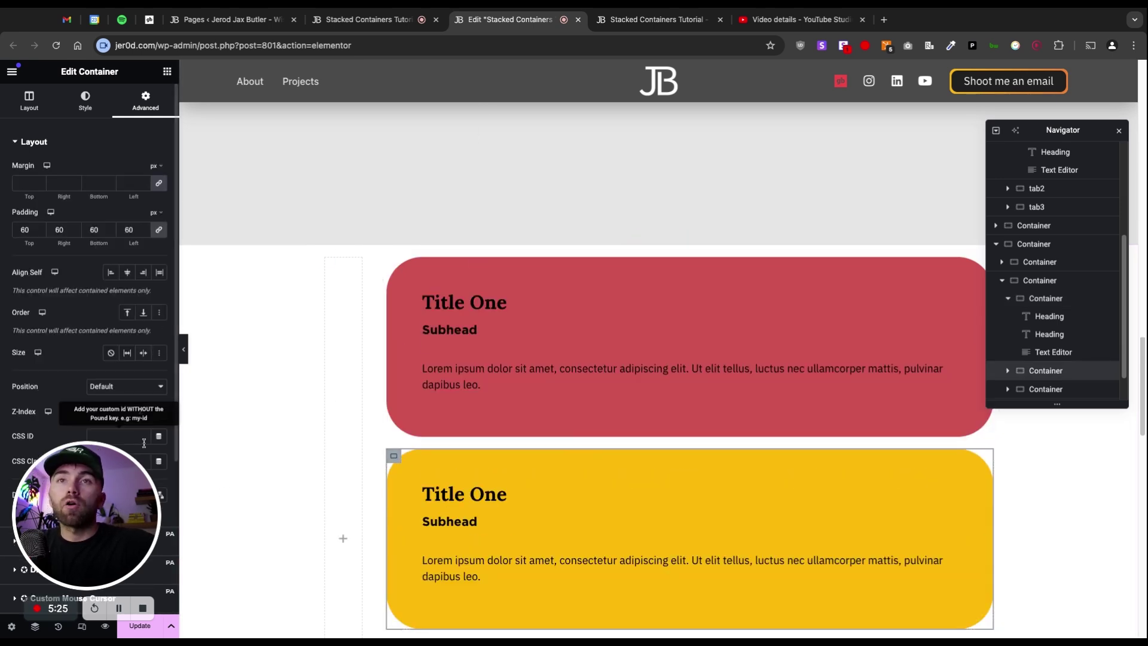
scroll(114, 419, down, 4)
scroll(117, 423, down, 3)
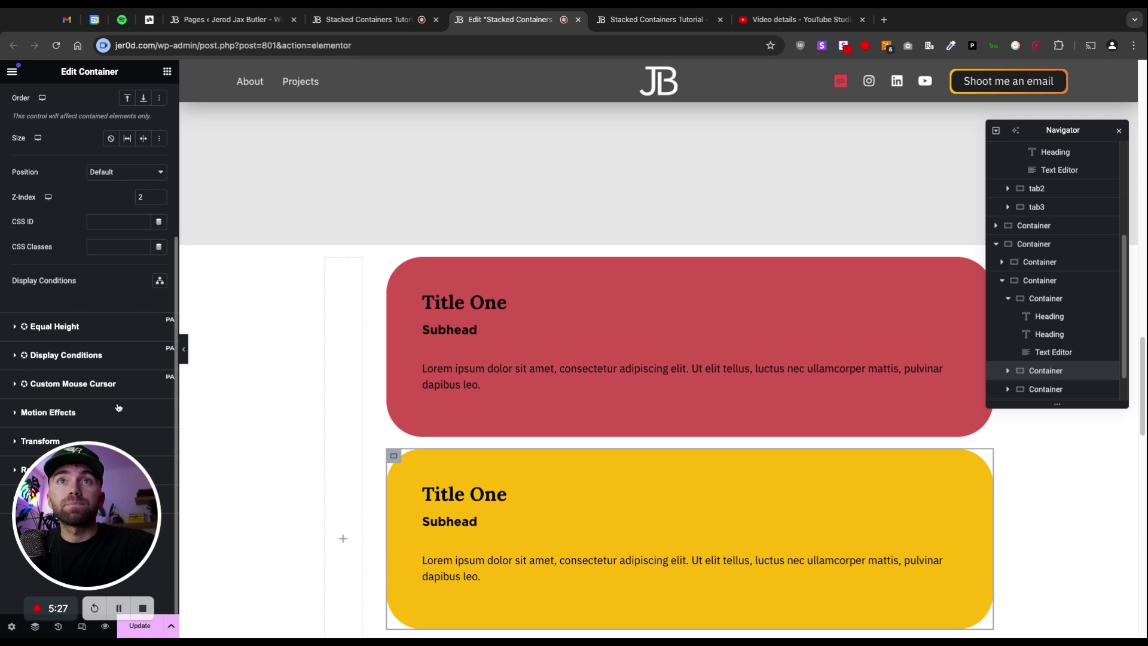
click(115, 417)
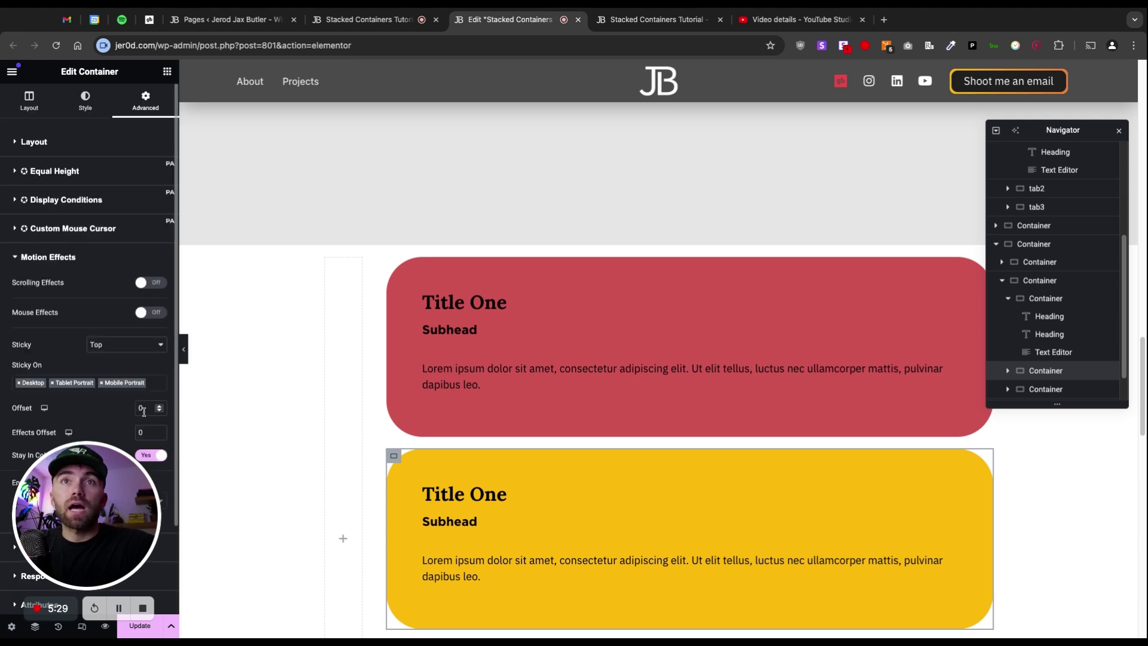
click(139, 411)
text(100)
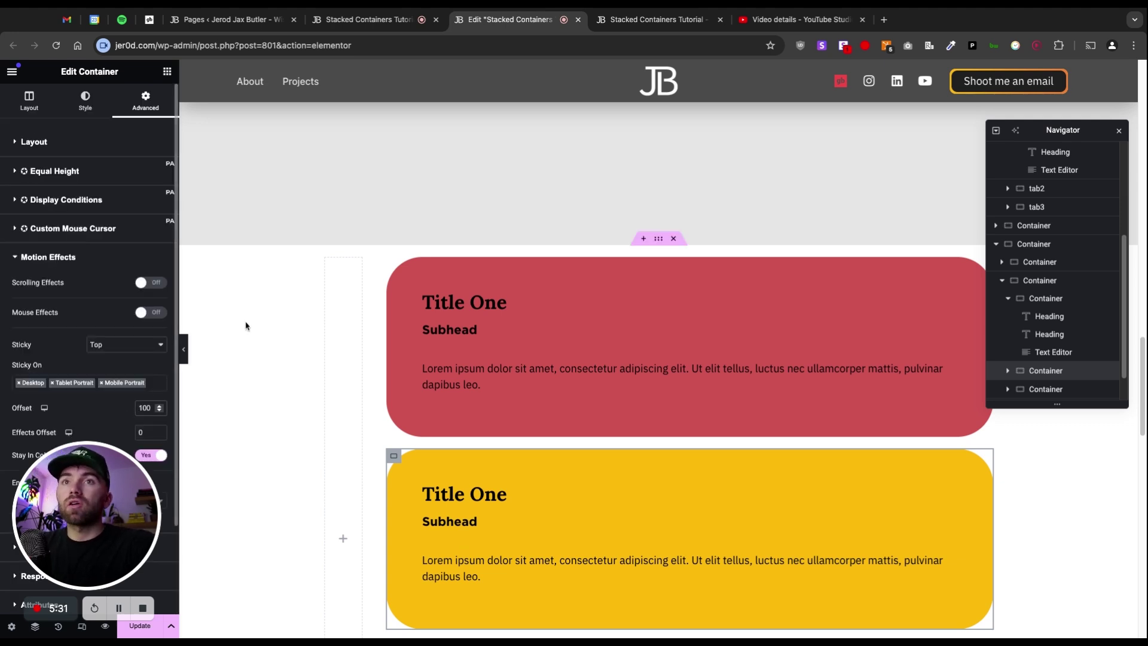
Step: Set the orange card's sticky offset to 100 in its motion effects and check the stacking on scroll
scroll(466, 430, down, 5)
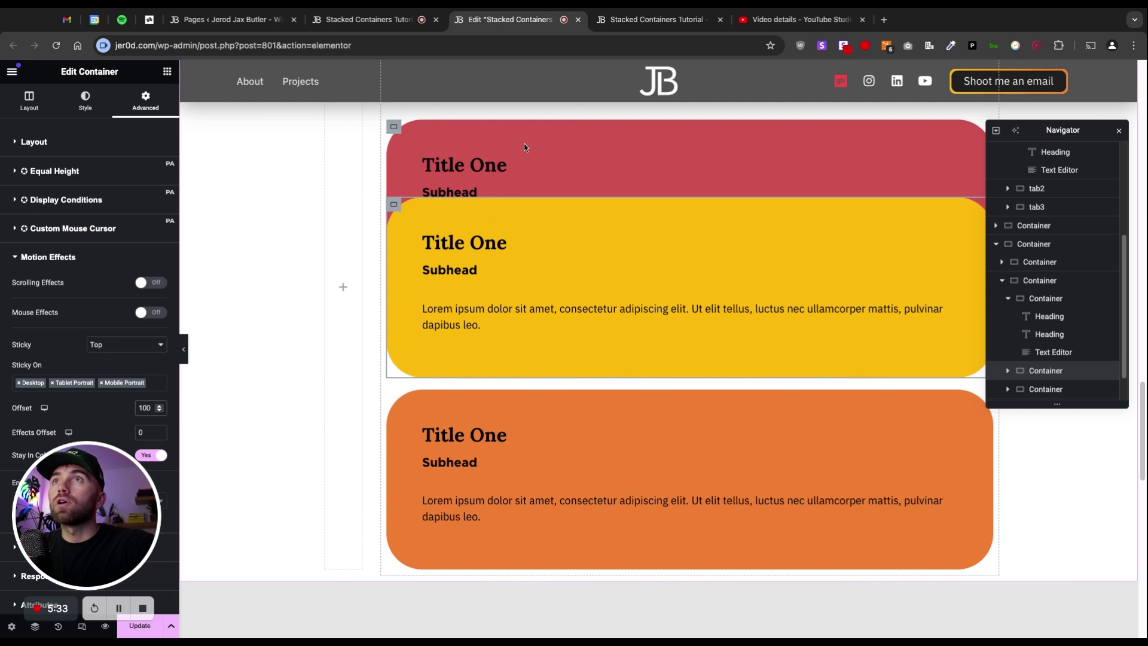
scroll(391, 325, down, 2)
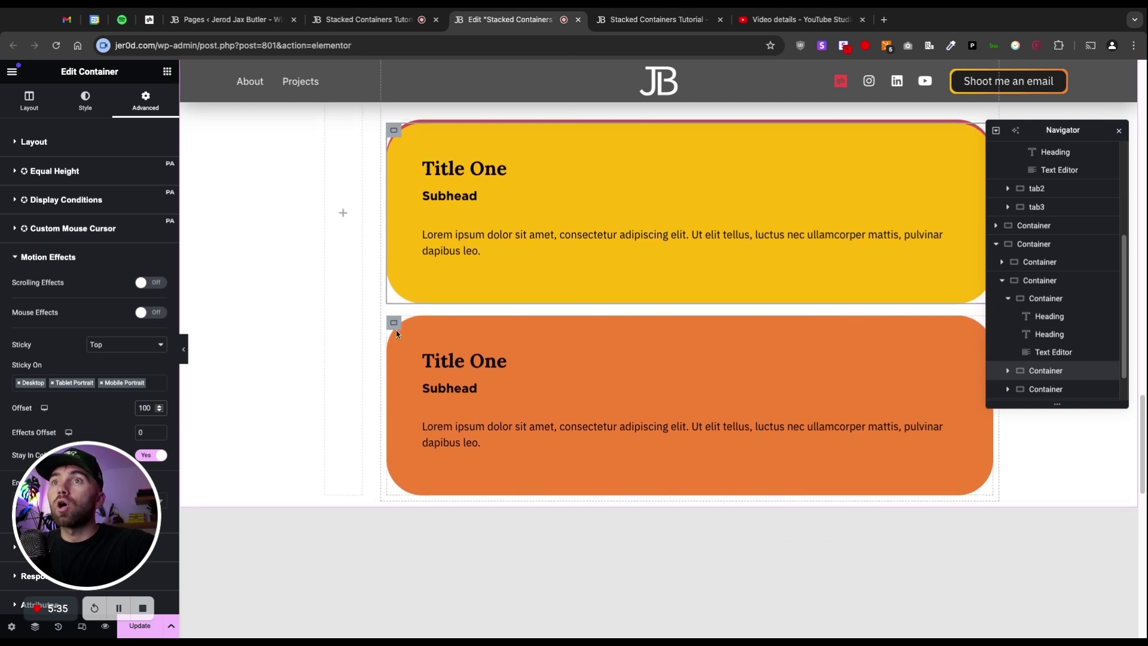
click(395, 326)
scroll(110, 406, down, 5)
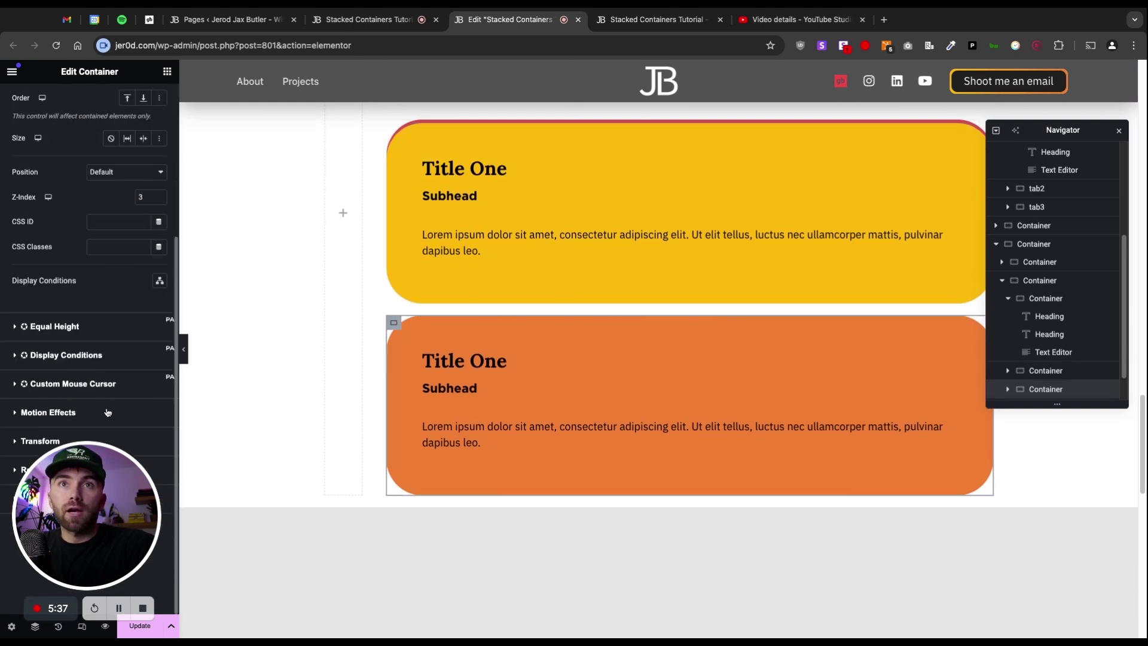
click(104, 421)
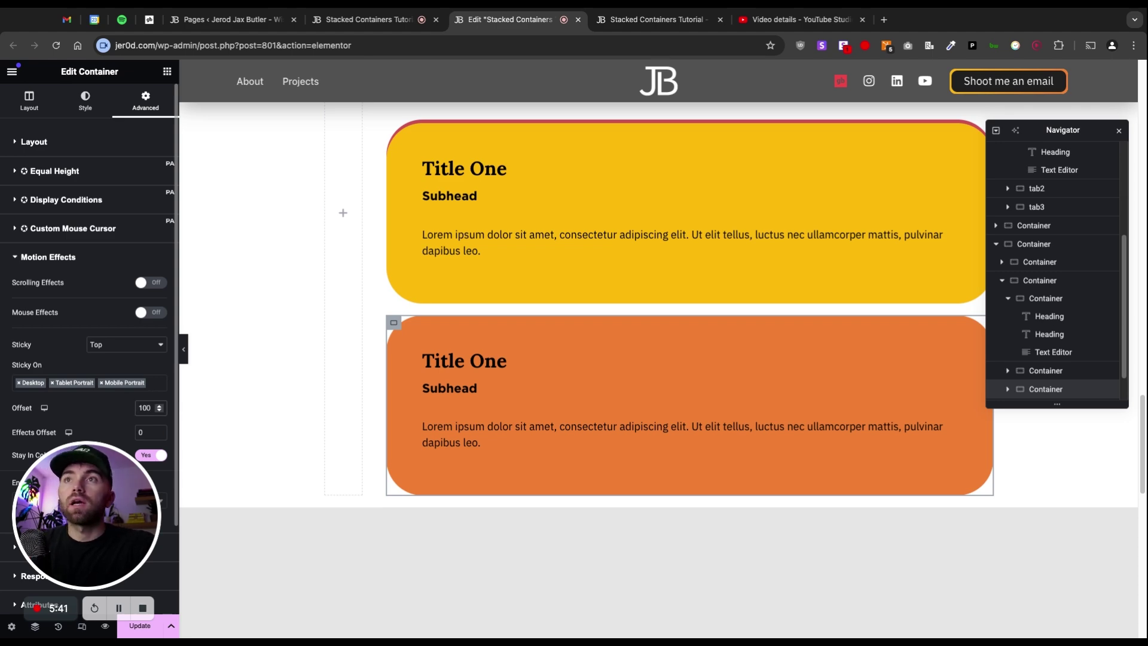
scroll(622, 346, up, 3)
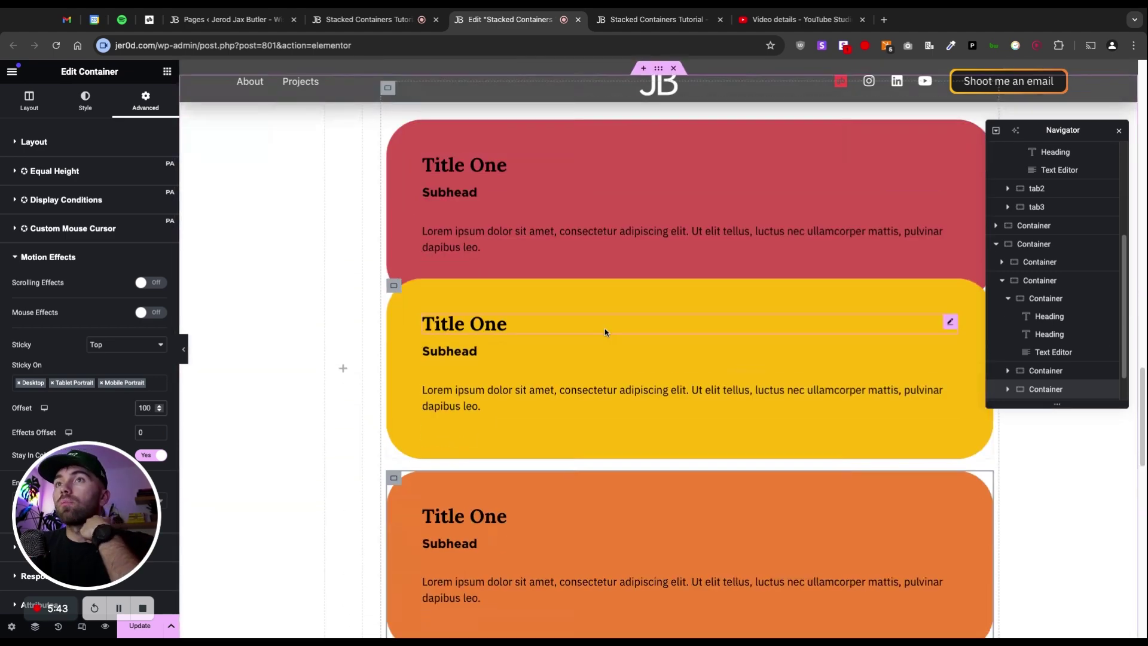
scroll(605, 330, down, 6)
scroll(605, 332, up, 8)
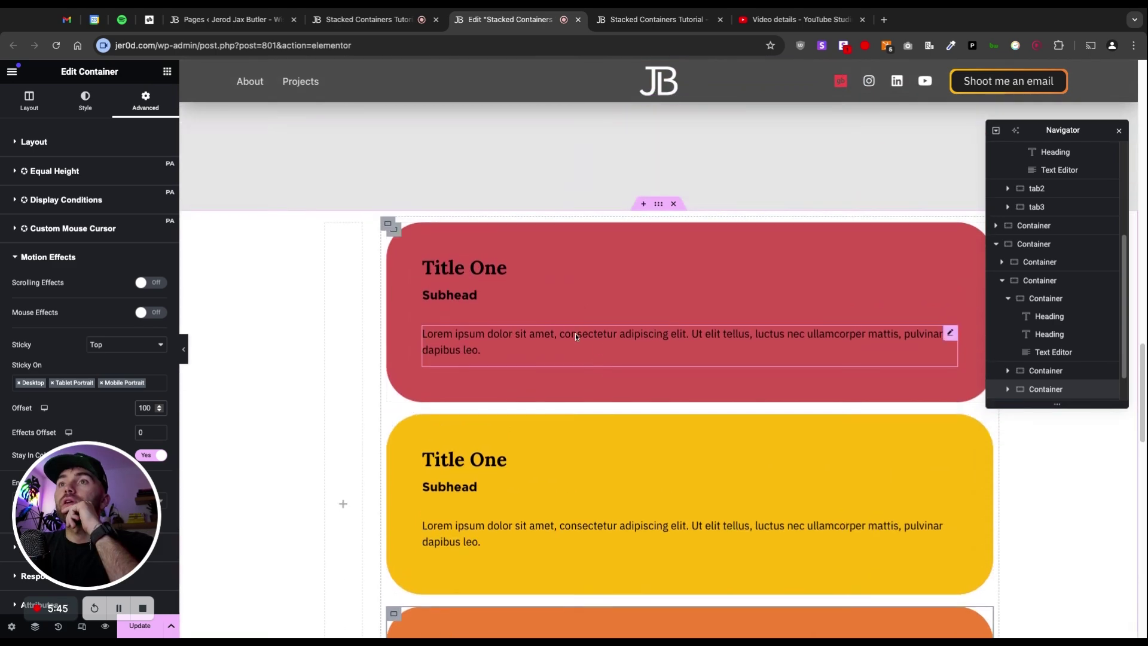
Step: Set the width of the empty narrow column beside the cards to 20%
scroll(575, 332, down, 2)
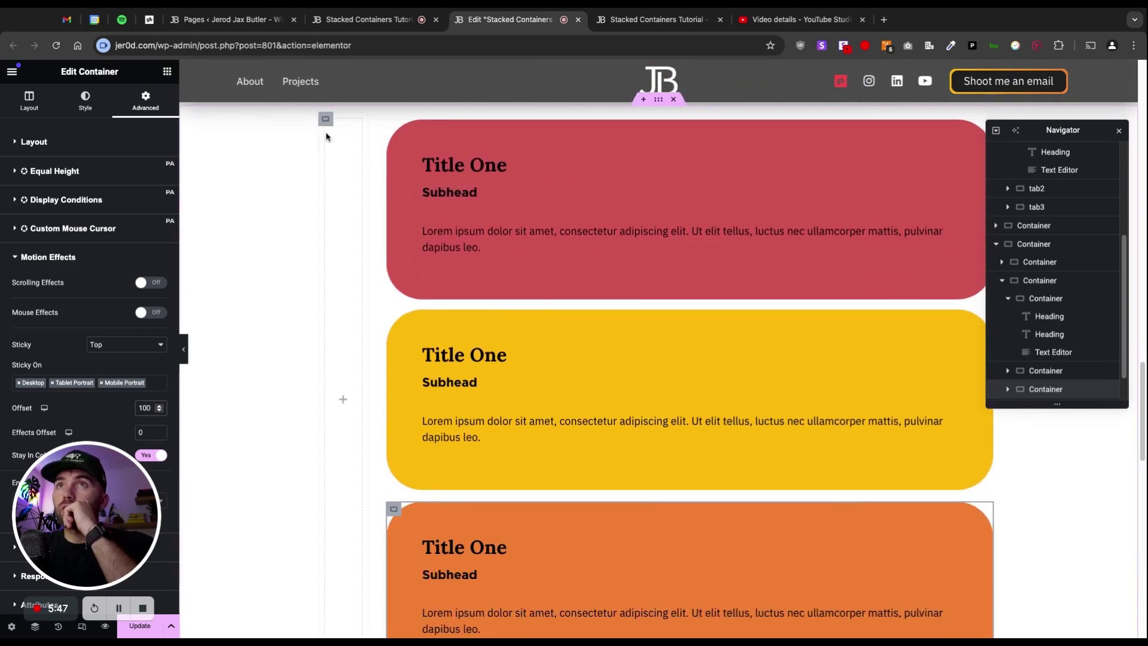
click(326, 119)
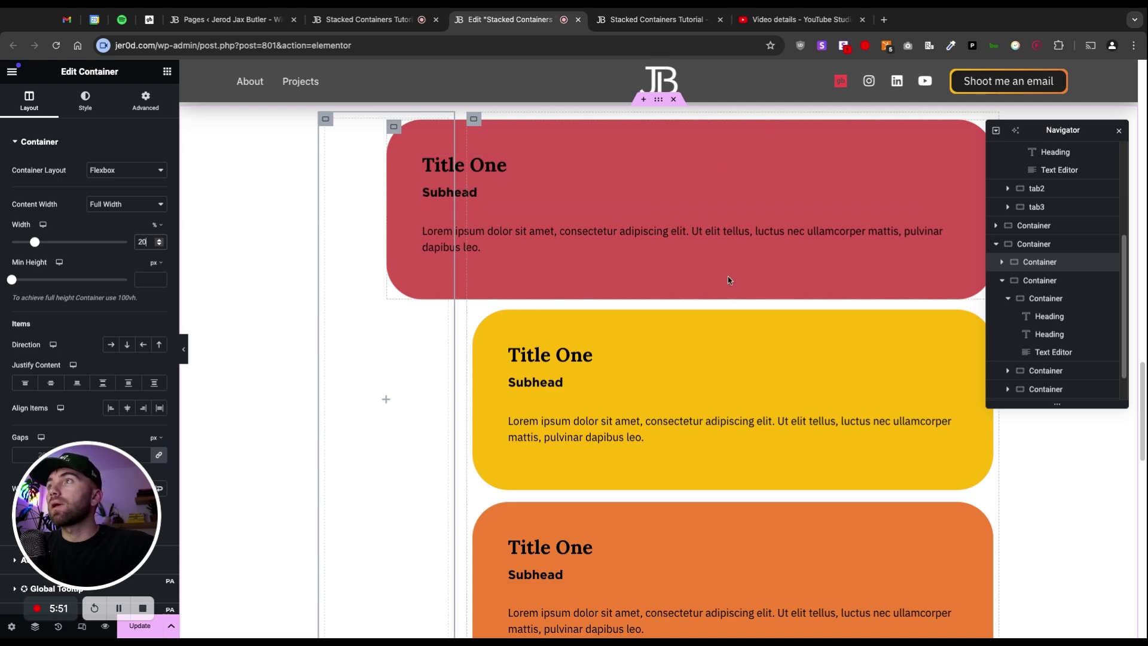
text(20)
scroll(443, 320, up, 4)
scroll(443, 319, down, 7)
scroll(388, 313, up, 6)
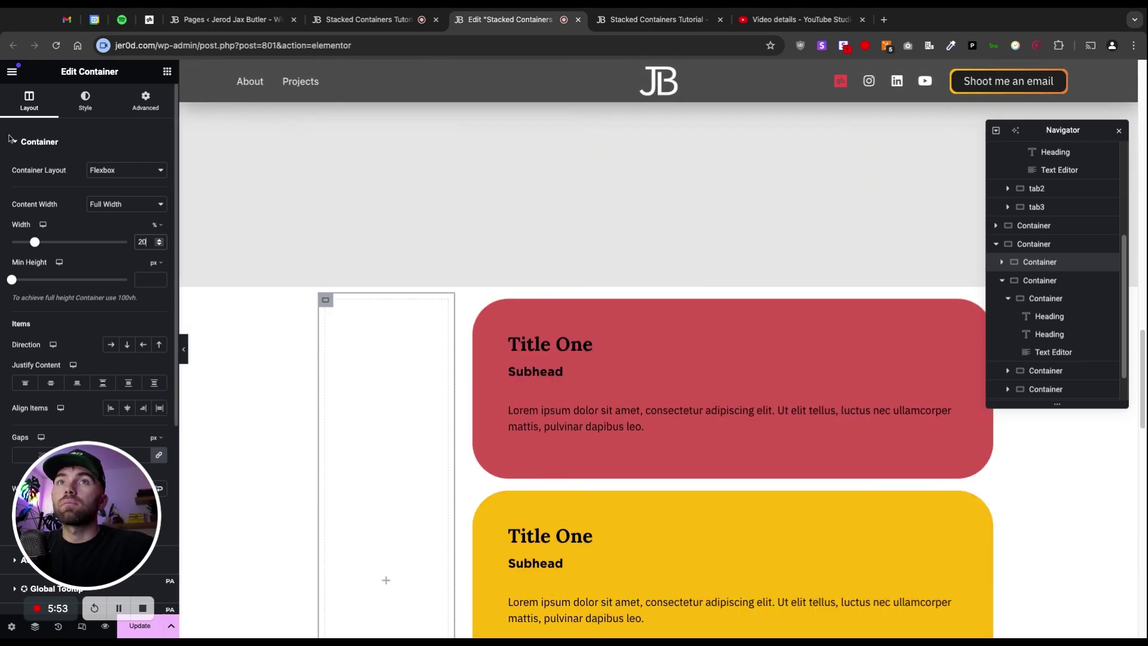
Step: Search the widgets for "icon" and insert an Icon List into the empty narrow column
click(165, 70)
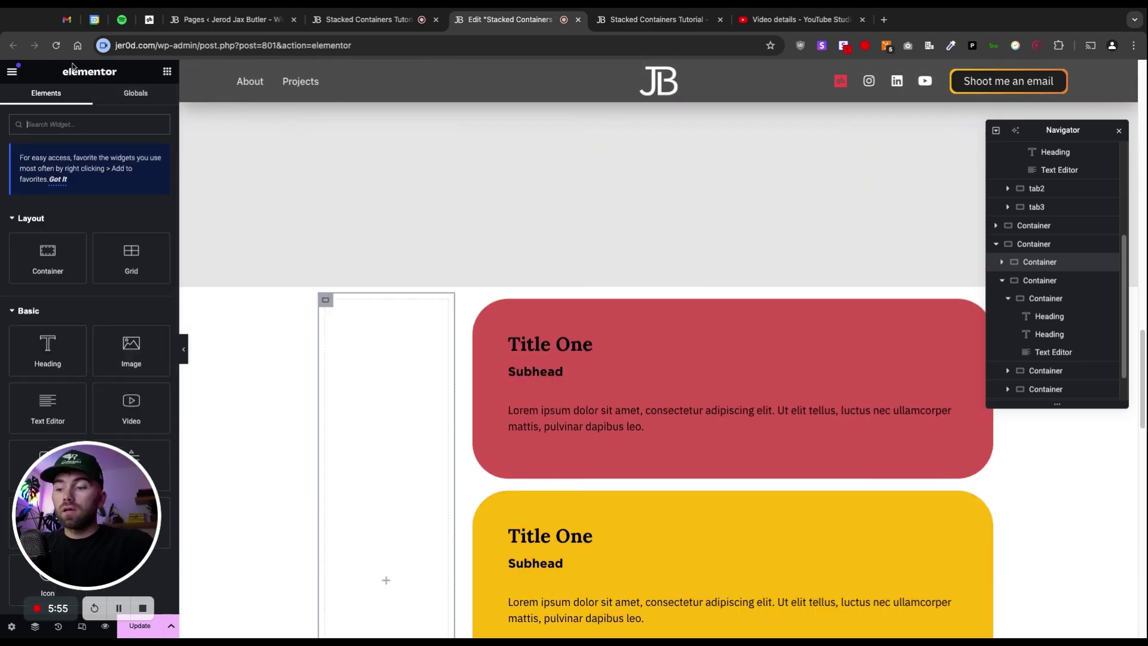
text(icon)
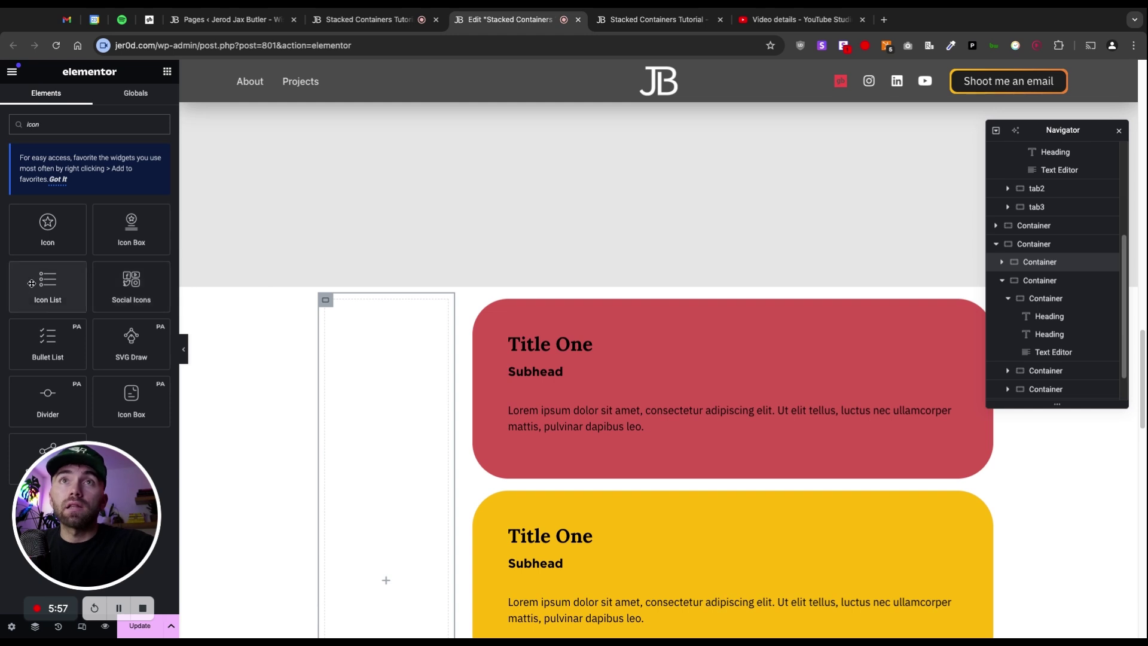
drag(48, 284, 389, 308)
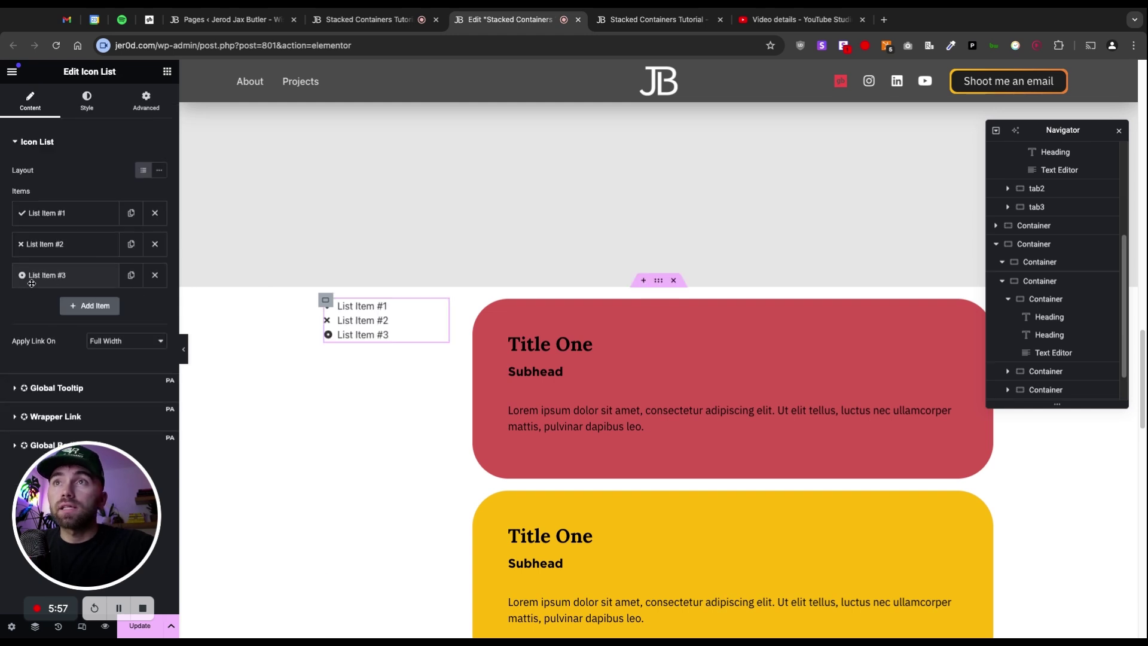
Step: Reduce the icon list to its first item and remove that item's icon
click(155, 244)
click(155, 244)
click(78, 213)
click(151, 301)
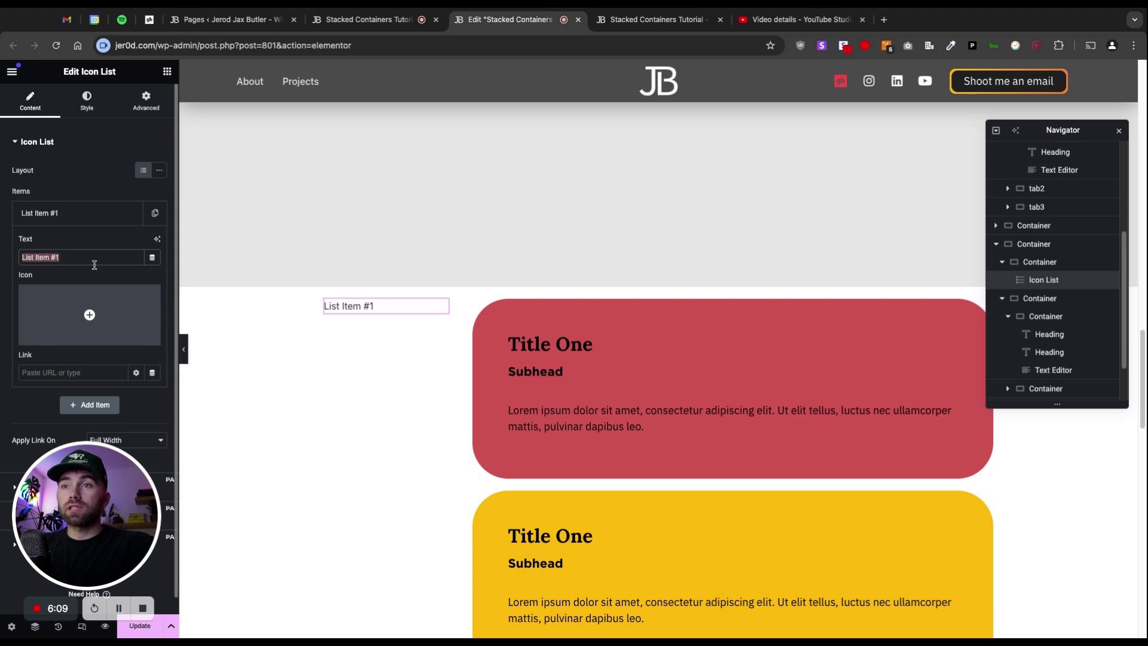
Step: Set the list item's text to "Tab One Text" and duplicate the item twice to make three
text(Tab One Text)
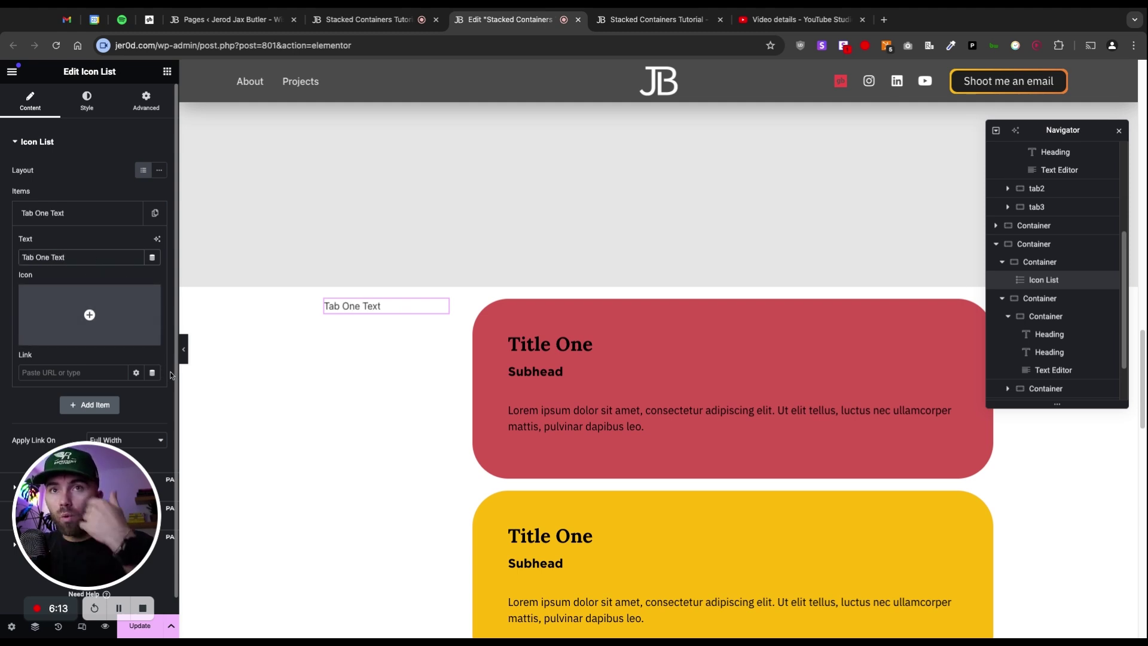
click(72, 213)
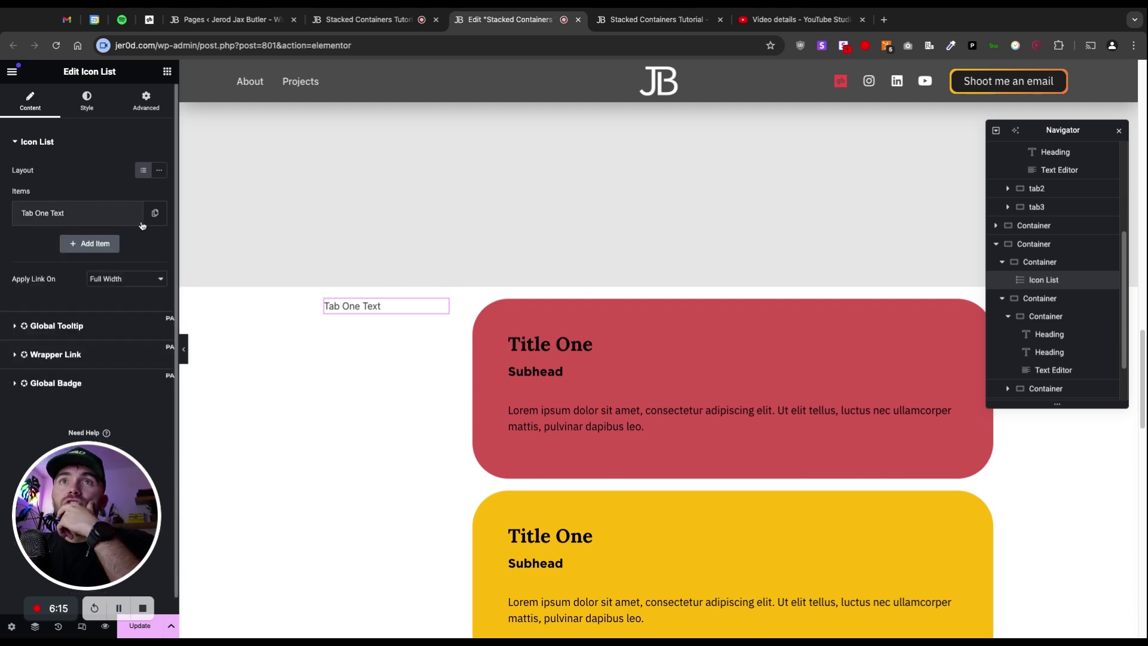
click(131, 213)
click(131, 244)
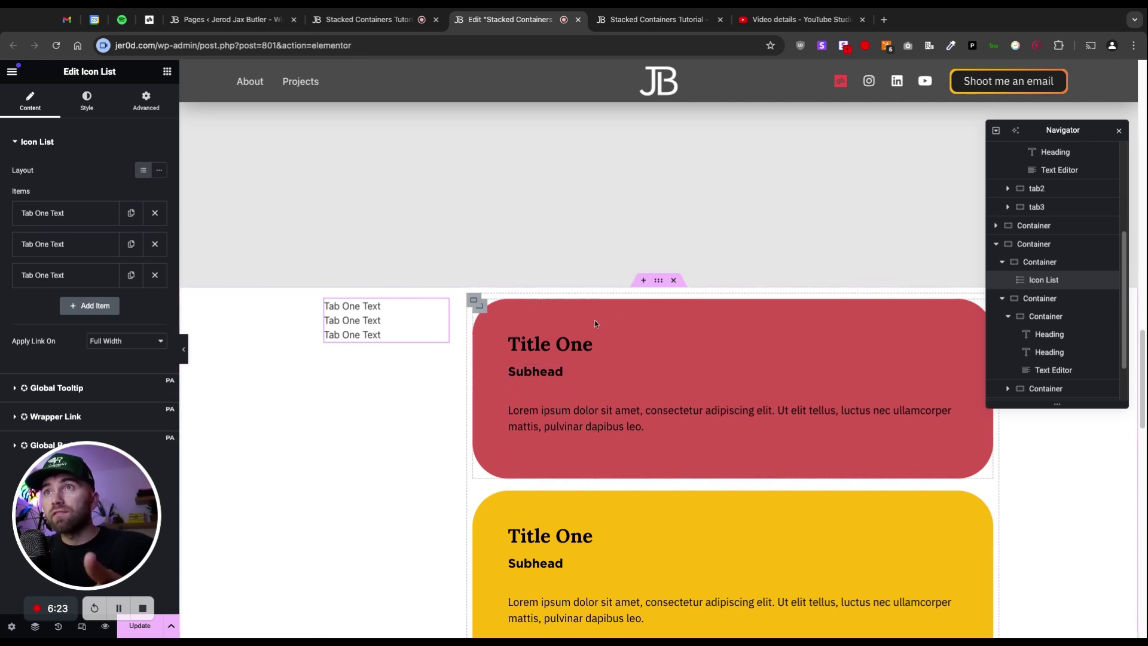
Step: Give the red card container a CSS ID and set the yellow card container's CSS ID to tabtwo
scroll(555, 363, down, 3)
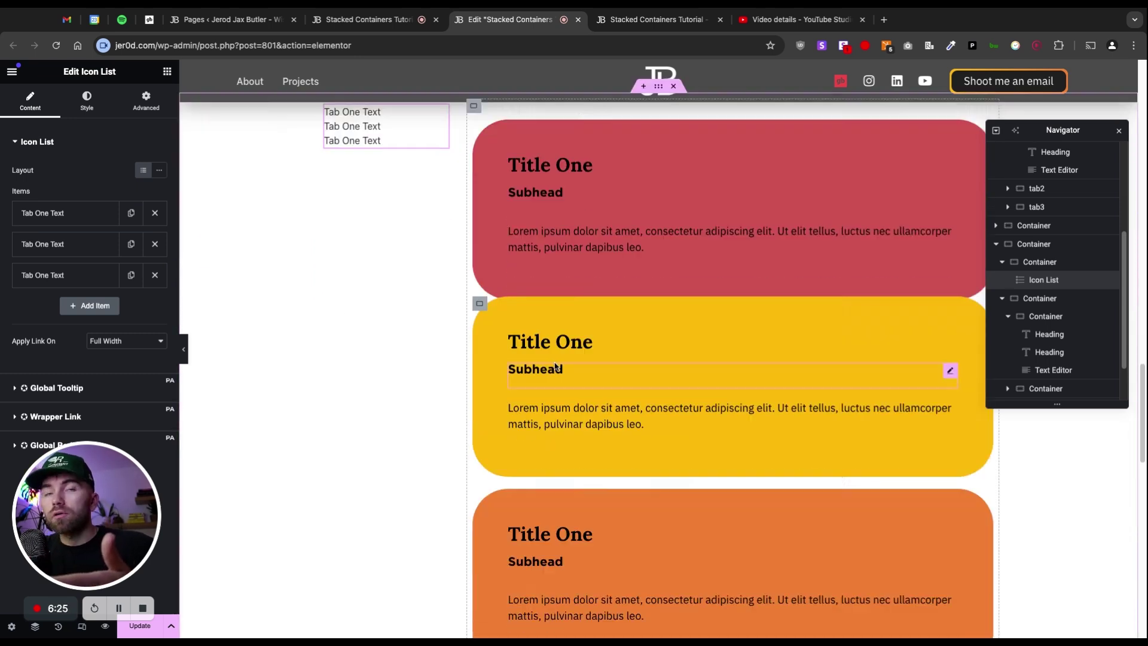
scroll(595, 396, up, 4)
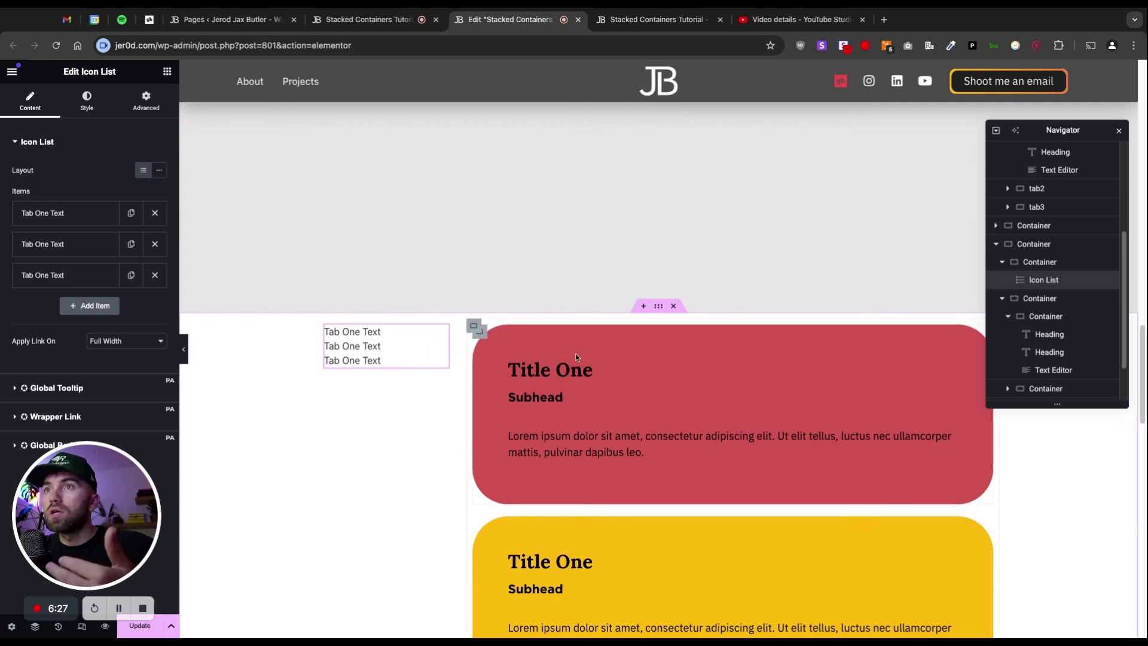
scroll(575, 354, down, 2)
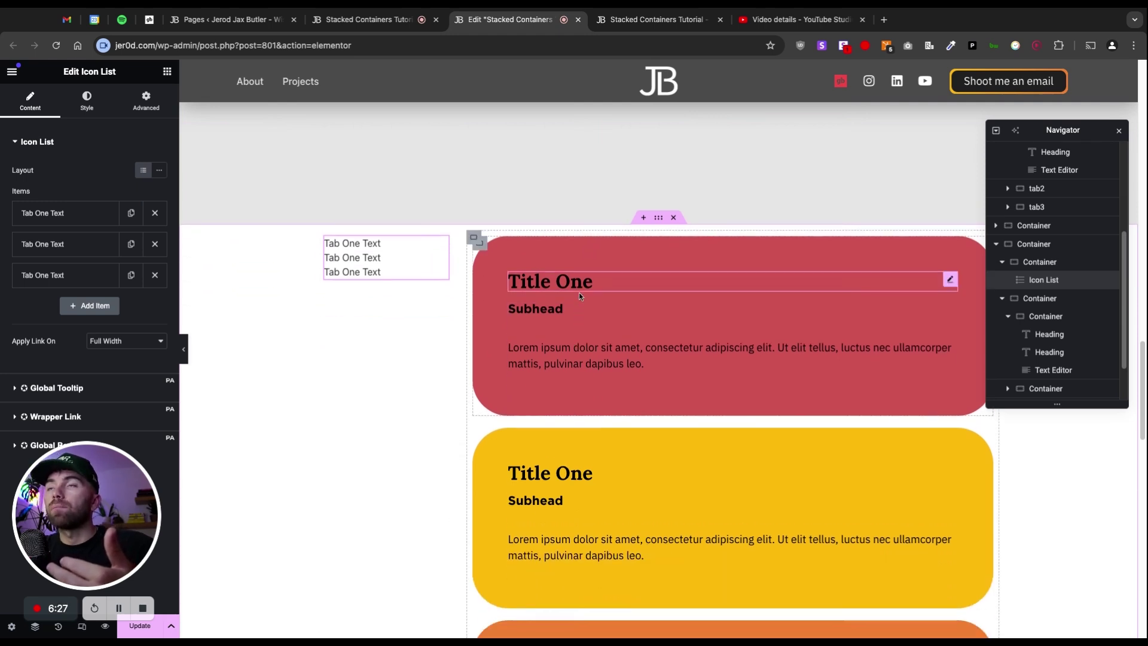
click(483, 246)
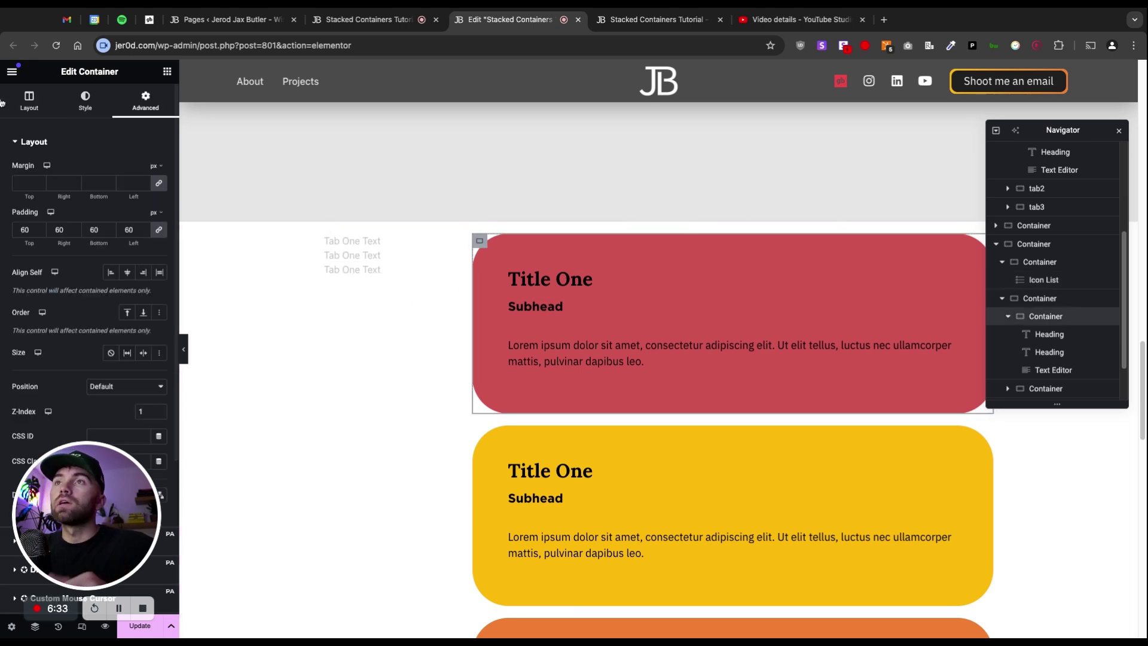
scroll(90, 240, down, 3)
click(108, 224)
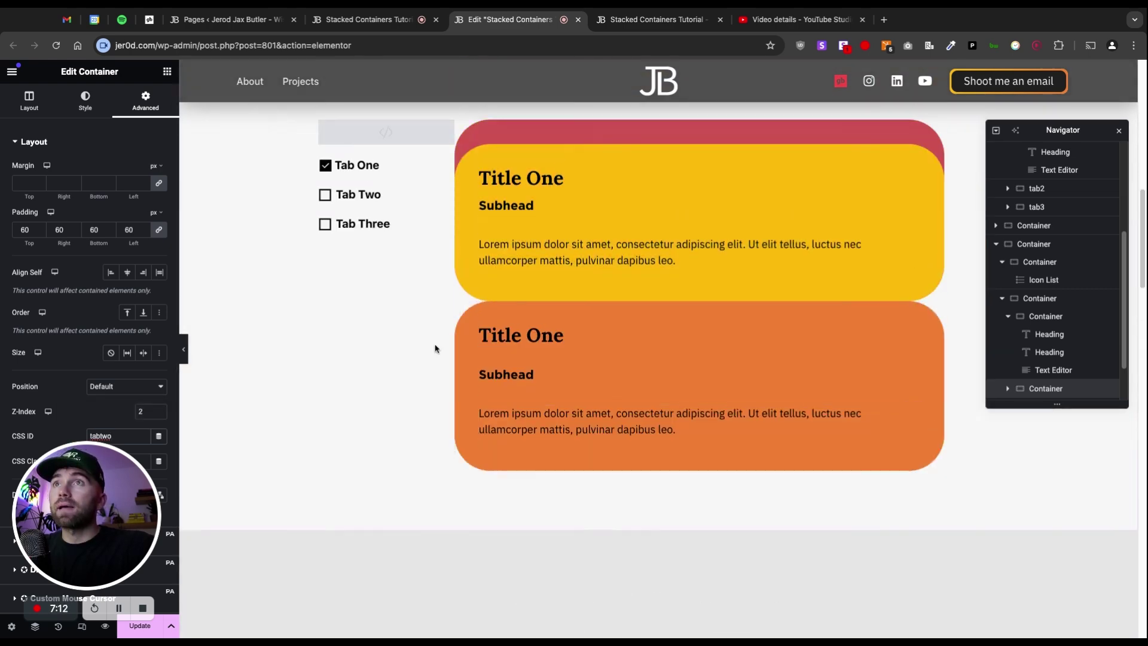
scroll(583, 421, down, 4)
scroll(490, 428, down, 8)
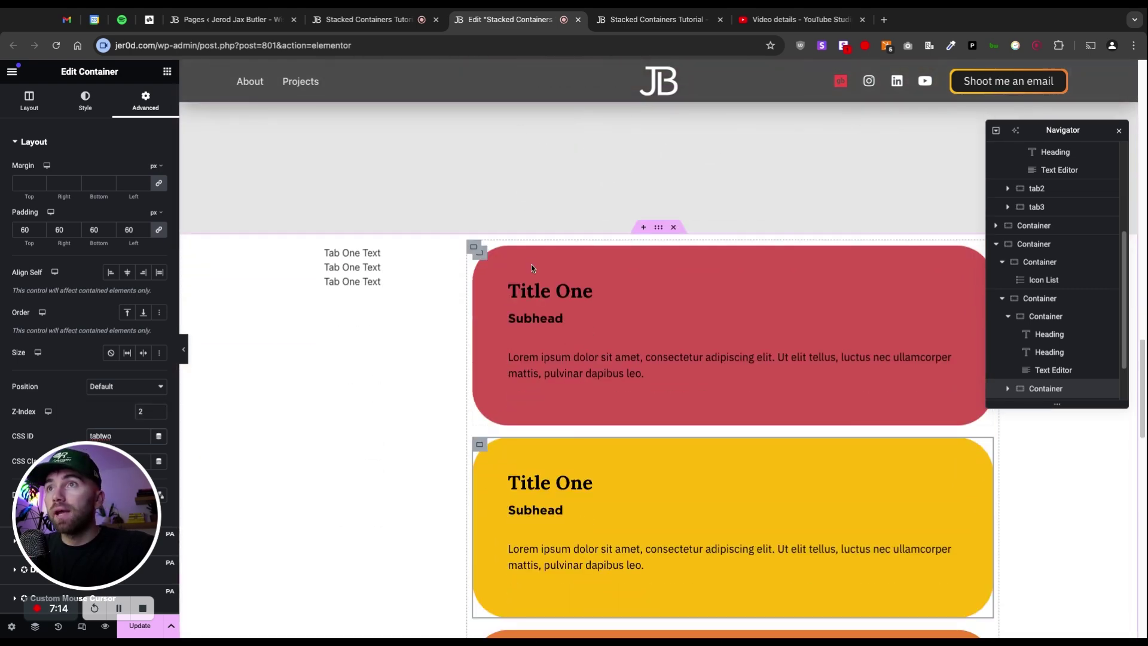
Step: Review the CSS IDs of the red and yellow card containers and set the orange card container's CSS ID to tabthree
click(482, 262)
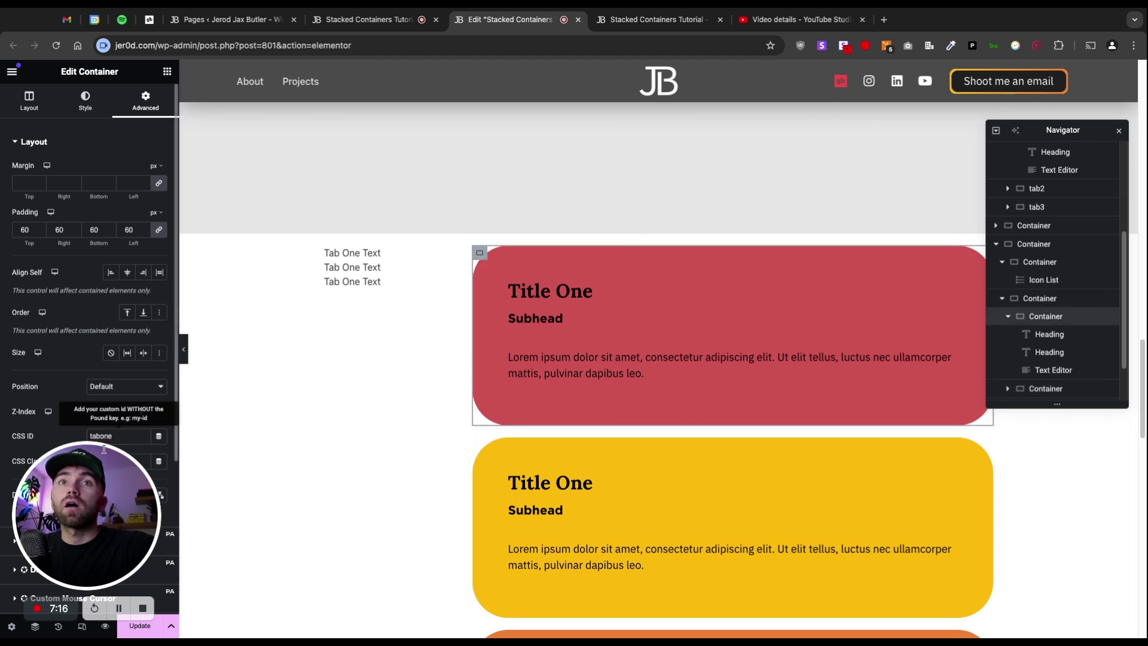
scroll(495, 358, down, 4)
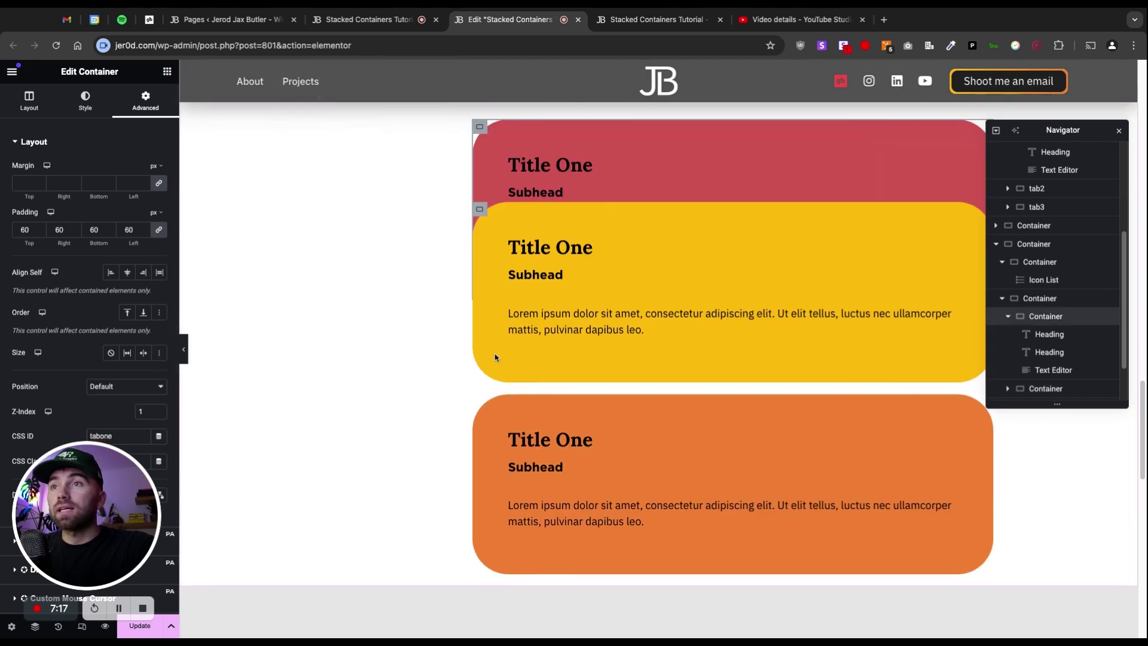
click(485, 216)
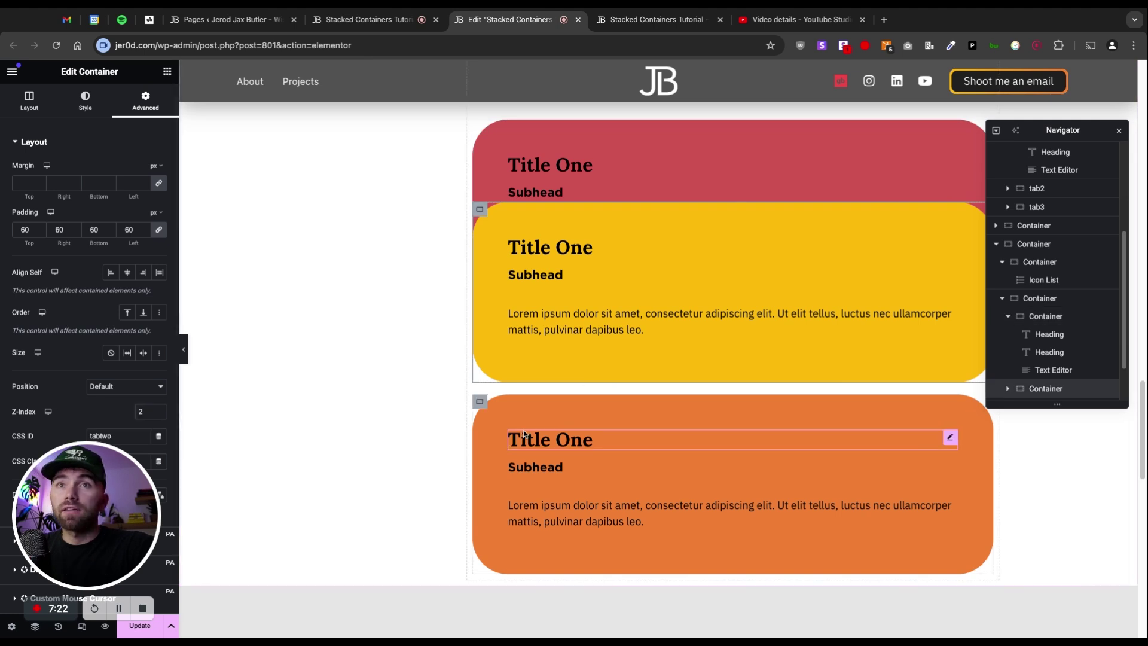
click(482, 401)
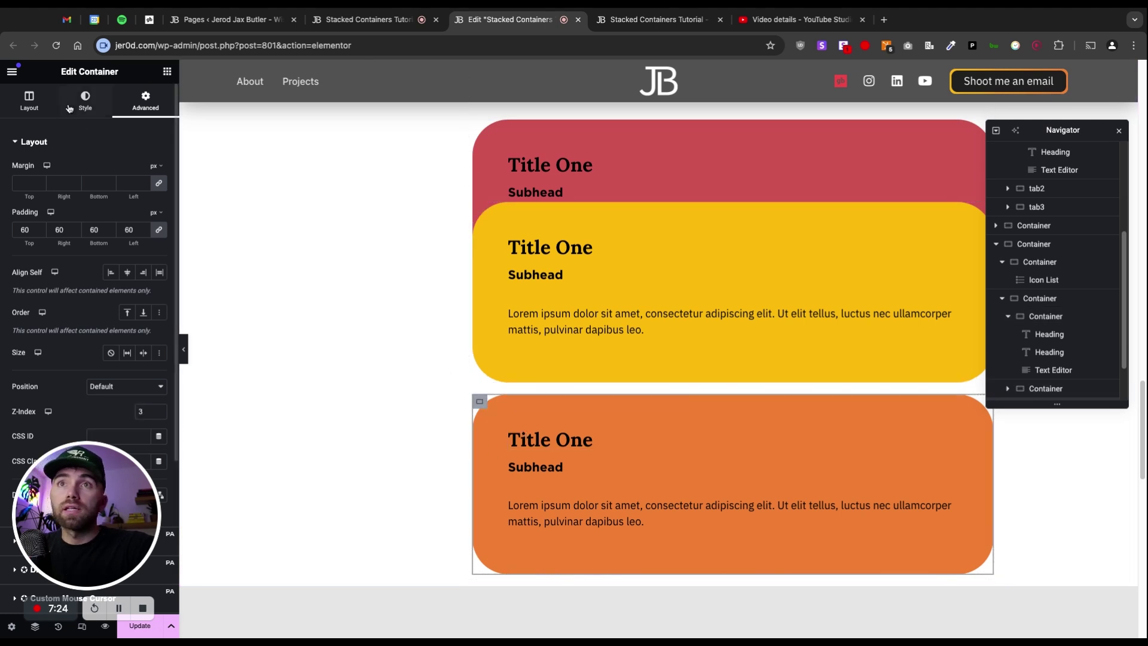
click(119, 442)
text(tabthree)
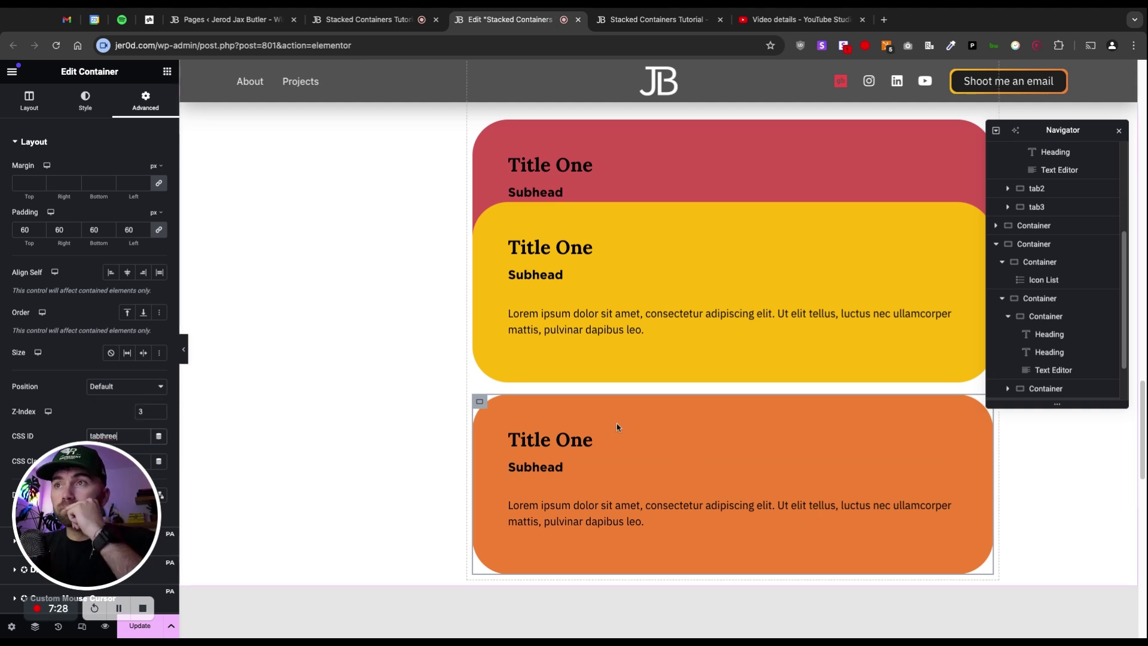
Step: Select the icon list beside the cards and look at the settings of its first item
scroll(610, 458, up, 4)
click(414, 275)
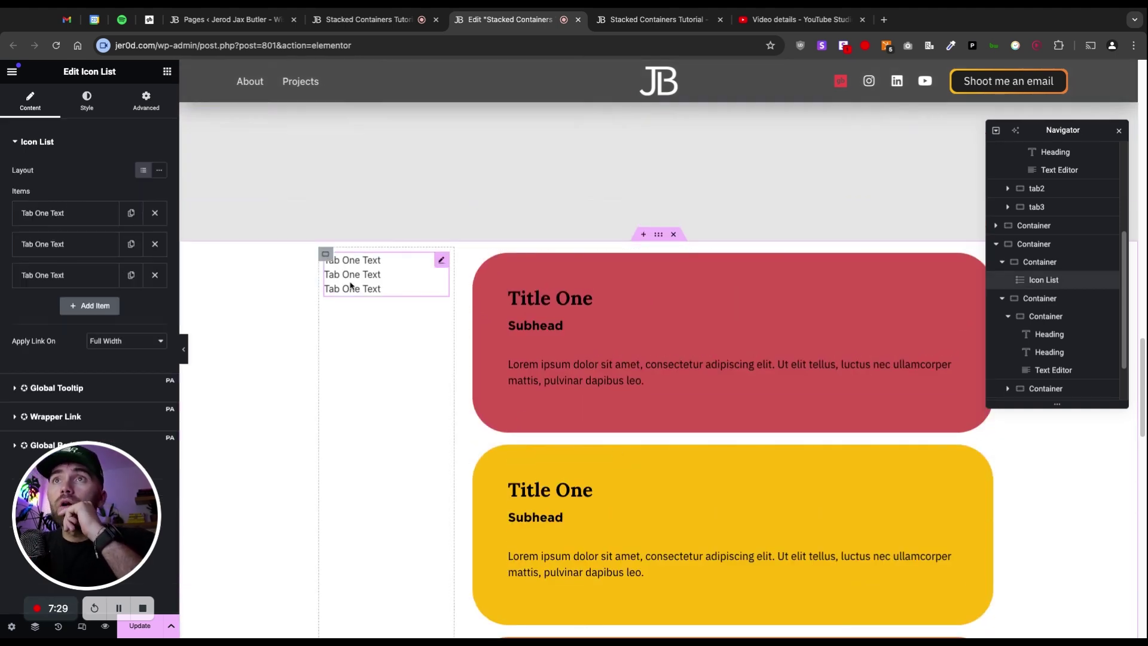
click(84, 215)
click(84, 216)
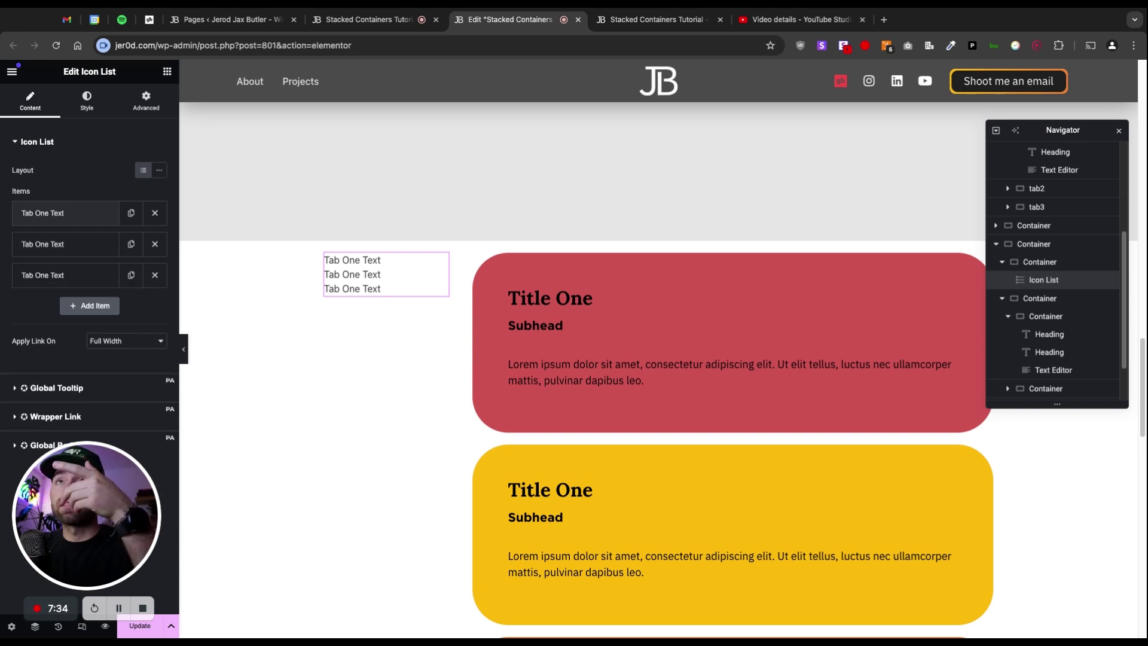
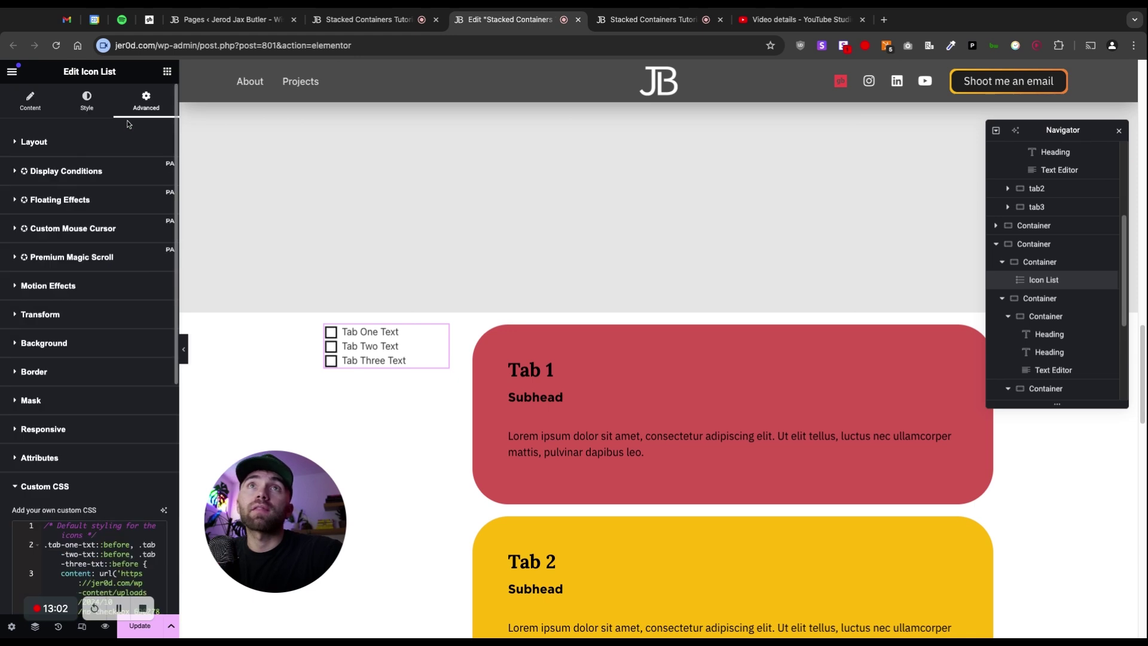
Step: Make the icon list sticky to the top with an offset of 100 in its motion effects
click(60, 146)
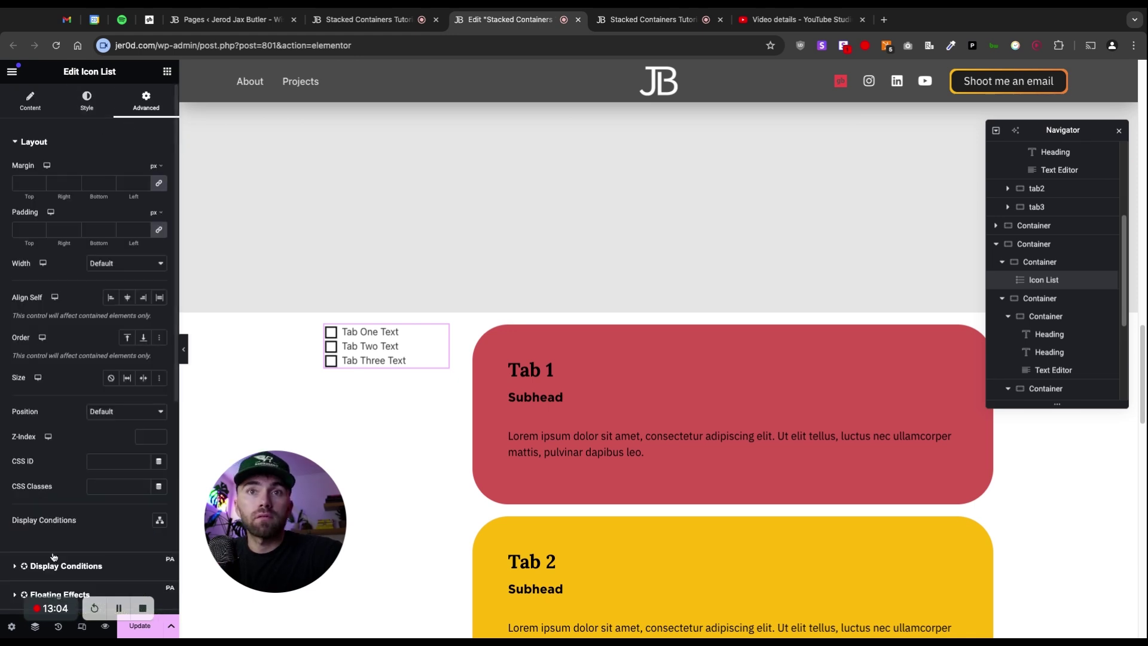
scroll(87, 548, down, 4)
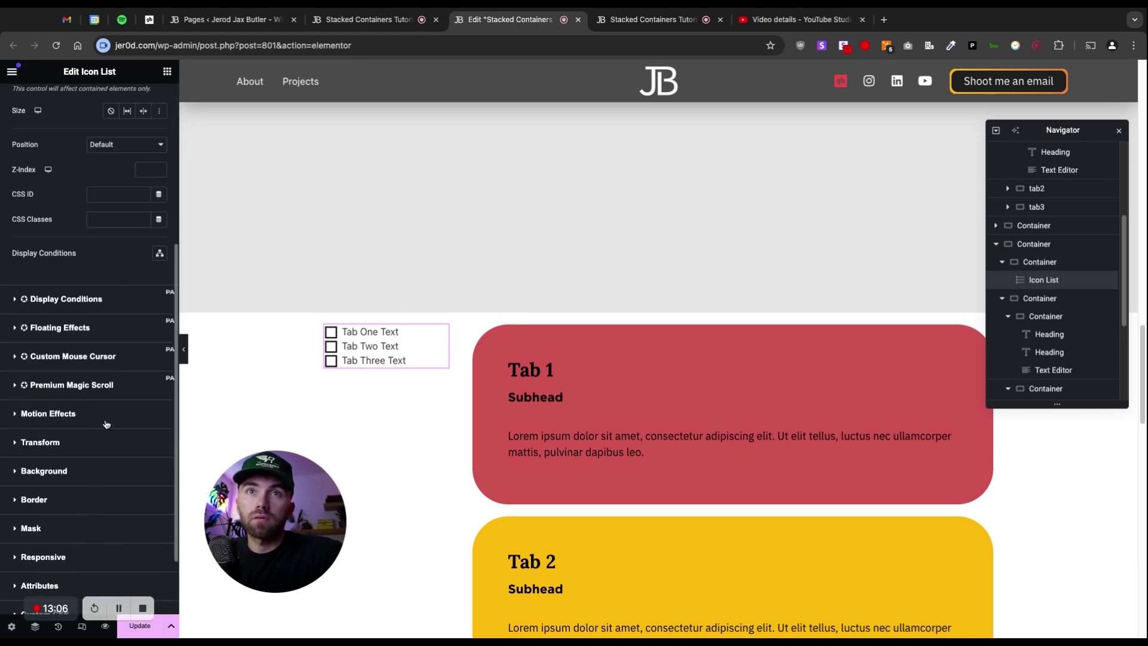
click(106, 422)
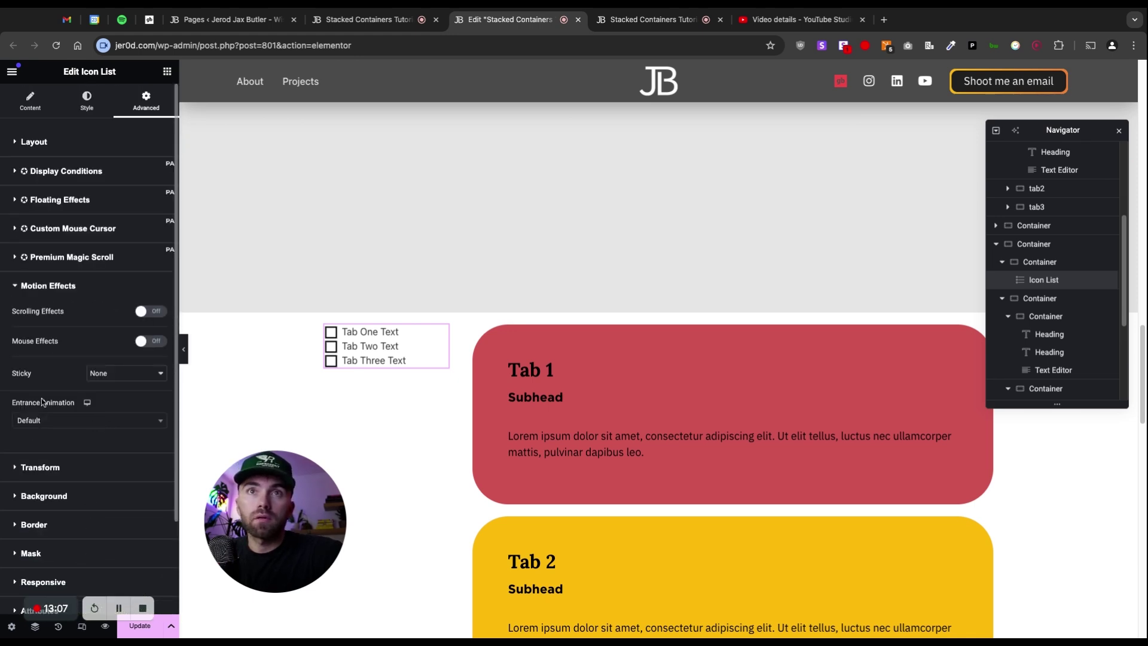
click(121, 384)
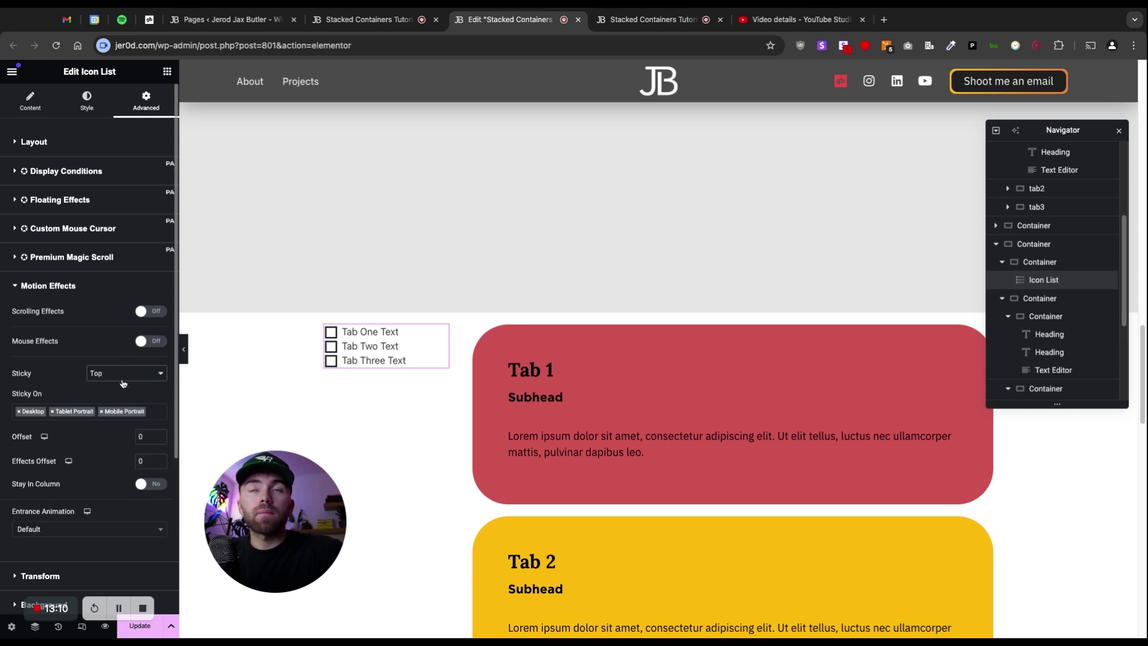
double_click(145, 431)
text(1000)
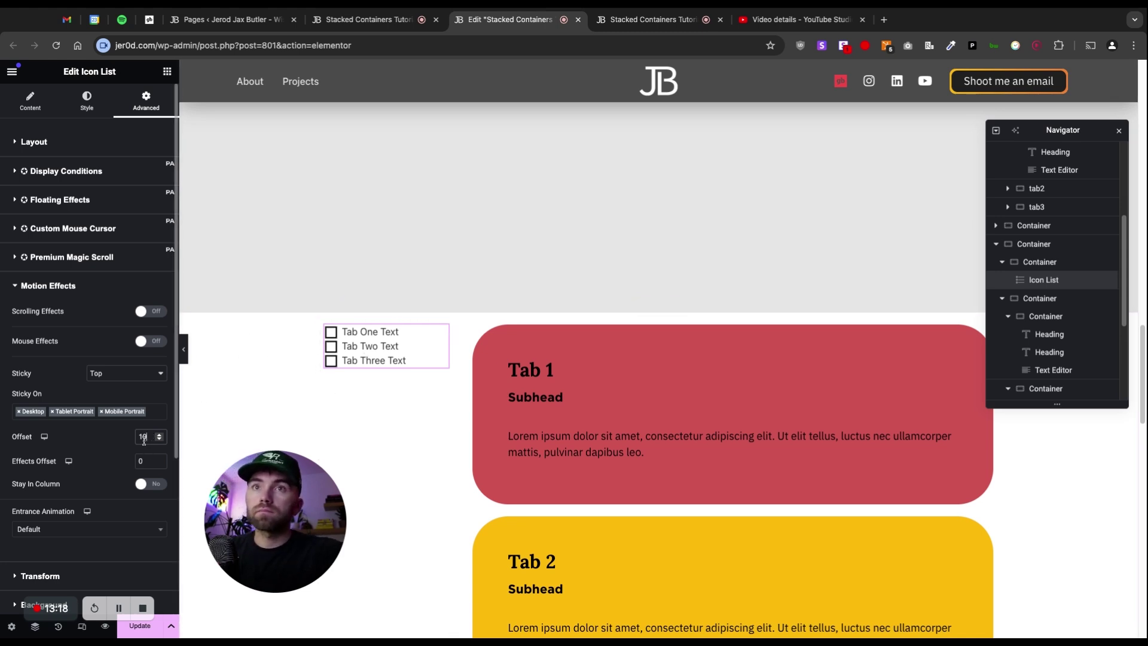
text(0)
Step: Examine in the editor how the sticky icon list behaves beside the stacking cards
scroll(485, 195, down, 3)
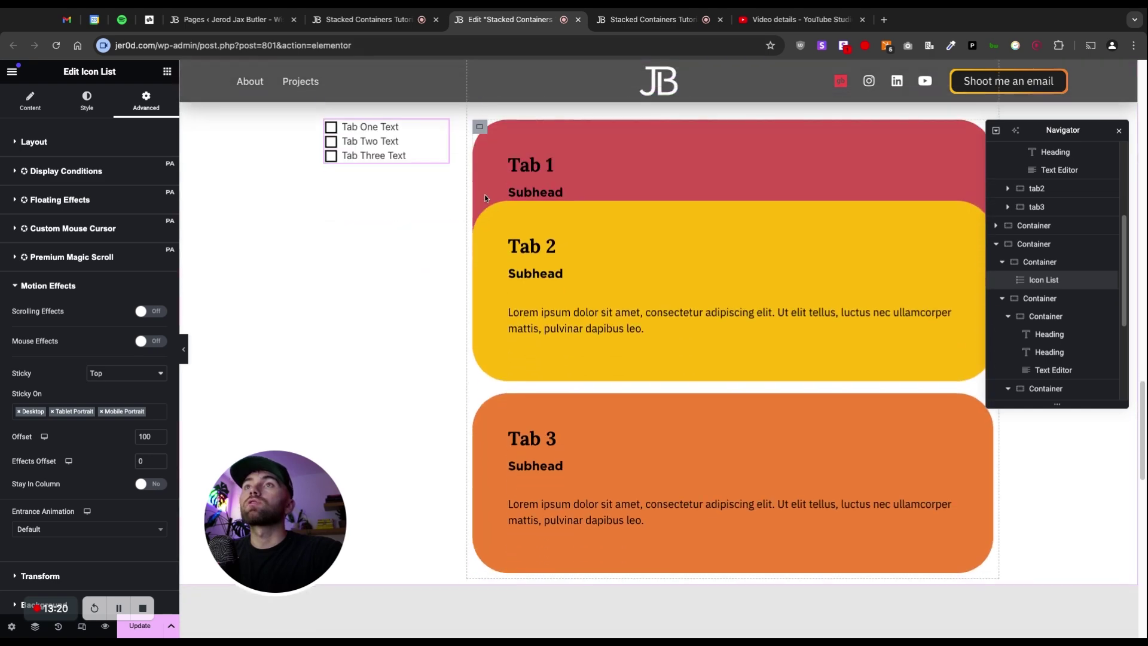
scroll(485, 195, down, 2)
scroll(489, 200, up, 6)
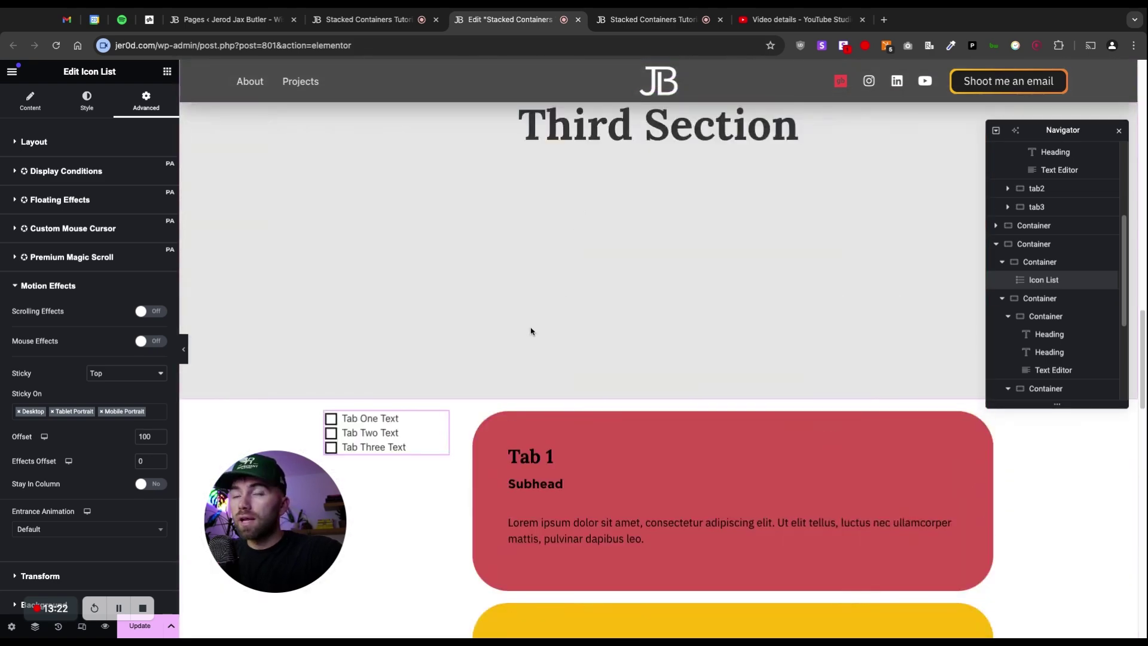
scroll(523, 314, down, 4)
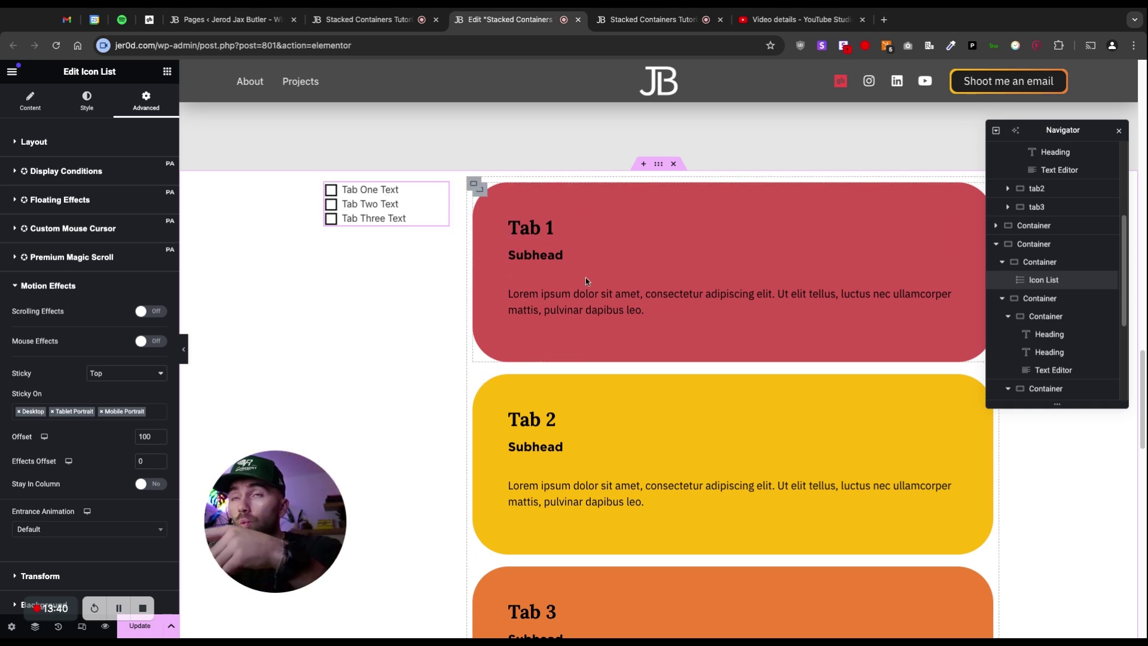
scroll(625, 275, down, 3)
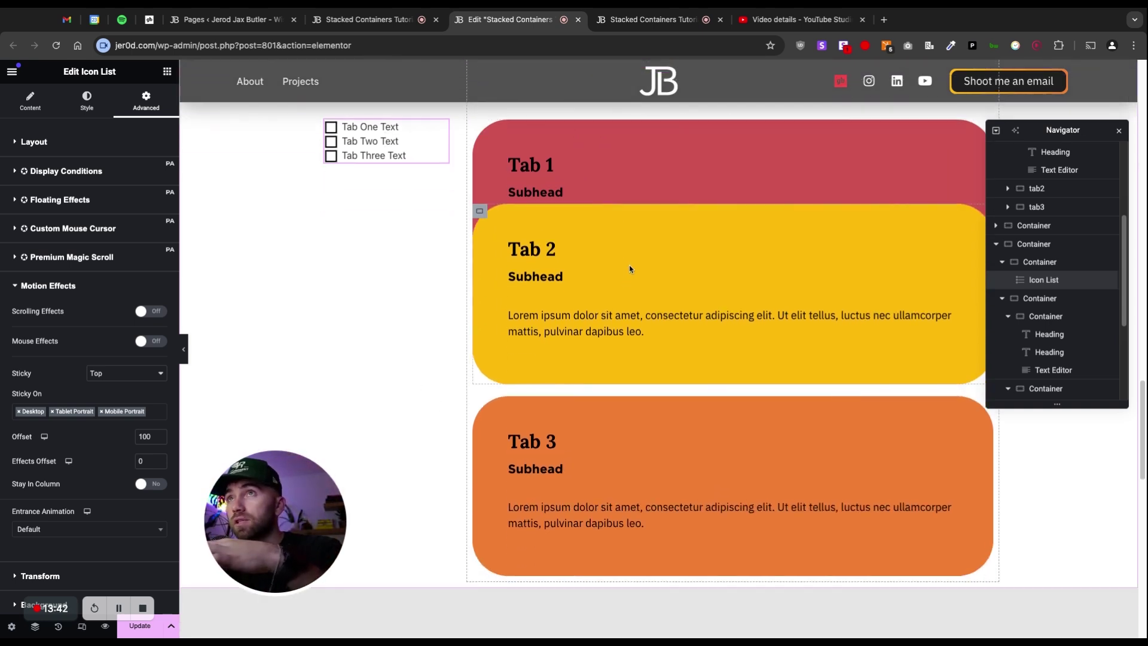
scroll(629, 267, down, 1)
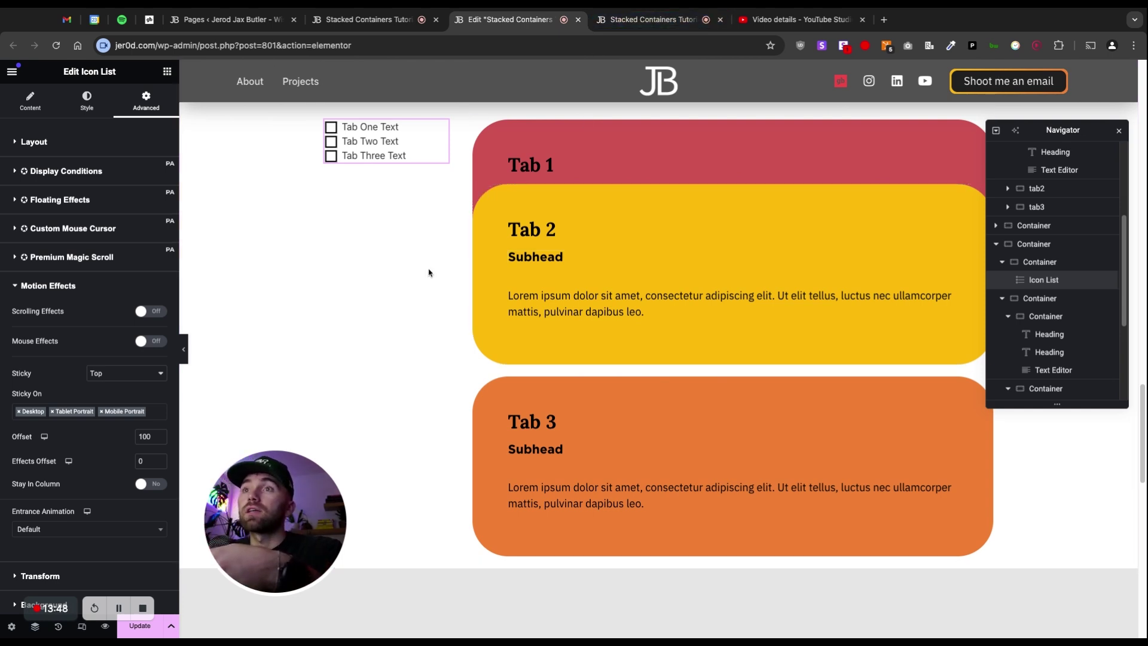
Step: Switch to the page preview and find the section with the Tab 1, Tab 2 and Tab 3 cards
click(639, 25)
scroll(351, 300, down, 5)
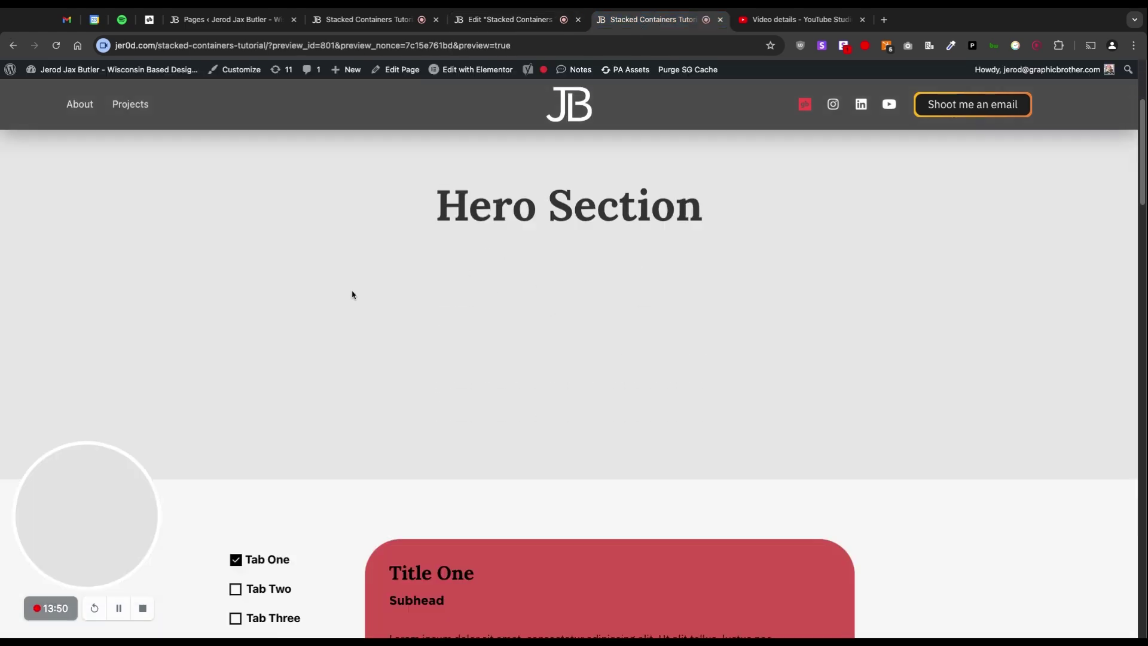
scroll(351, 266, down, 5)
scroll(386, 328, up, 3)
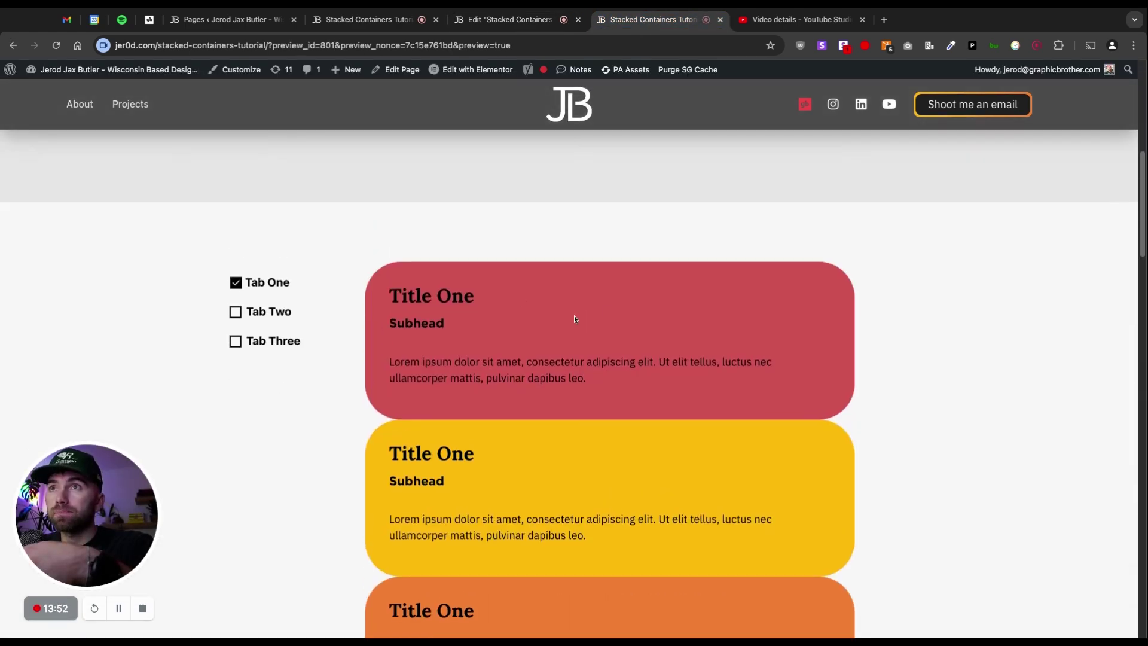
scroll(575, 315, down, 6)
scroll(518, 316, down, 10)
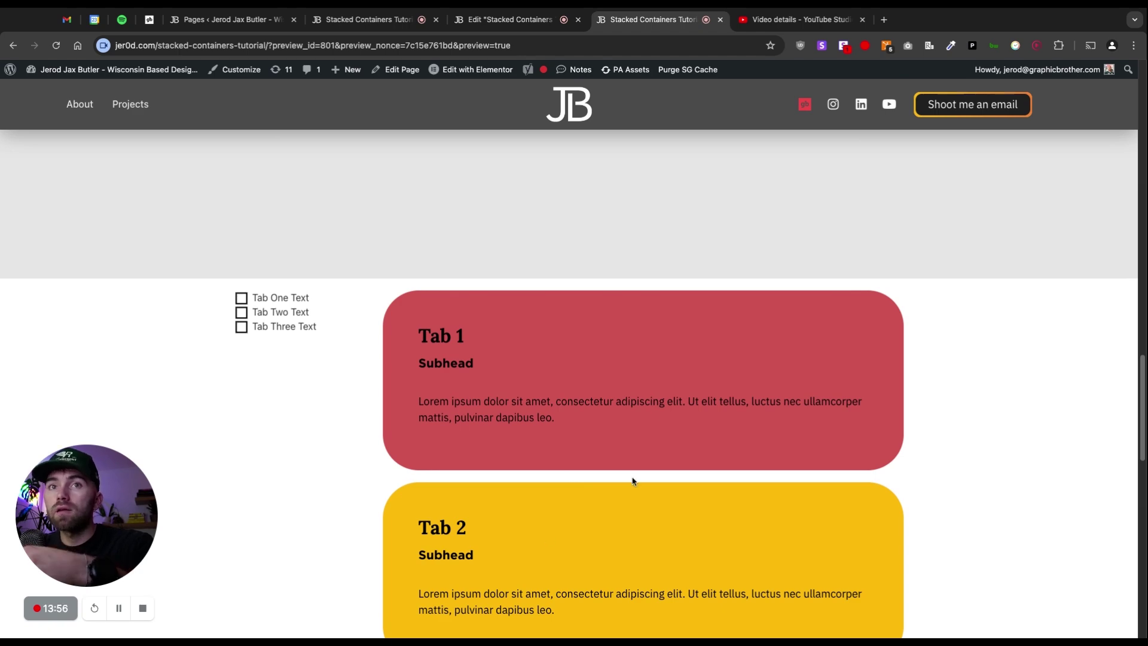
Step: Inspect the Tab 1 card in the developer tools and examine its container's ID and sticky class
key(super+alt+i)
scroll(494, 350, up, 5)
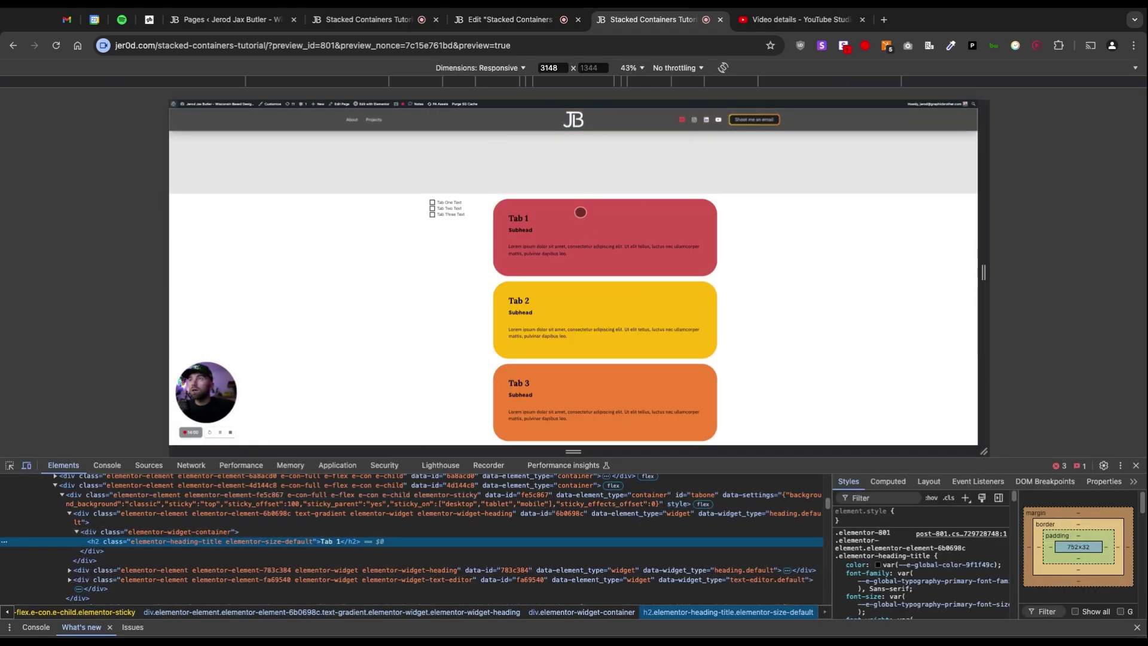
click(209, 495)
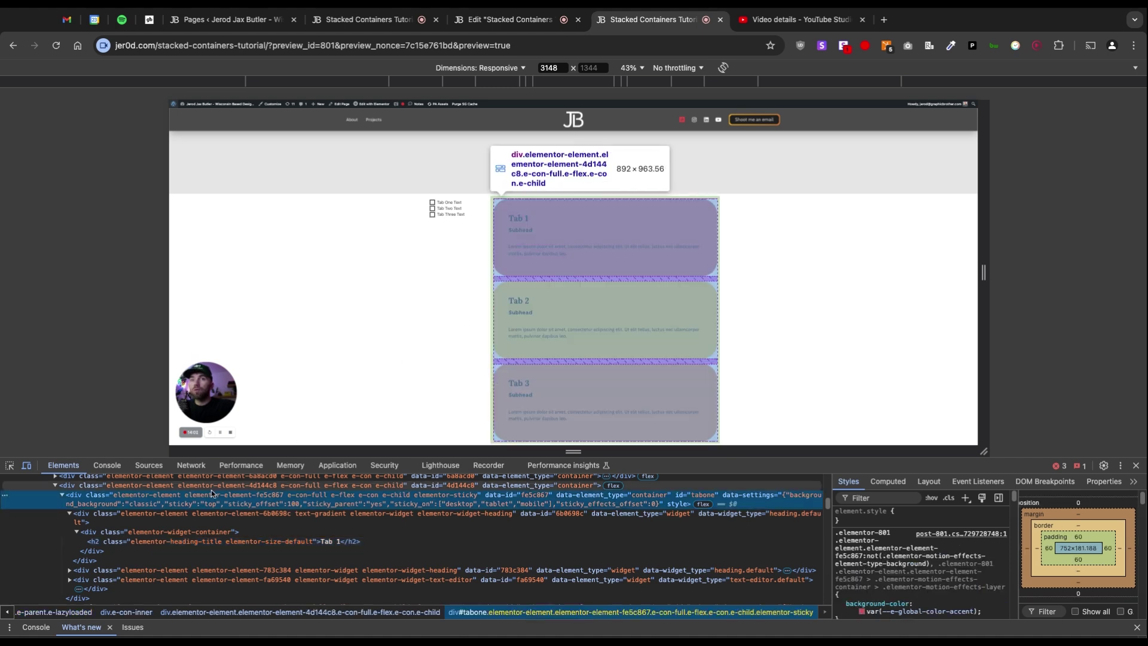
double_click(704, 496)
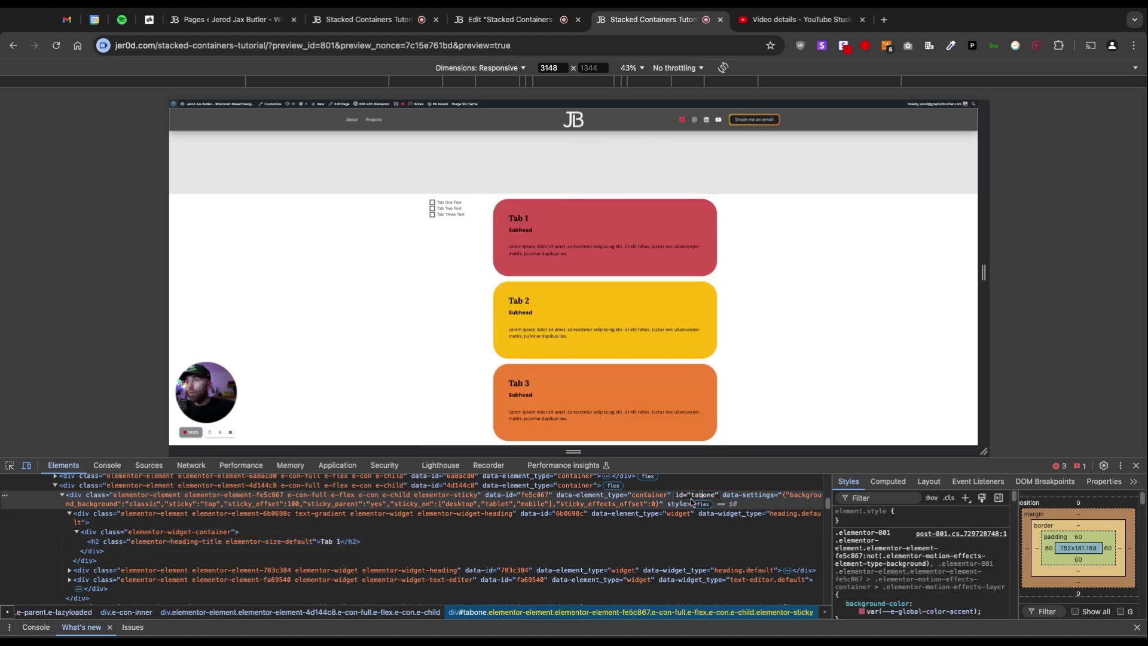
click(409, 502)
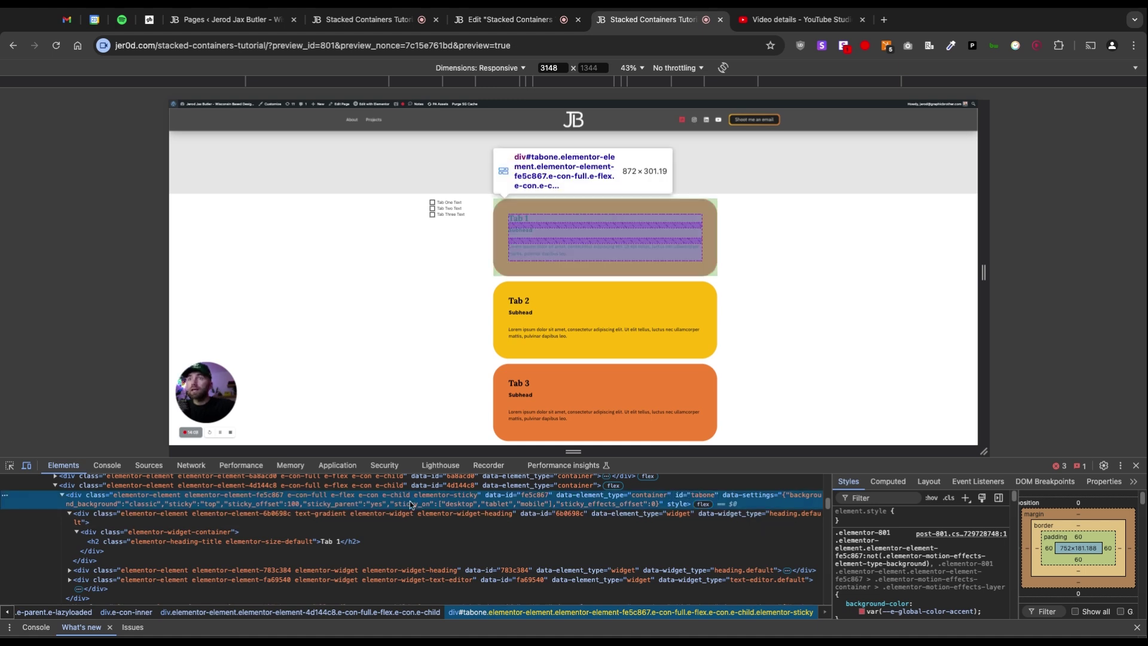
double_click(445, 499)
key(Escape)
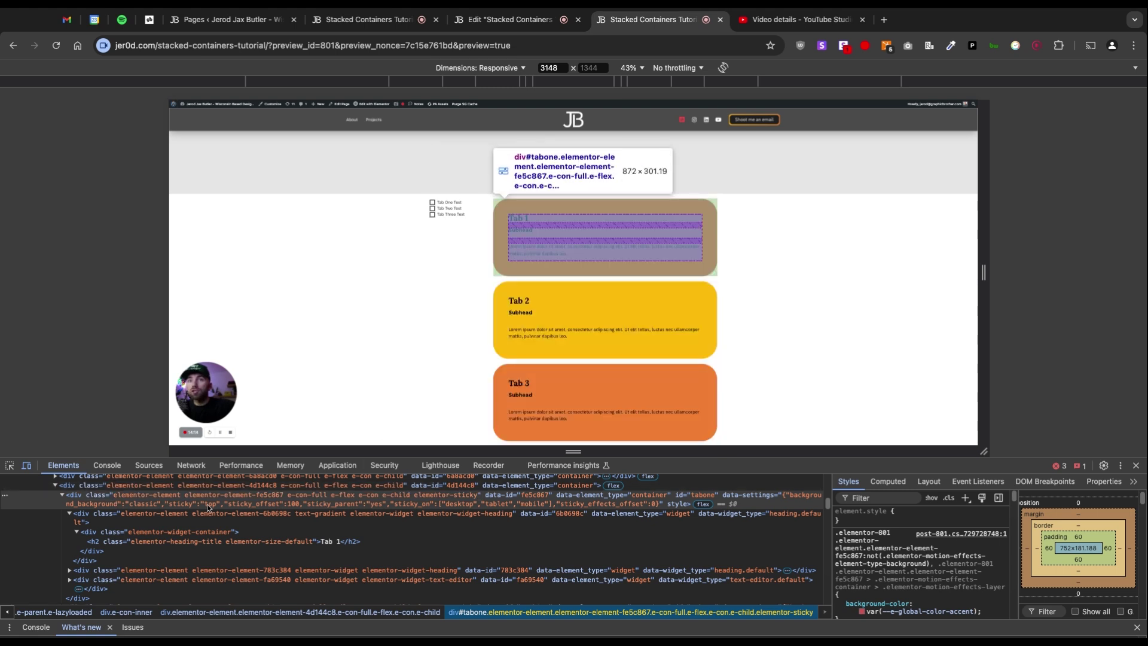
Step: Return to the tab cards on the reloaded preview and inspect the red Tab 1 card's container again
scroll(394, 293, down, 4)
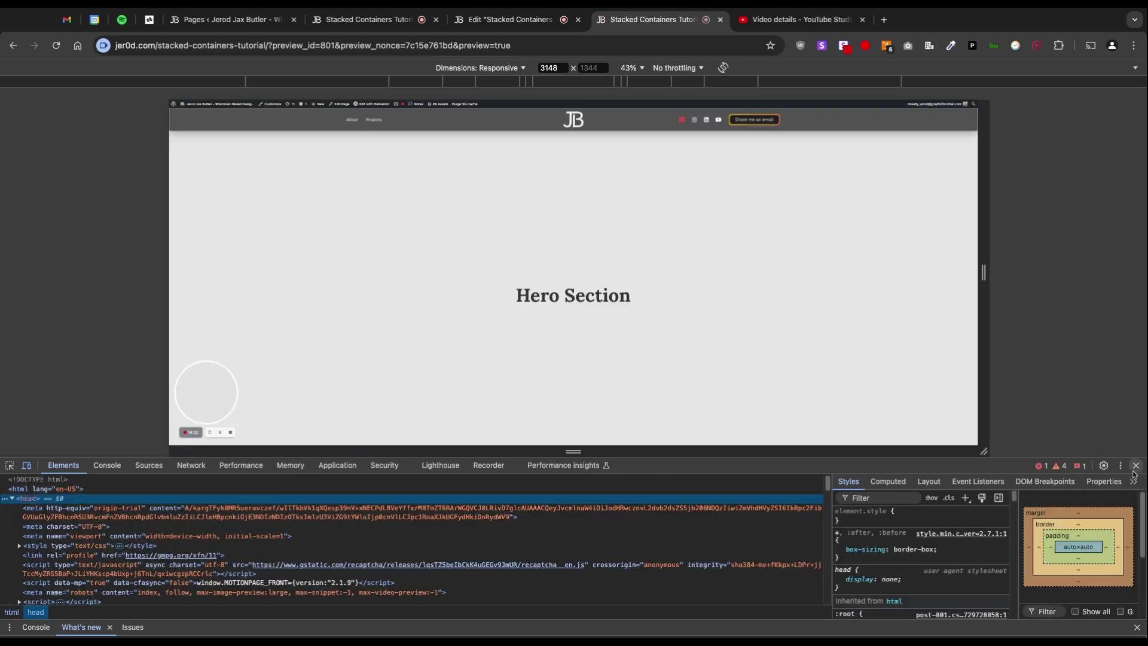
scroll(523, 195, down, 6)
scroll(541, 328, down, 5)
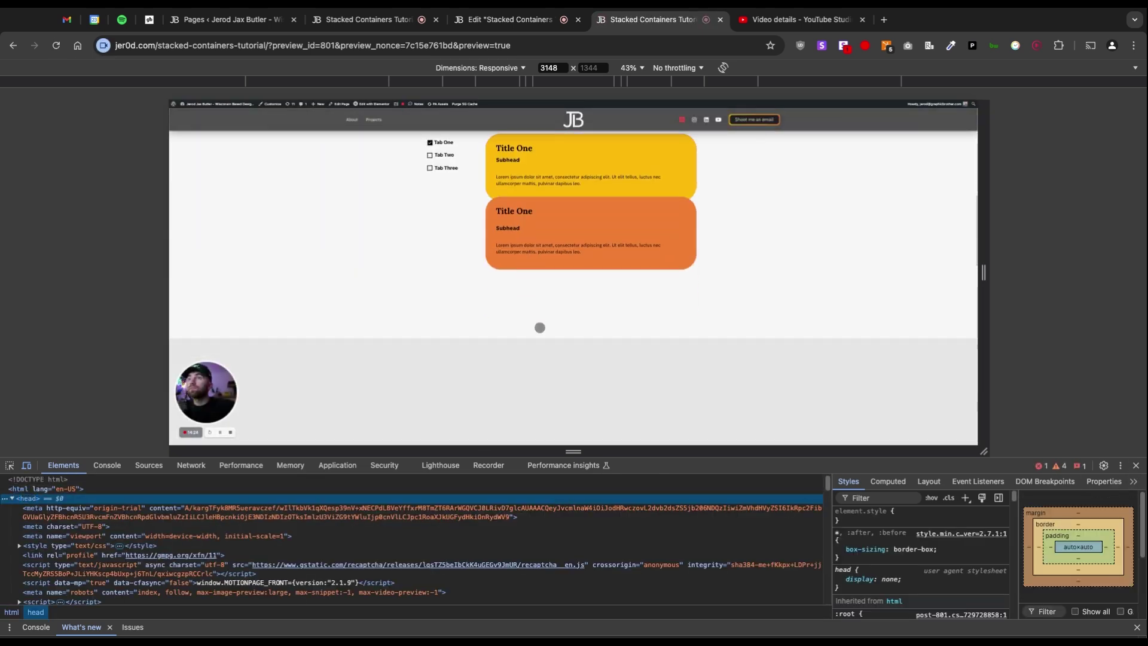
scroll(538, 323, up, 5)
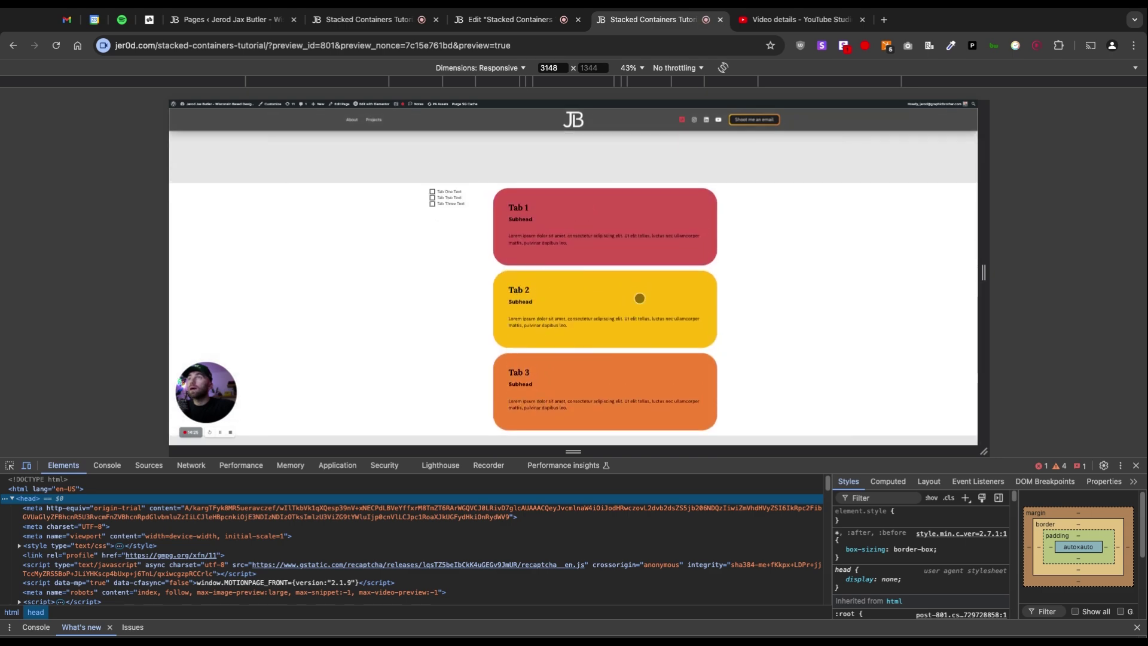
key(ctrl+shift+c)
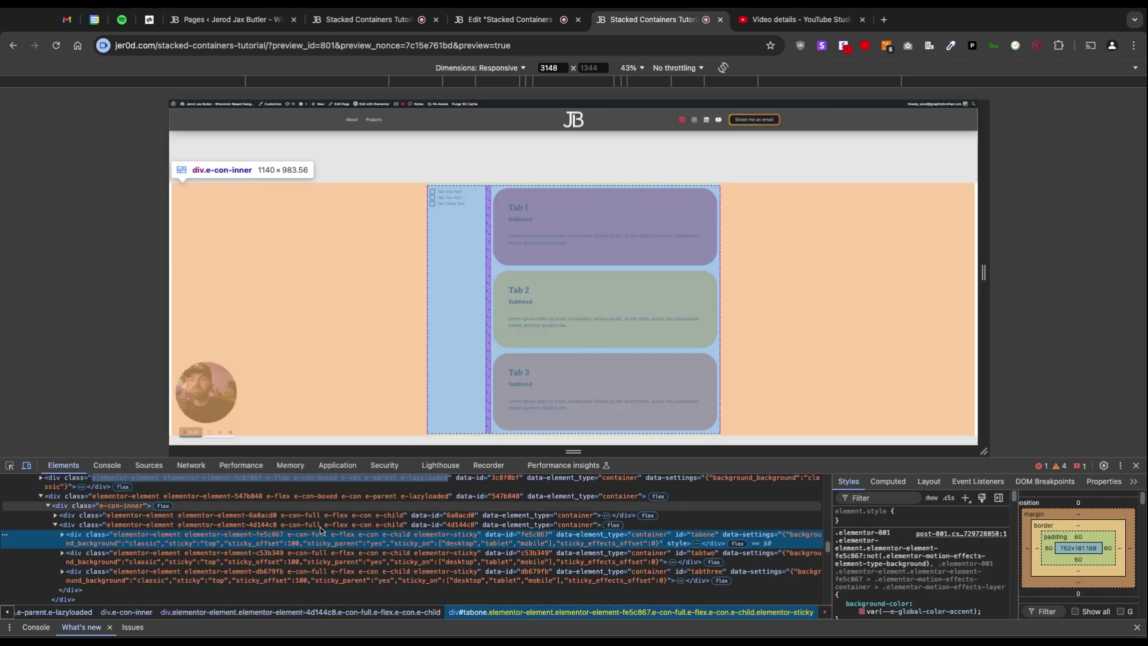
click(497, 257)
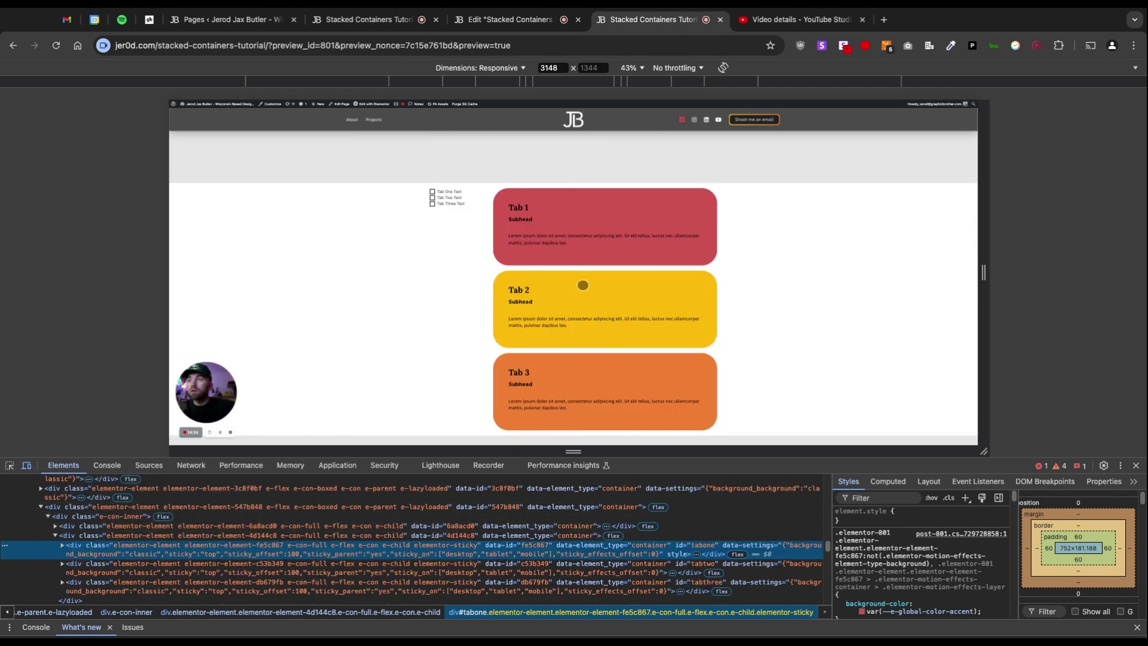
Step: Bring the Tab 1 card into its stuck position and highlight the elementor-sticky--active class in its container's markup
scroll(737, 321, down, 3)
scroll(735, 320, down, 1)
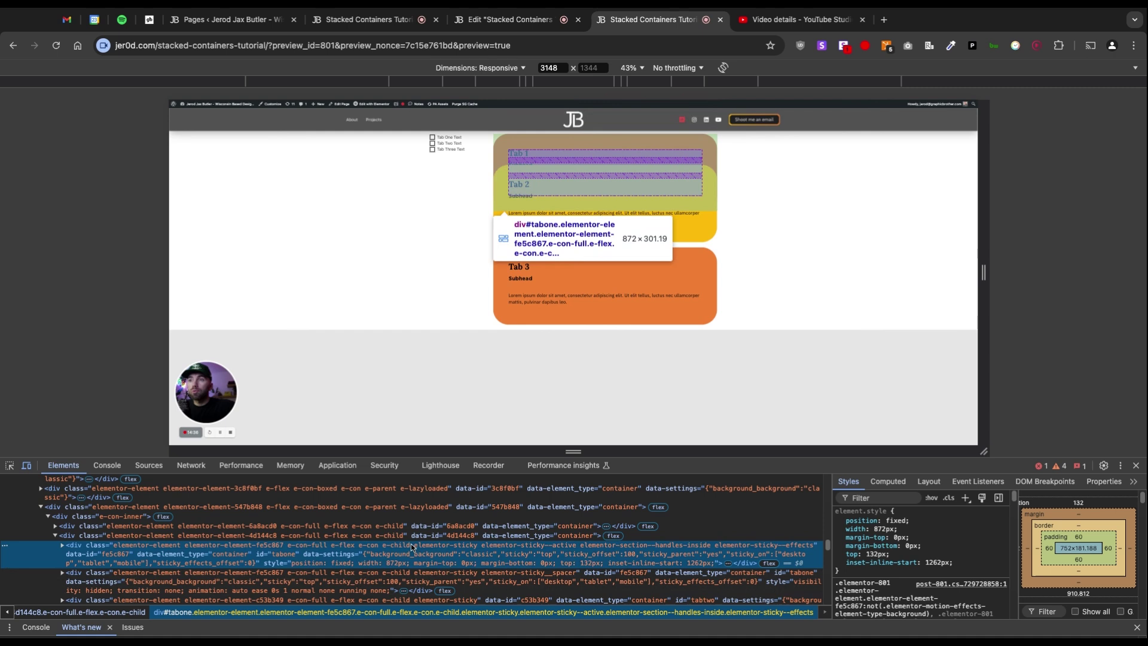
key(Right)
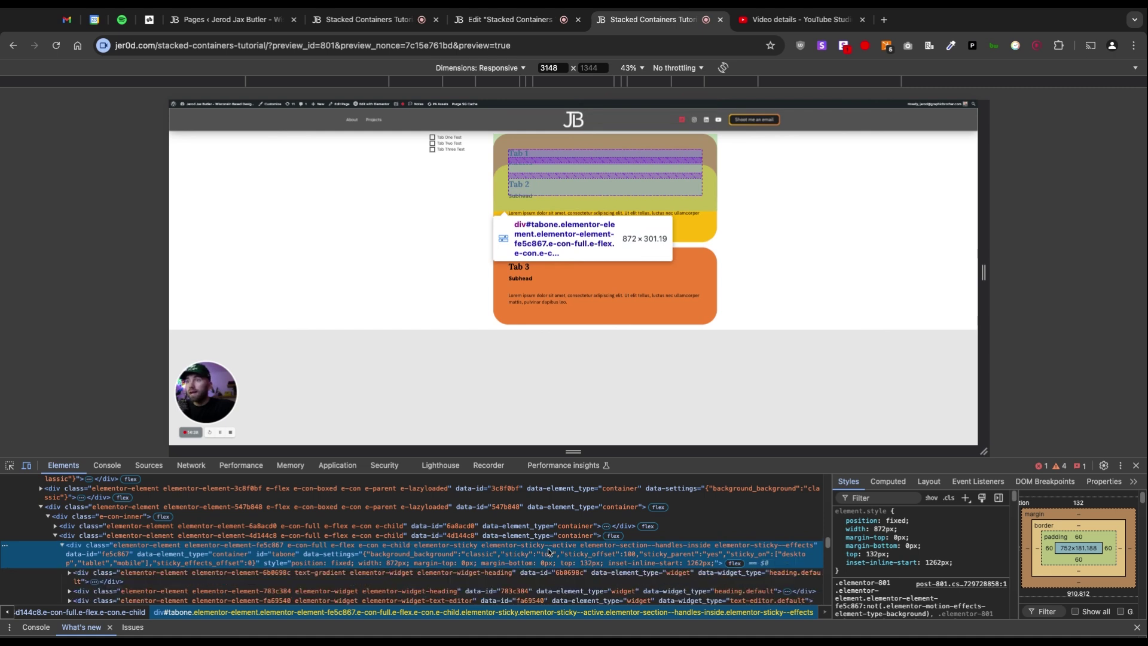
double_click(549, 550)
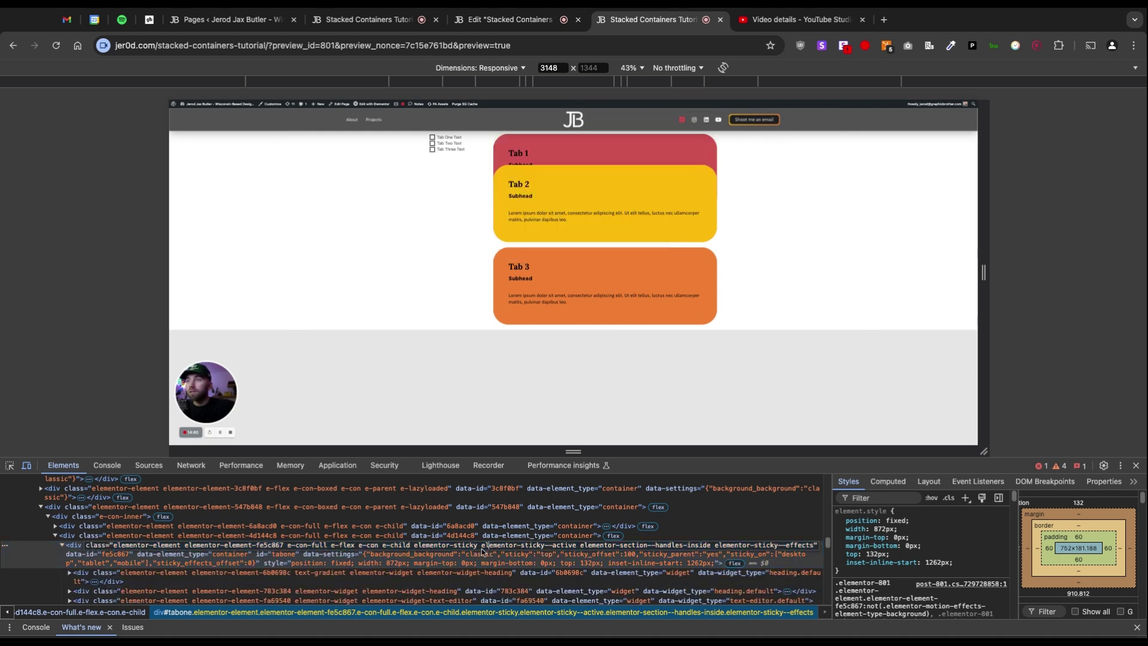
double_click(483, 551)
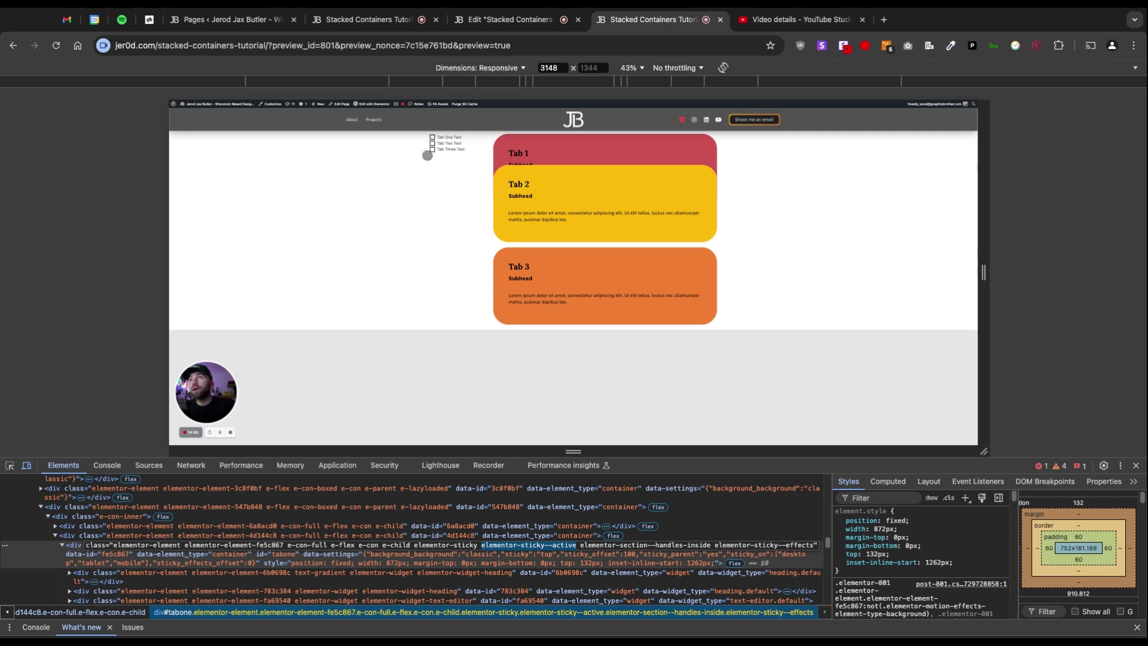
Step: Close the developer tools on the preview and switch back to the Elementor editor
click(1136, 465)
scroll(297, 330, up, 3)
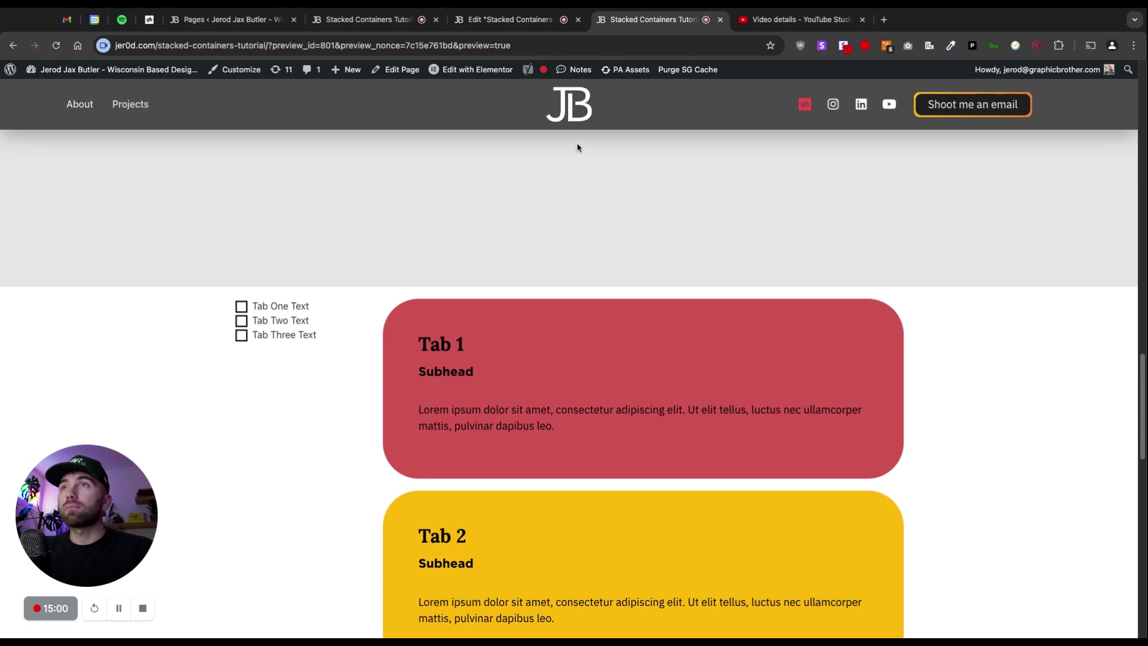
click(497, 20)
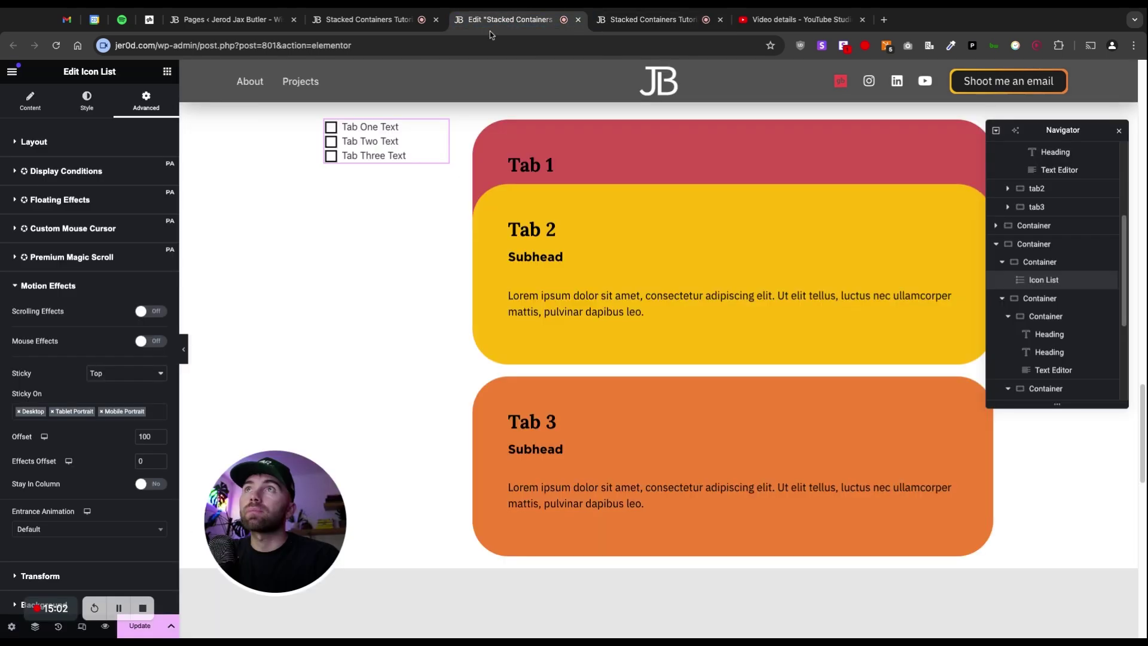
Step: Copy the HTML widget above the finished example's Tab One list and paste it below the new section's icon list
scroll(365, 378, up, 5)
scroll(376, 392, down, 5)
scroll(377, 386, up, 4)
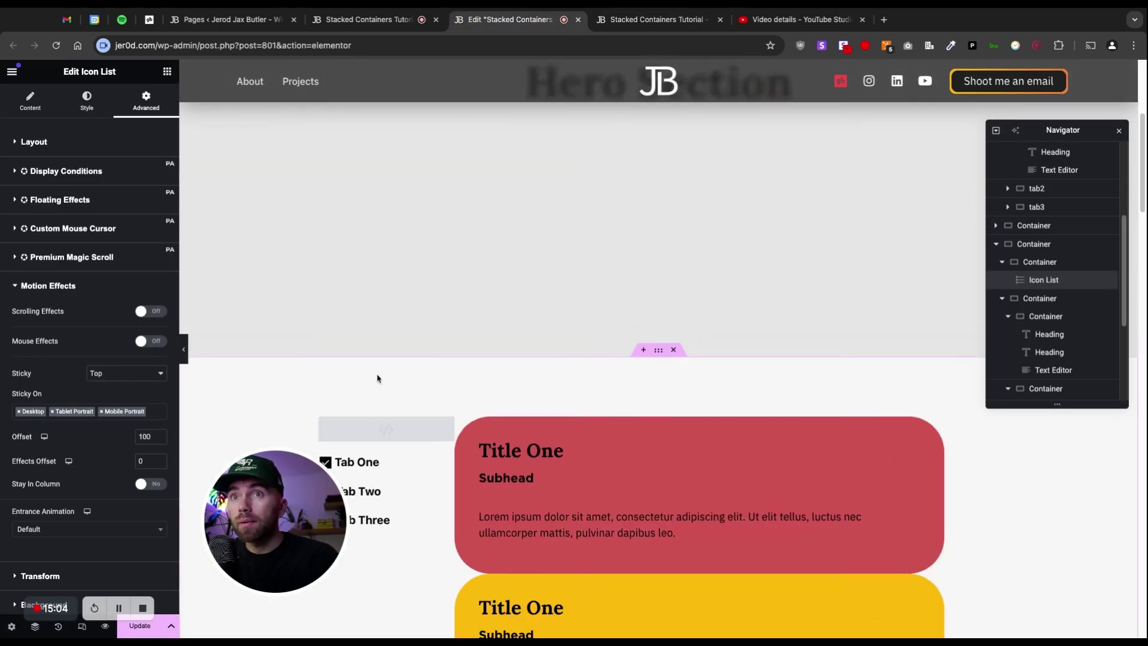
right_click(402, 428)
click(448, 333)
scroll(428, 339, down, 10)
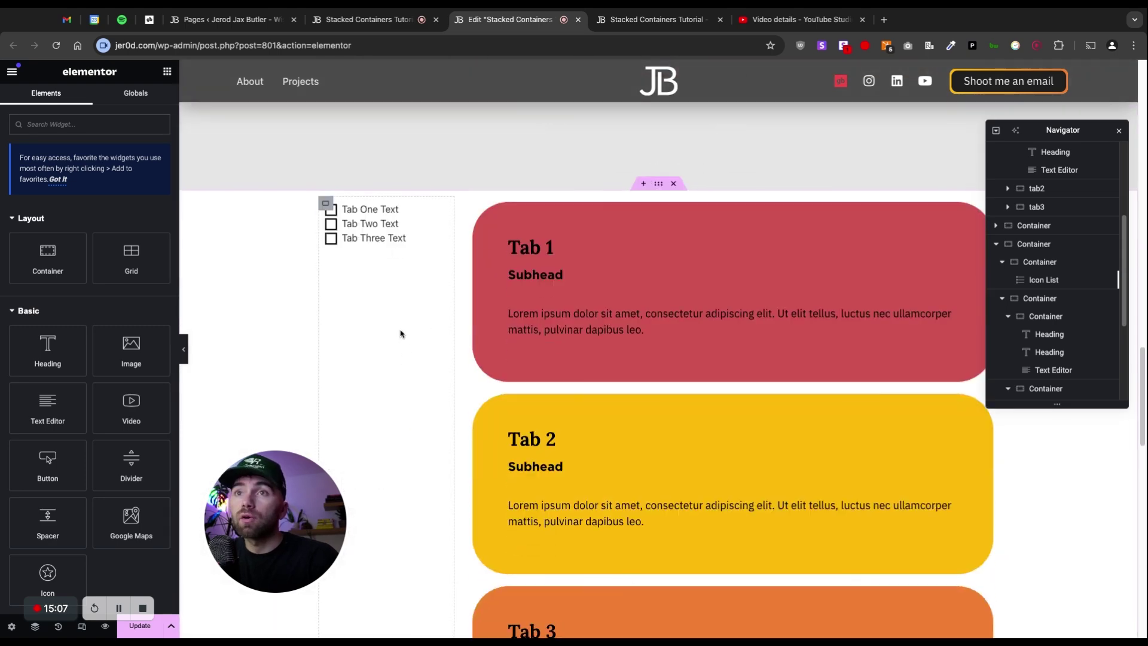
right_click(400, 334)
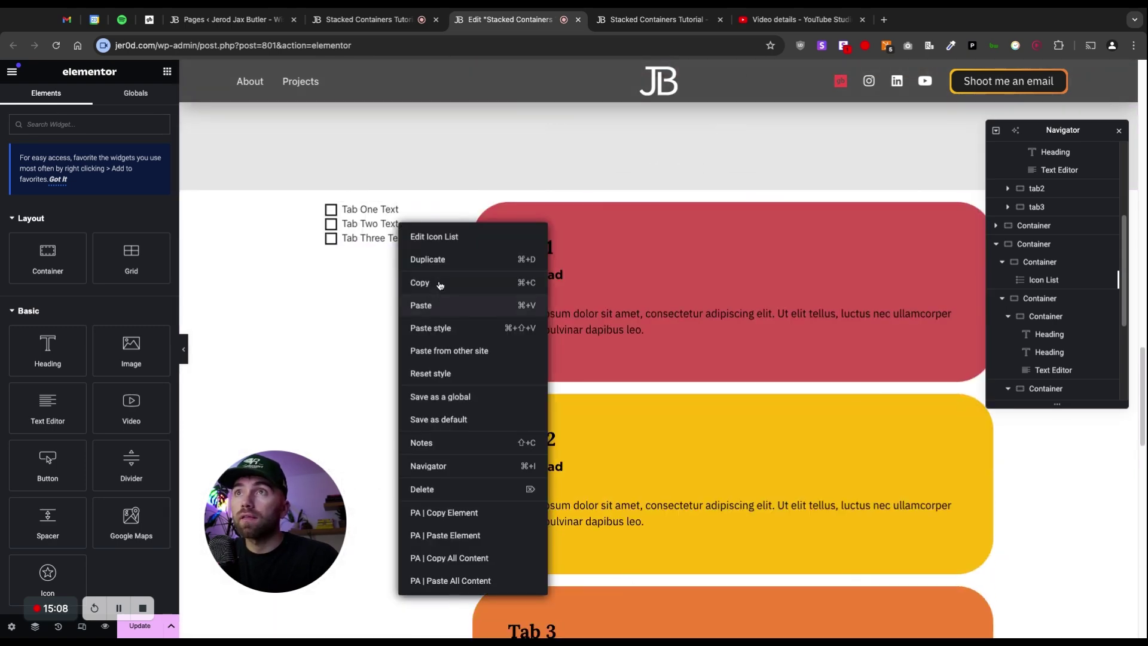
click(437, 305)
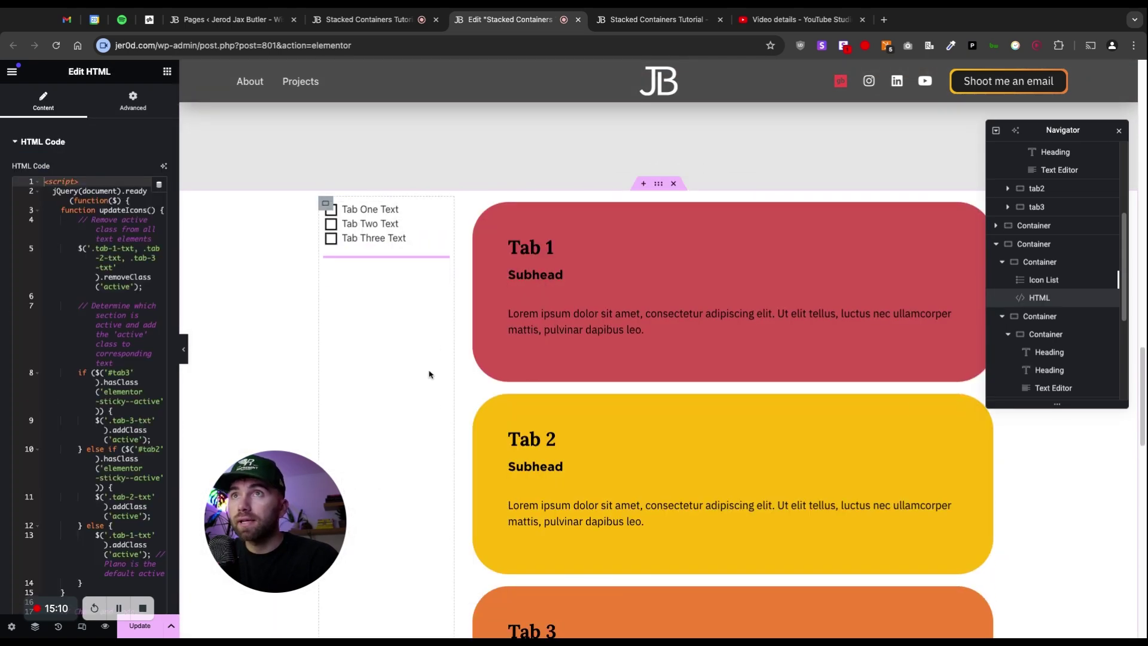
Step: In the new icon list's custom CSS, rename the first active-state selector's class to .tab-one-txt
click(441, 207)
scroll(71, 489, down, 6)
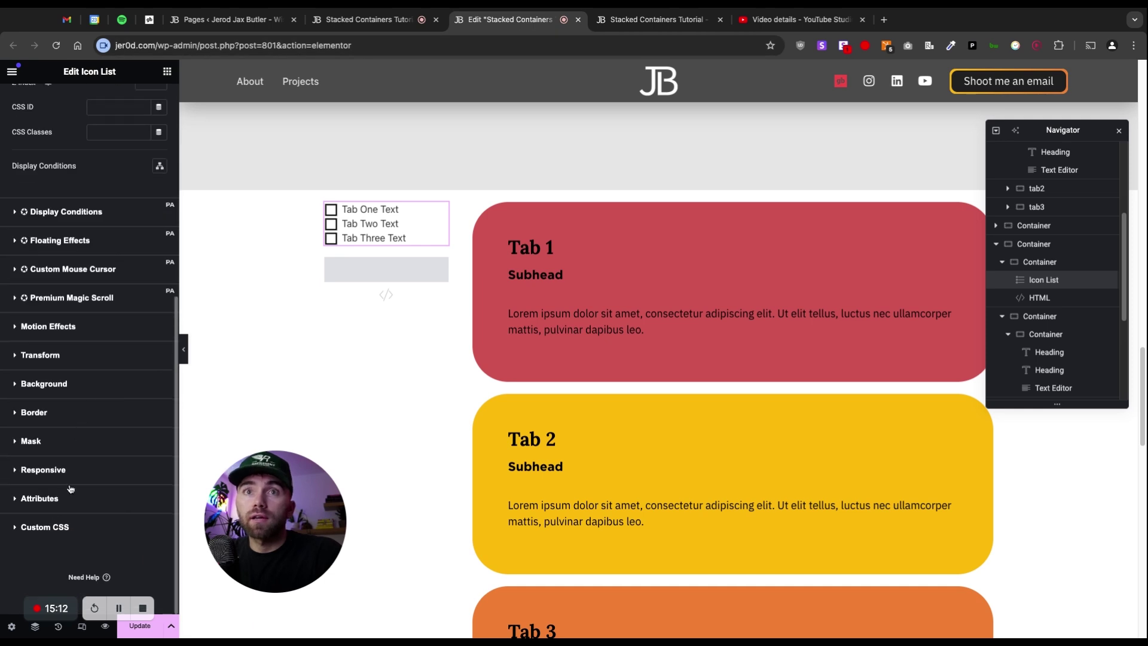
click(60, 526)
click(101, 323)
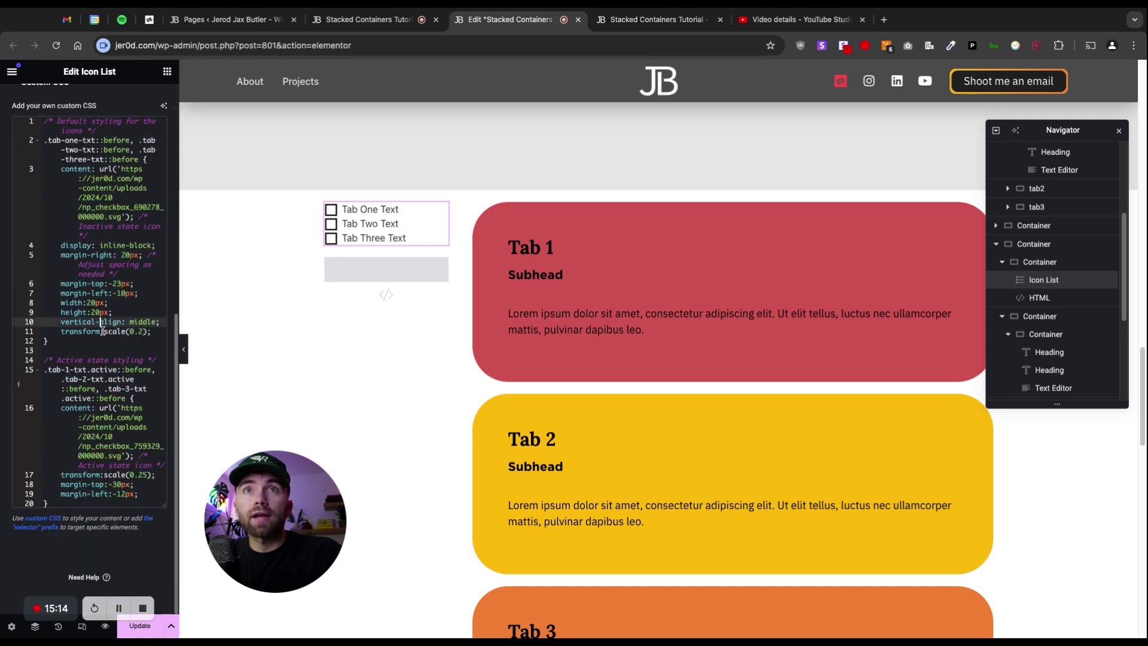
click(71, 369)
key(BackSpace)
text(one)
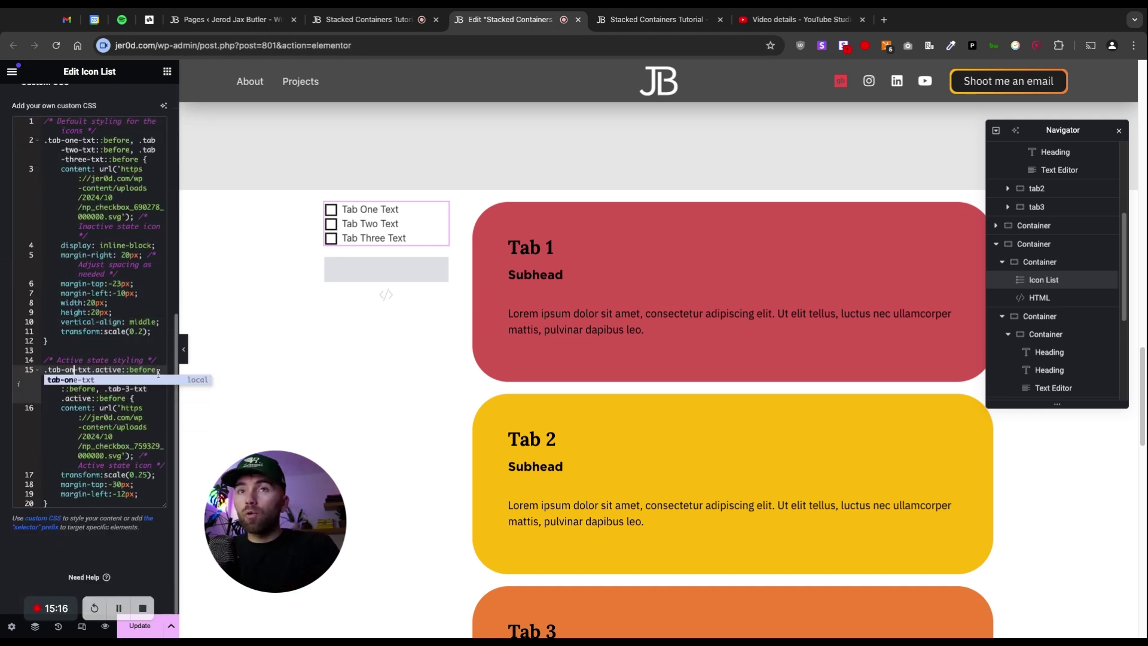
Step: Rename the second and third active-state selector classes to .tab-two-txt and .tab-three-txt
click(140, 418)
click(87, 381)
key(BackSpace)
text(two)
click(91, 427)
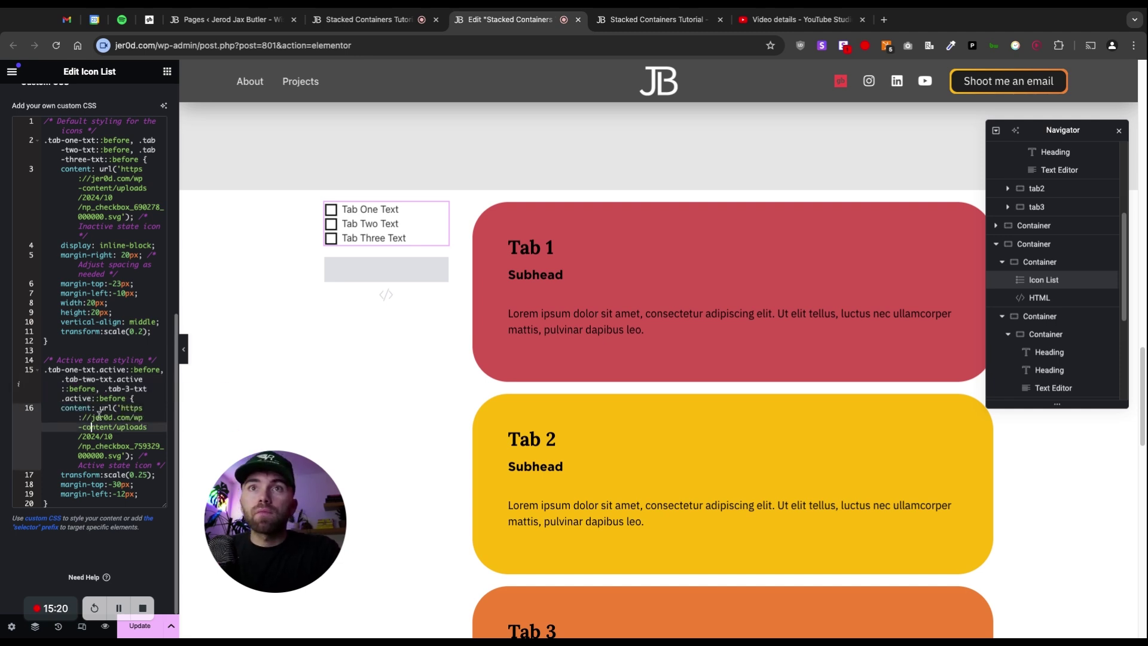
click(134, 386)
key(BackSpace)
text(three)
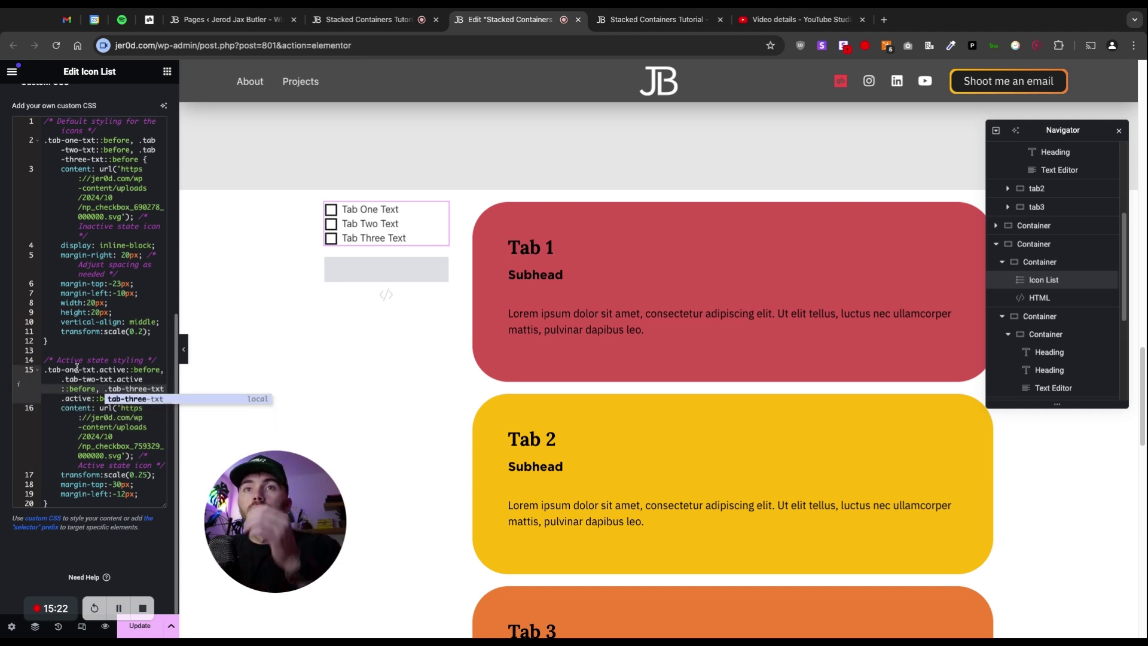
click(77, 367)
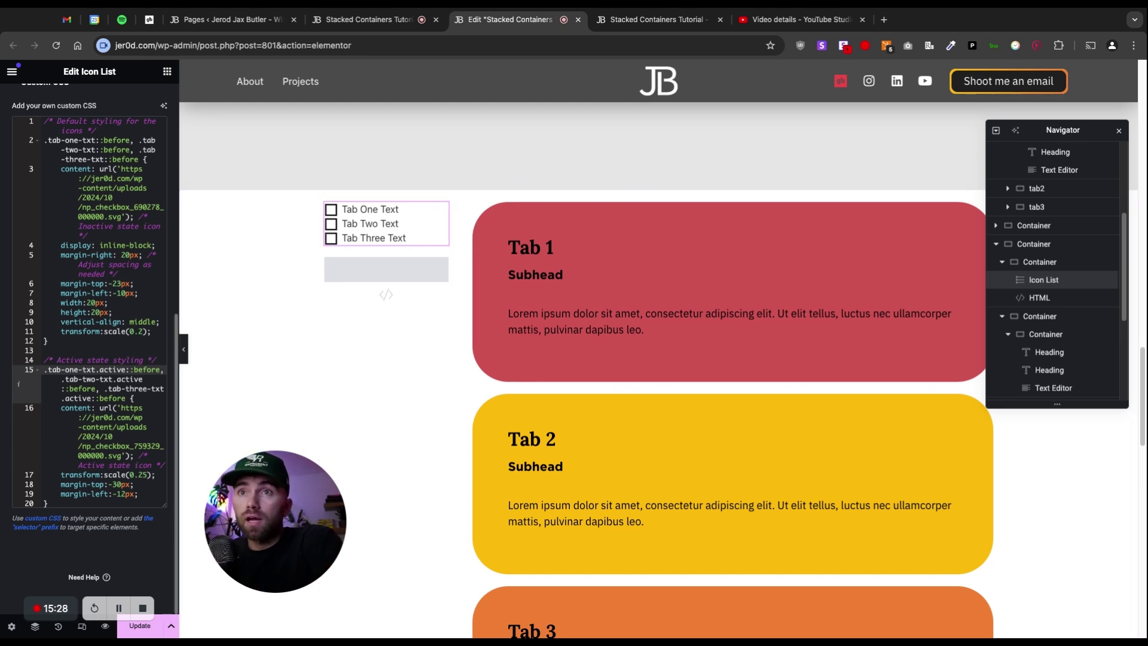
Step: Look over the pasted HTML widget's script and reopen the icon list's custom CSS
click(387, 269)
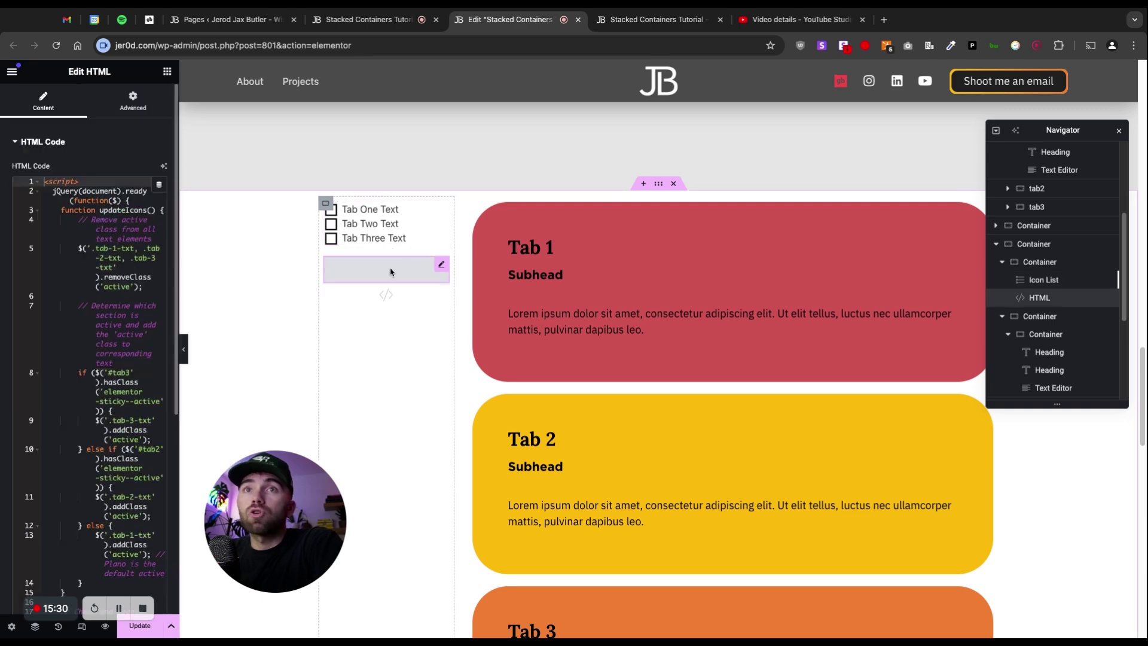
scroll(411, 297, down, 3)
scroll(431, 252, up, 3)
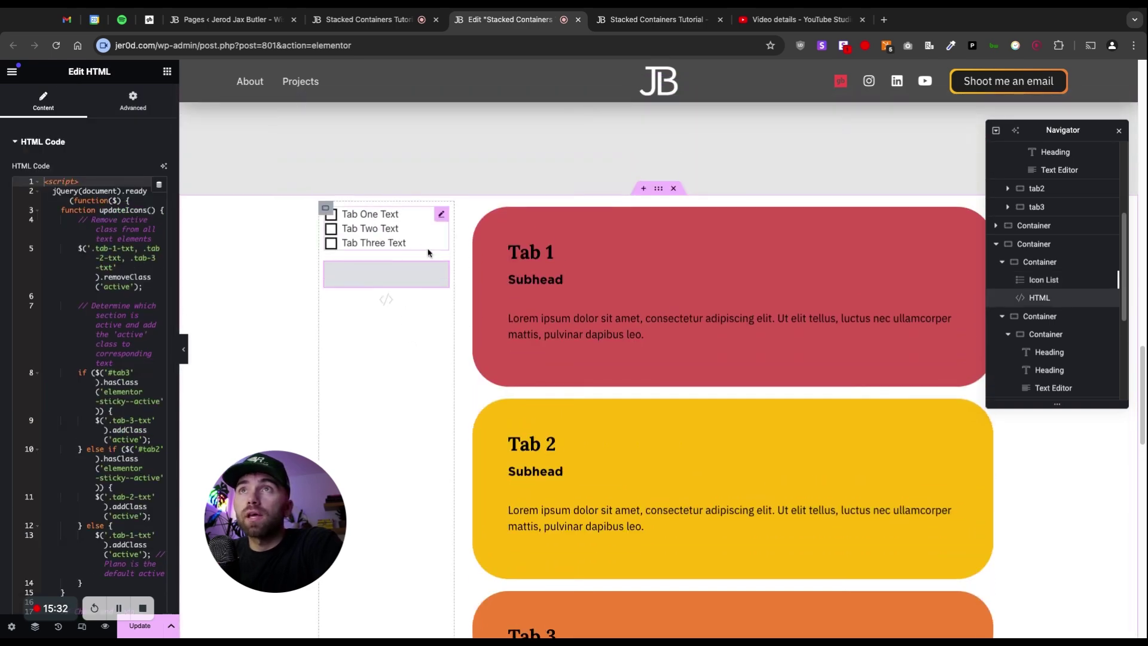
click(441, 221)
scroll(74, 538, down, 5)
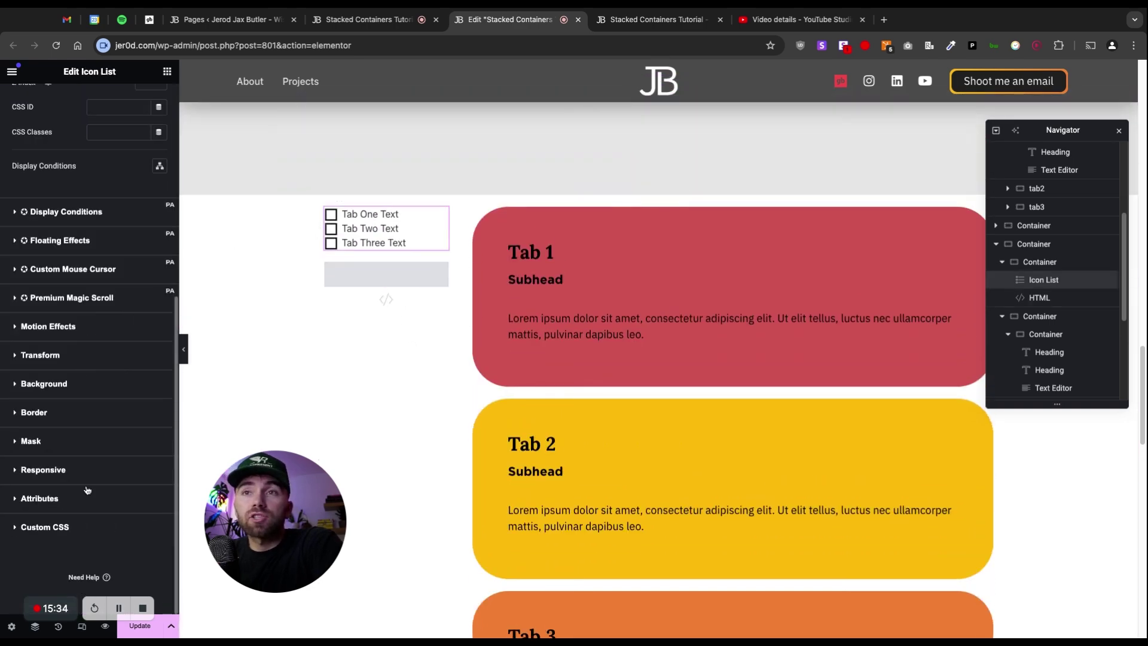
click(72, 529)
scroll(90, 509, down, 5)
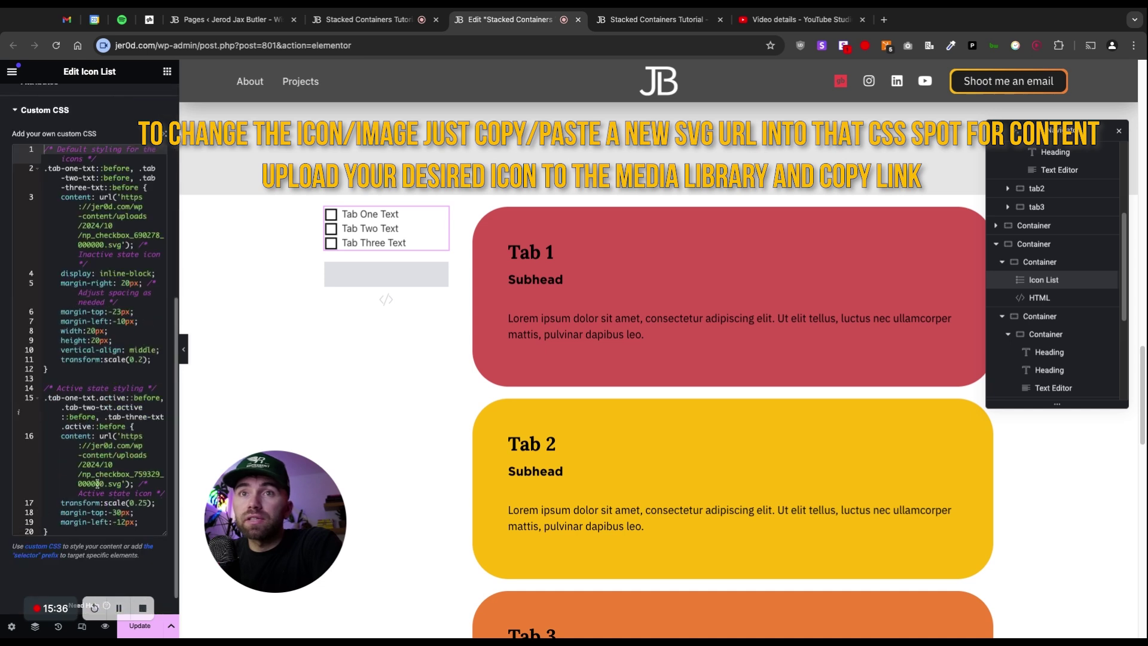
Step: Examine the active-state rule, highlighting the .tab-one-txt.active selector and the SVG URL in its content property
click(87, 407)
key(Up)
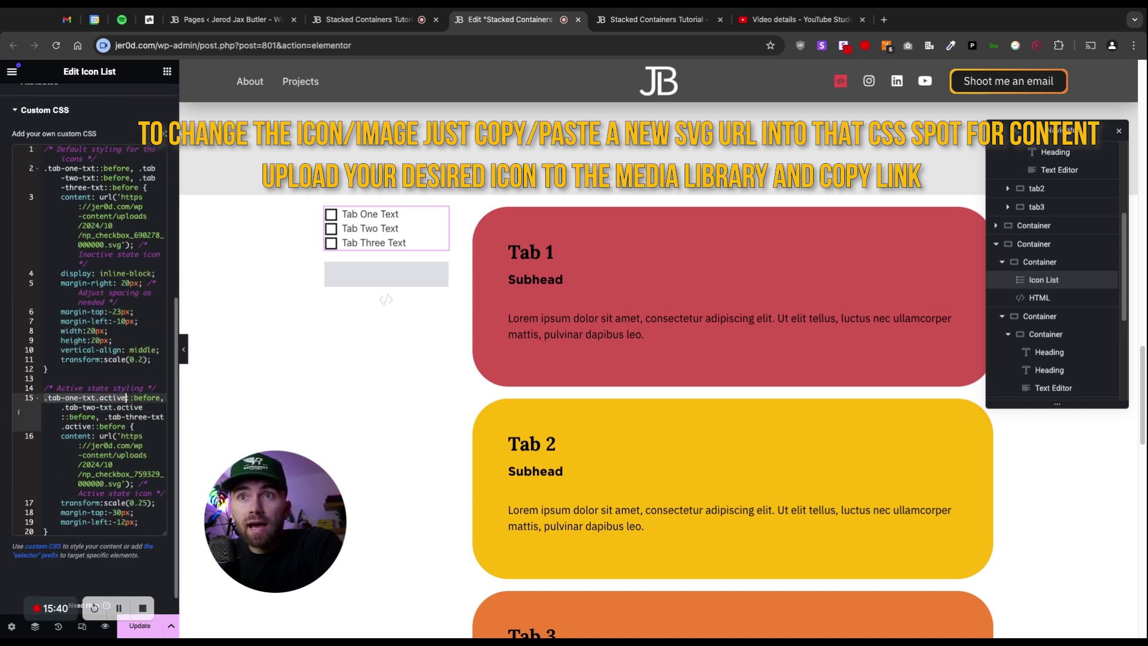
key(Left)
key(Left)
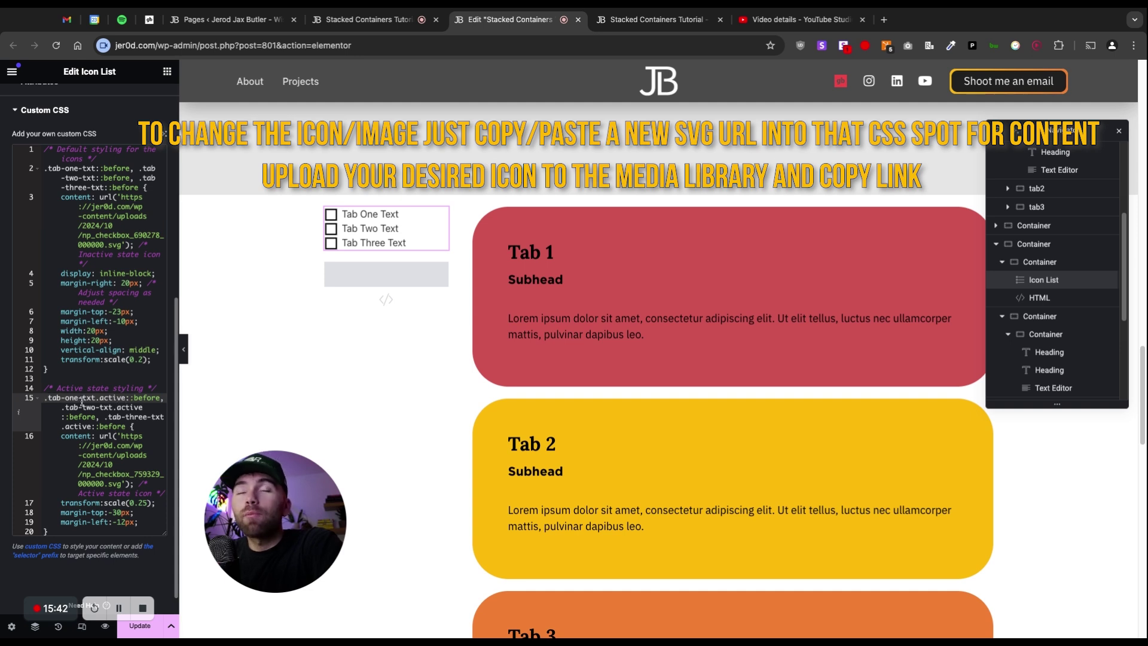
double_click(95, 398)
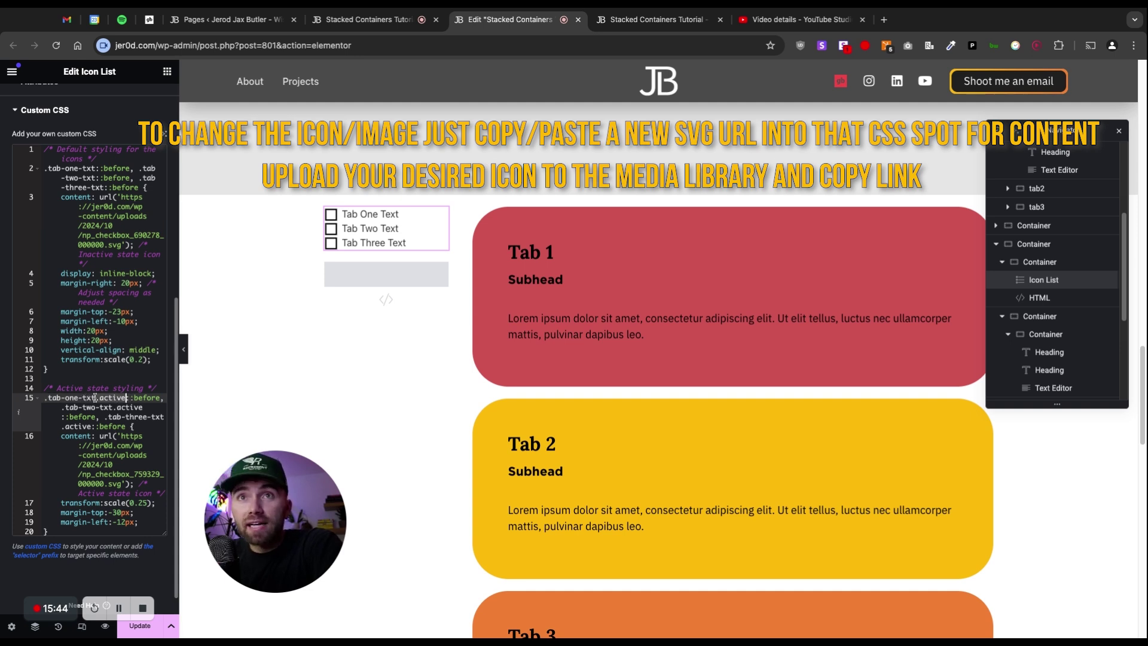
key(Right)
key(Right)
key(Right)
key(Right)
key(Right)
drag(121, 437, 122, 484)
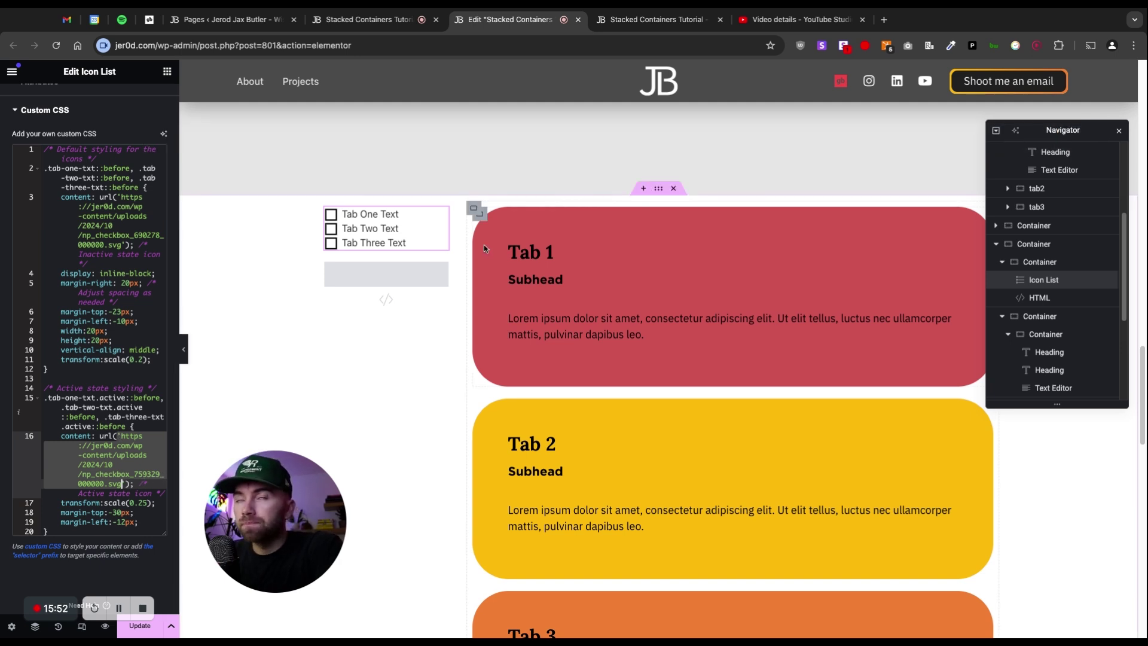
Step: In the new HTML widget's removeClass statement, rename the classes to .tab-one-txt, .tab-two-txt and .tab-three-txt
scroll(419, 299, down, 5)
scroll(418, 300, up, 5)
scroll(352, 210, down, 16)
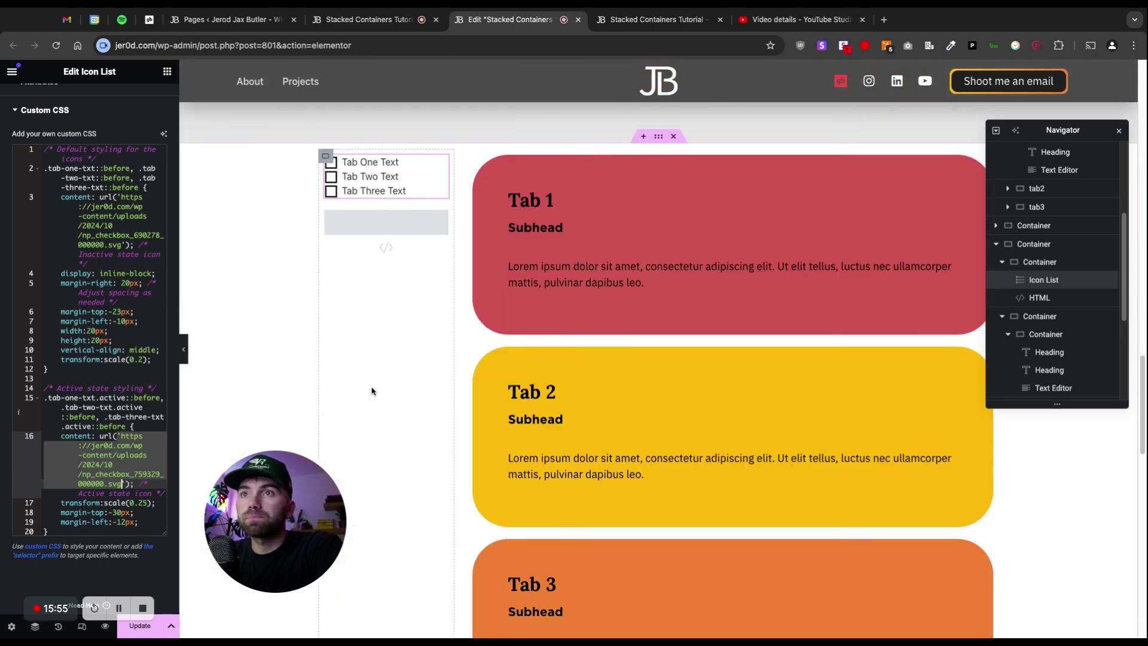
click(390, 225)
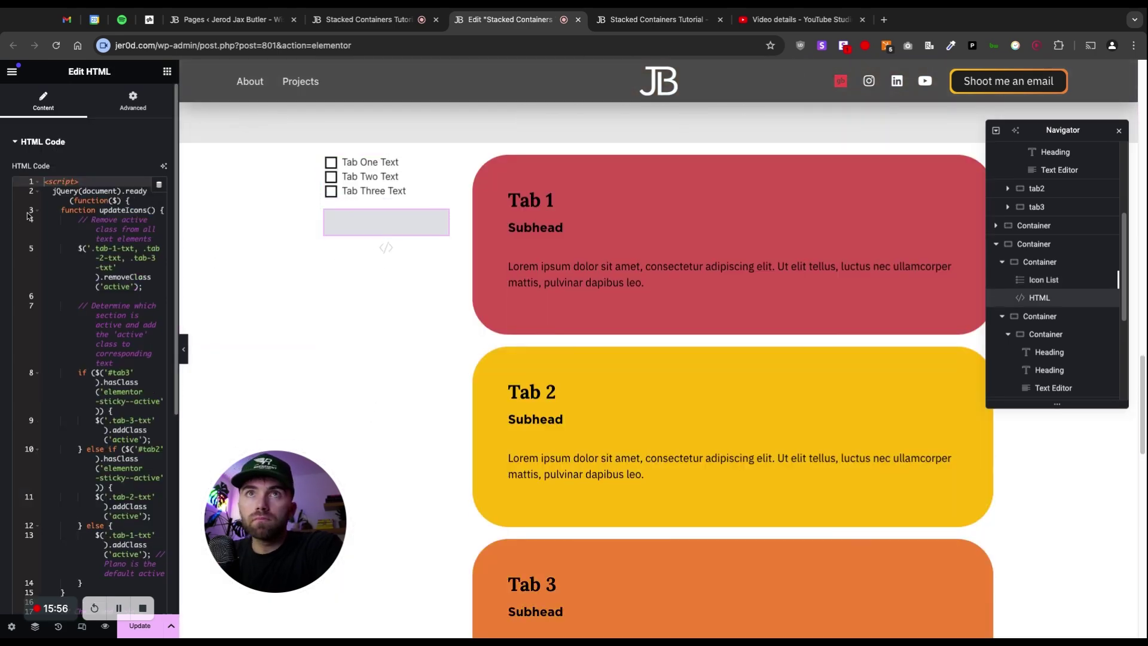
scroll(79, 239, down, 3)
scroll(108, 239, up, 3)
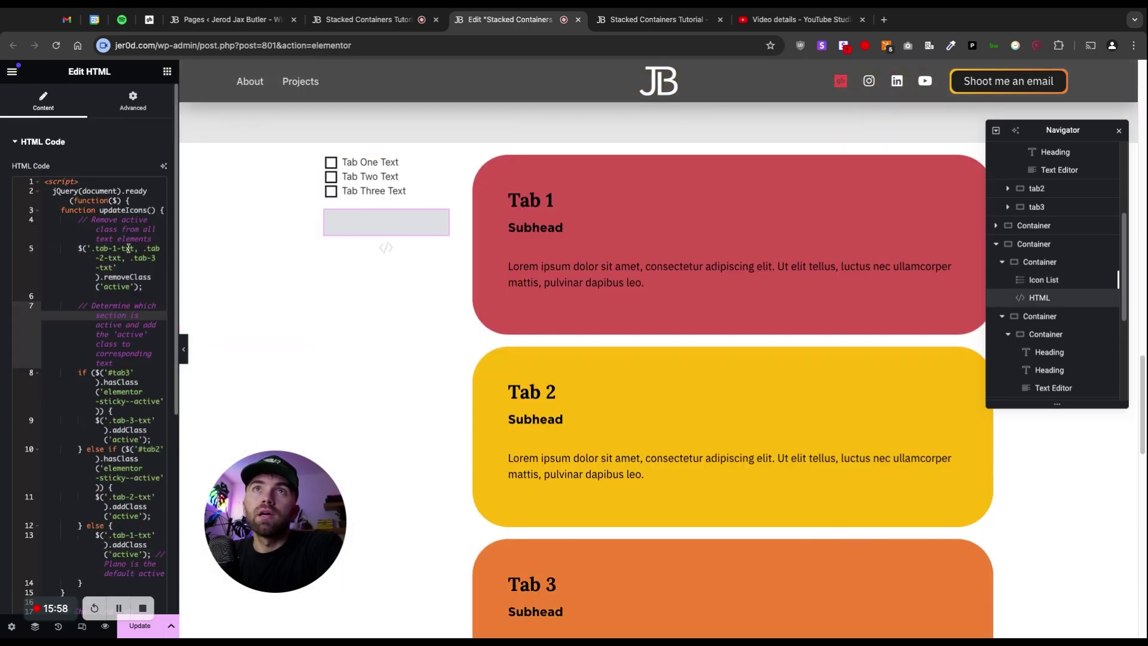
click(121, 239)
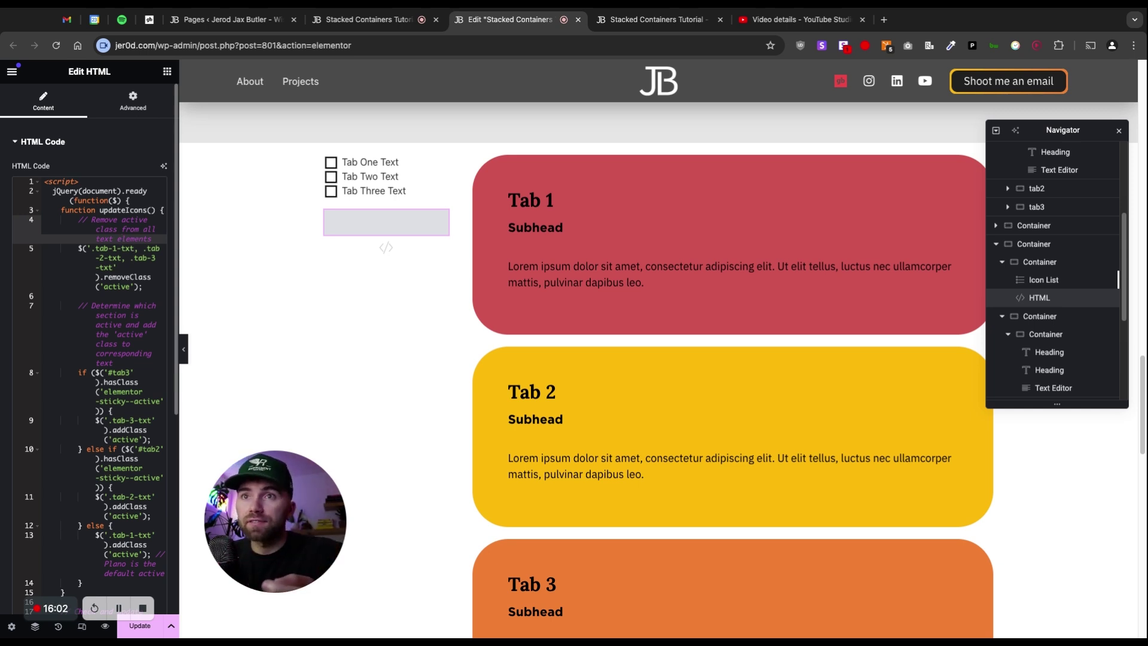
double_click(112, 249)
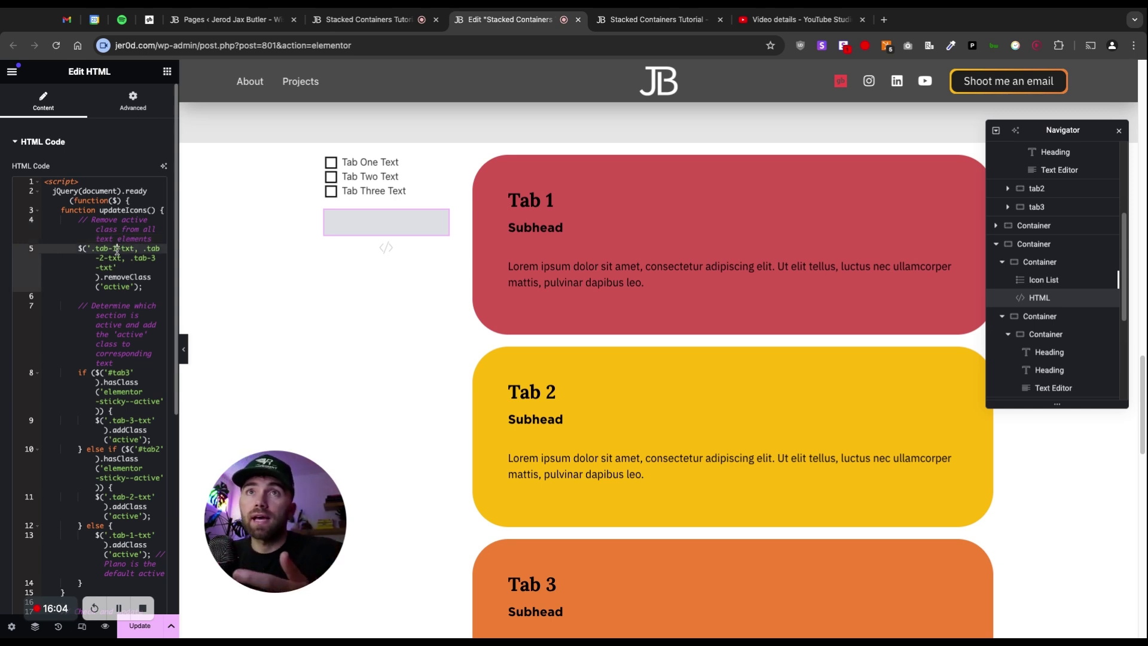
text(one)
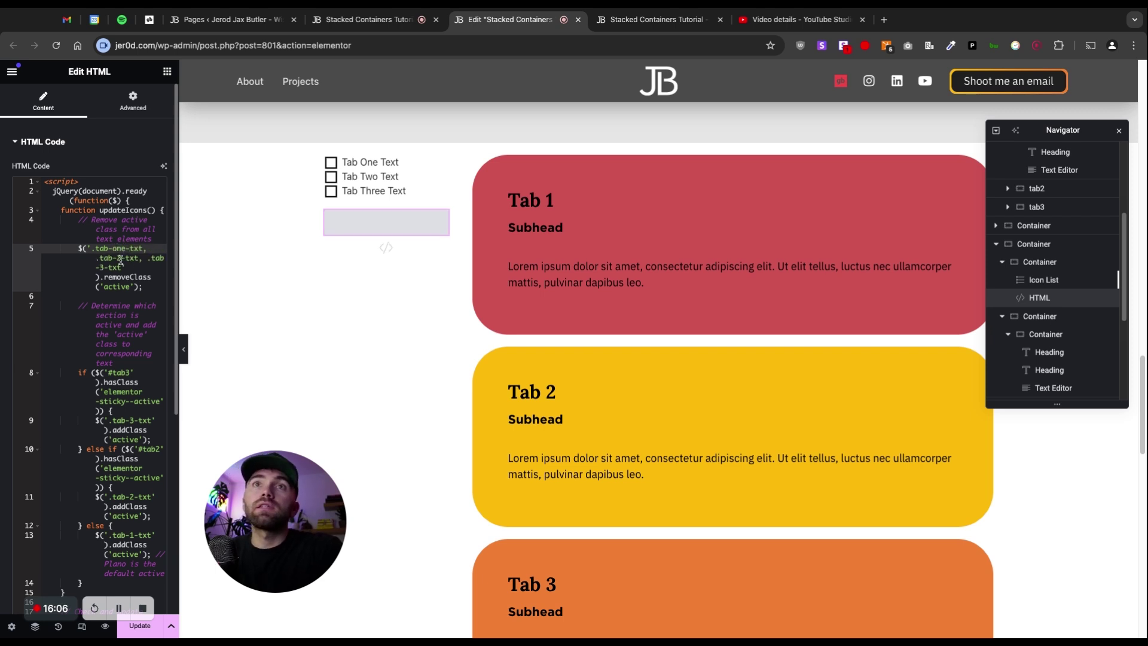
double_click(121, 259)
text(two)
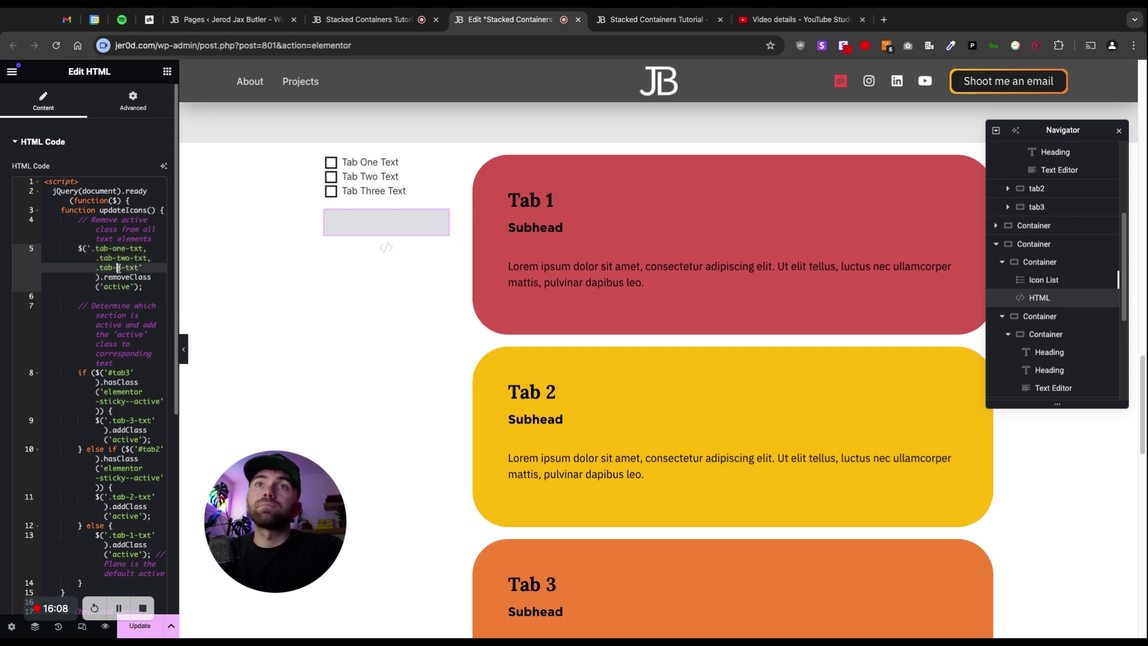
text(three)
Step: Change the container ID in the script's first if condition to #tabthree
scroll(131, 364, down, 1)
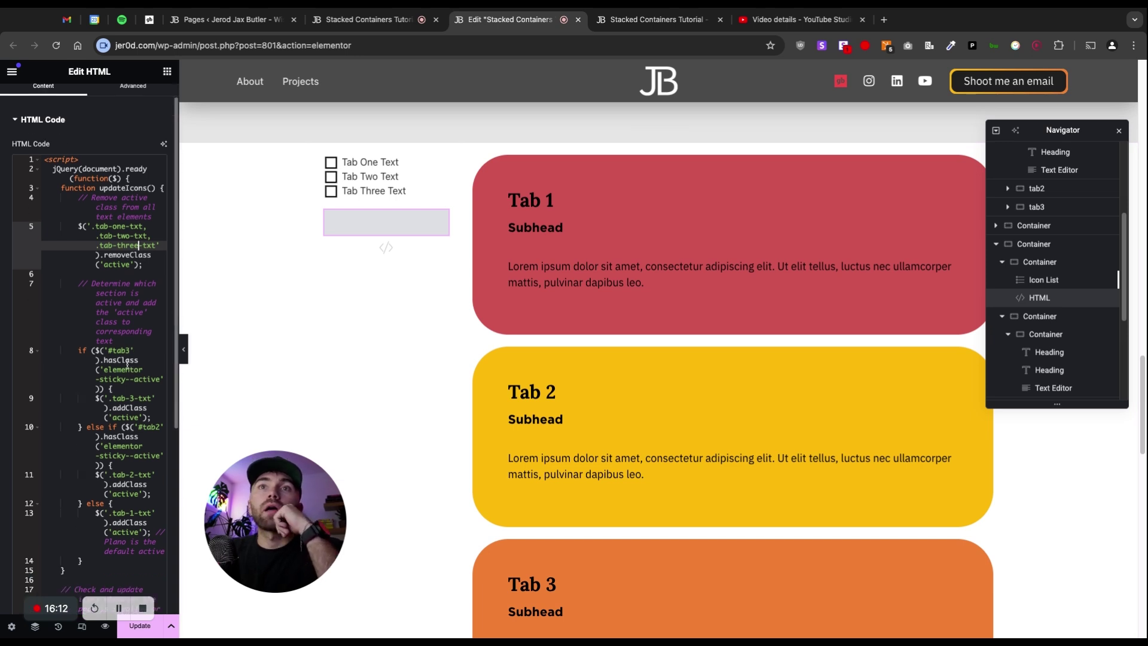
click(127, 350)
key(Delete)
text(thre)
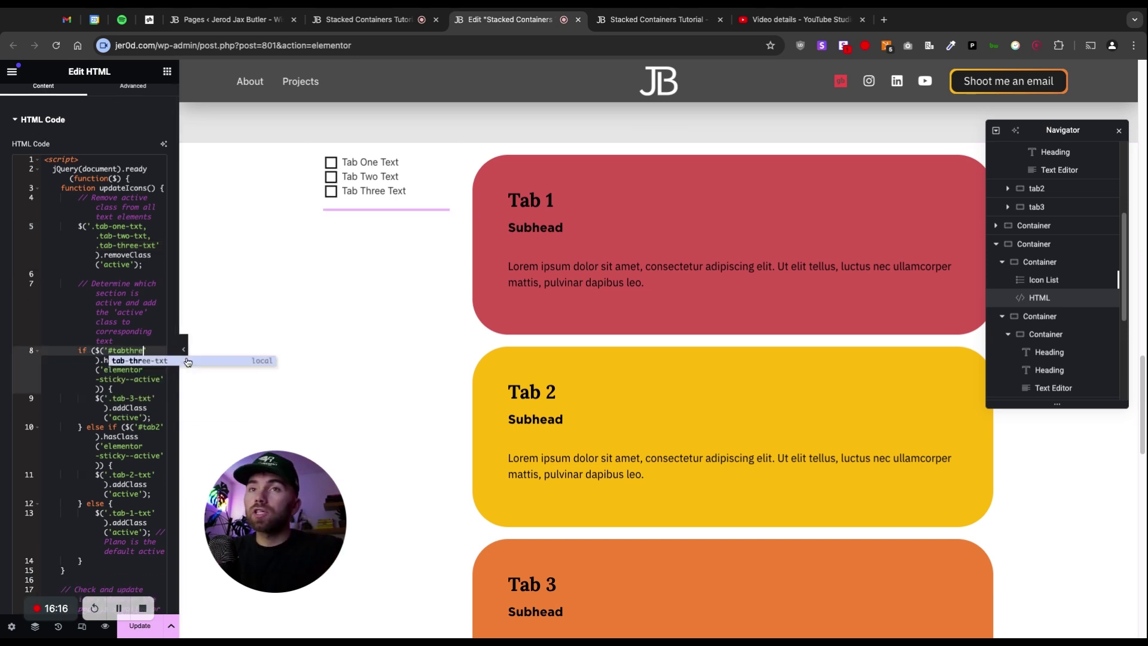
text(e)
Step: Change that condition's addClass target to .tab-three-txt and check the Tab Three item past the stacked cards on the canvas
click(93, 406)
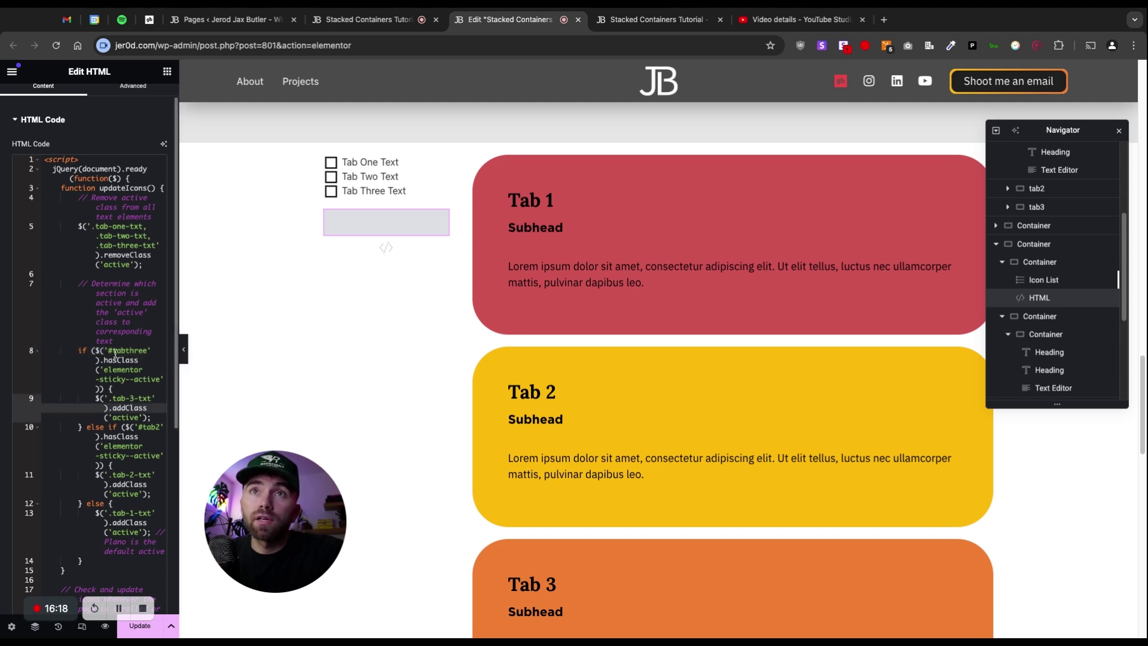
click(117, 360)
click(122, 371)
click(127, 380)
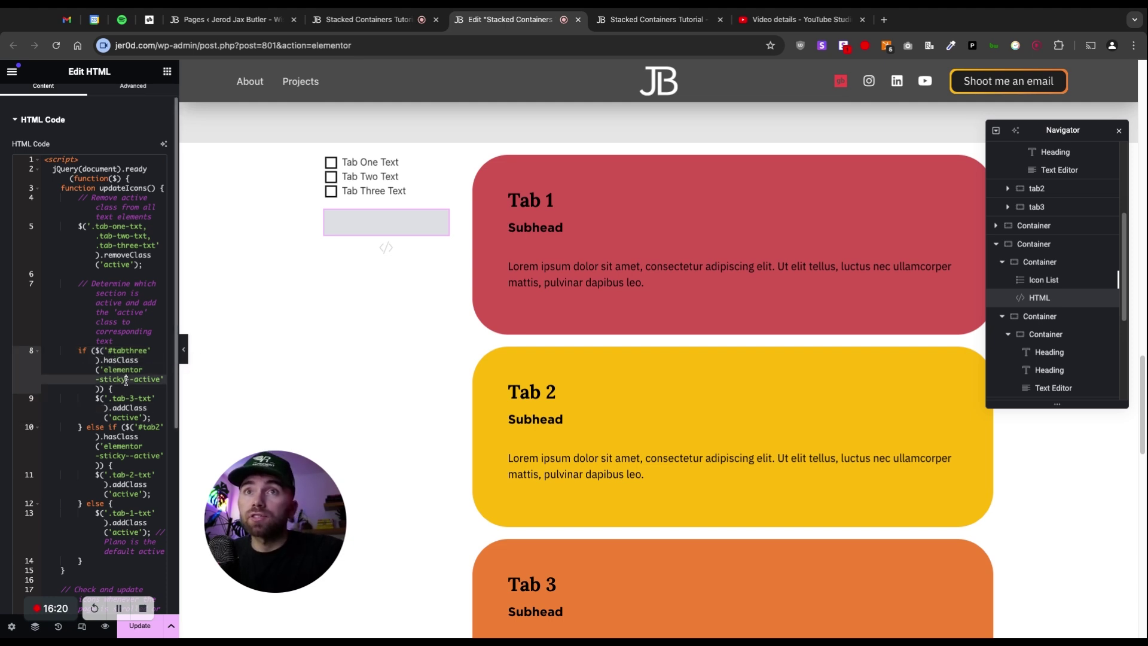
click(134, 399)
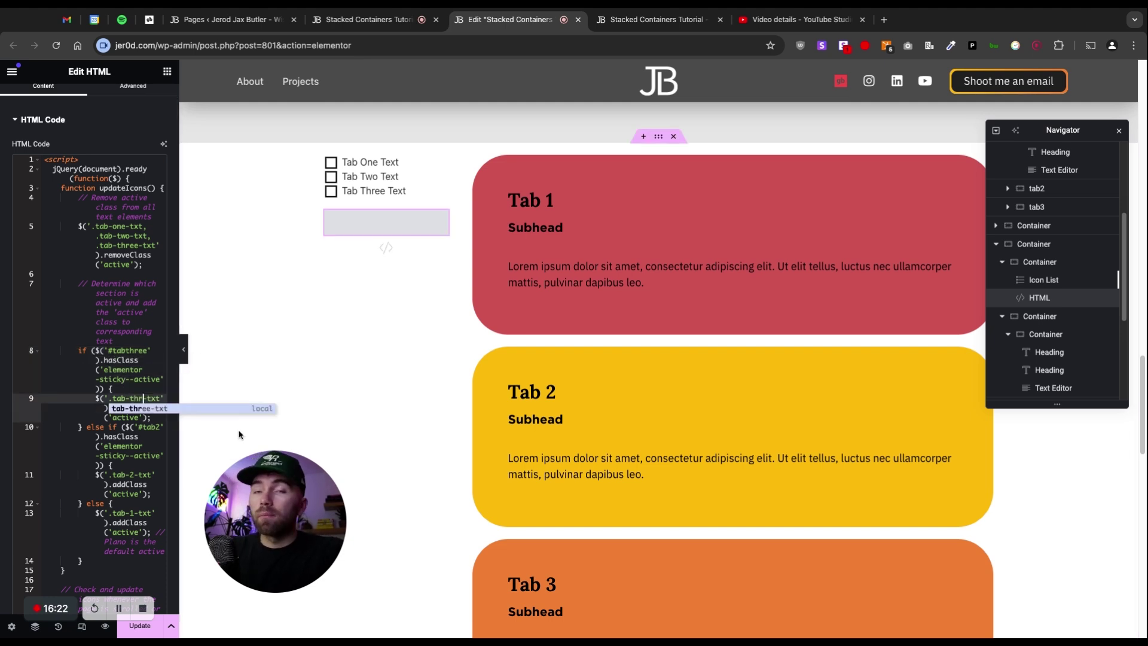
key(BackSpace)
text(three)
key(Up)
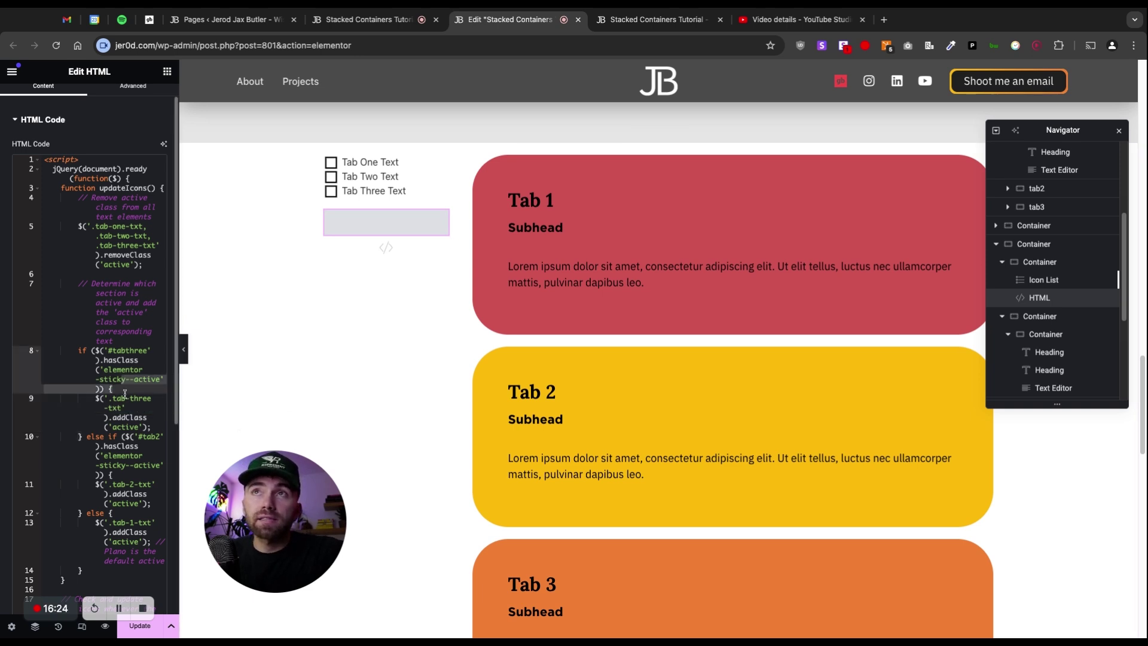
click(126, 427)
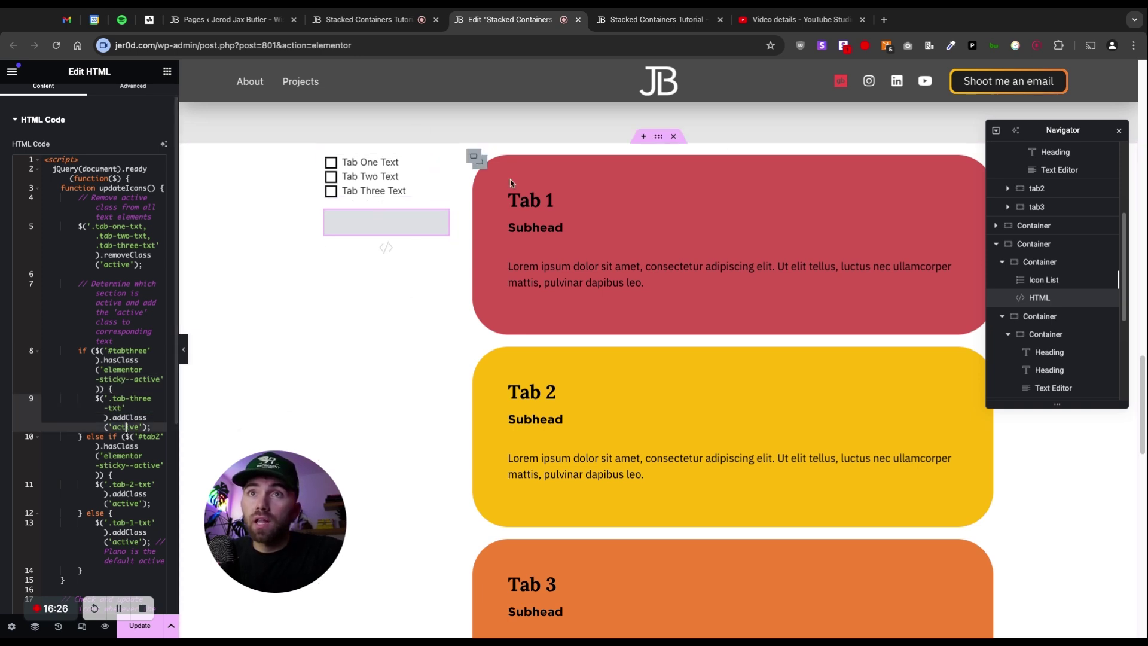
scroll(494, 220, down, 10)
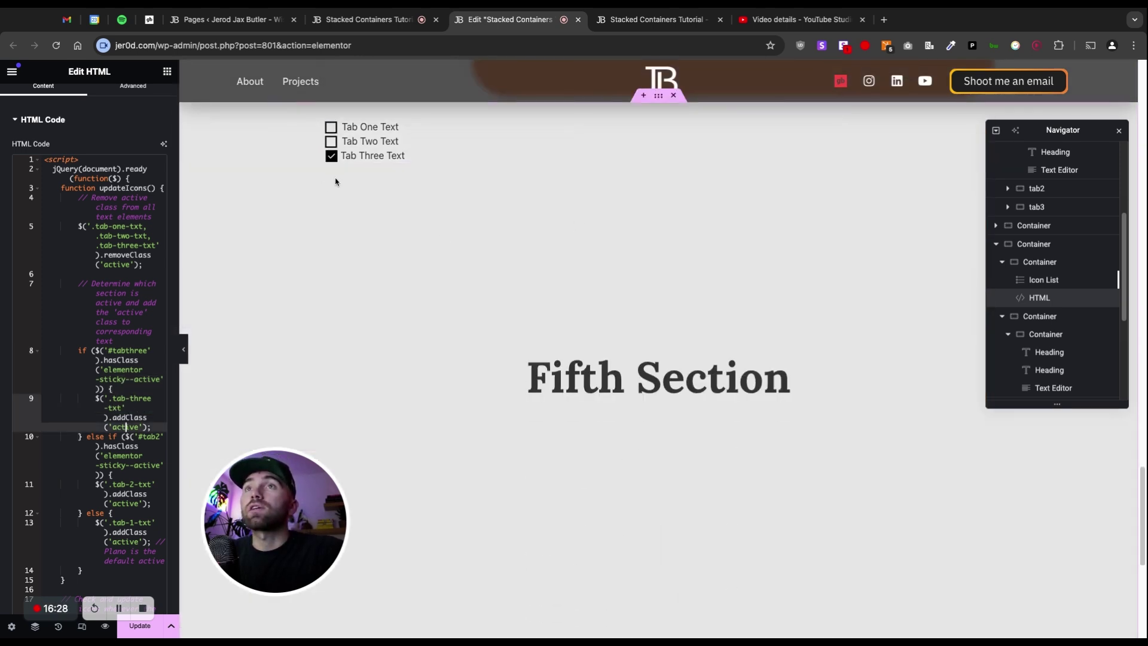
Step: Turn on Stay In Column in the icon list's sticky motion effects and check its position beside the stacked cards
click(345, 157)
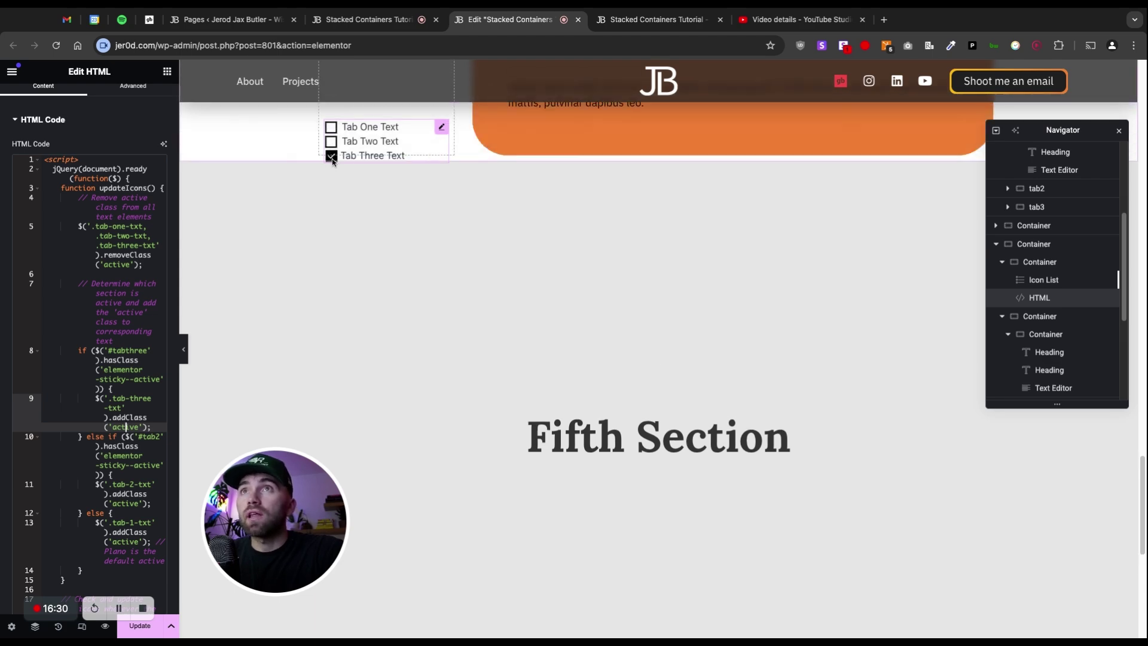
scroll(359, 389, up, 5)
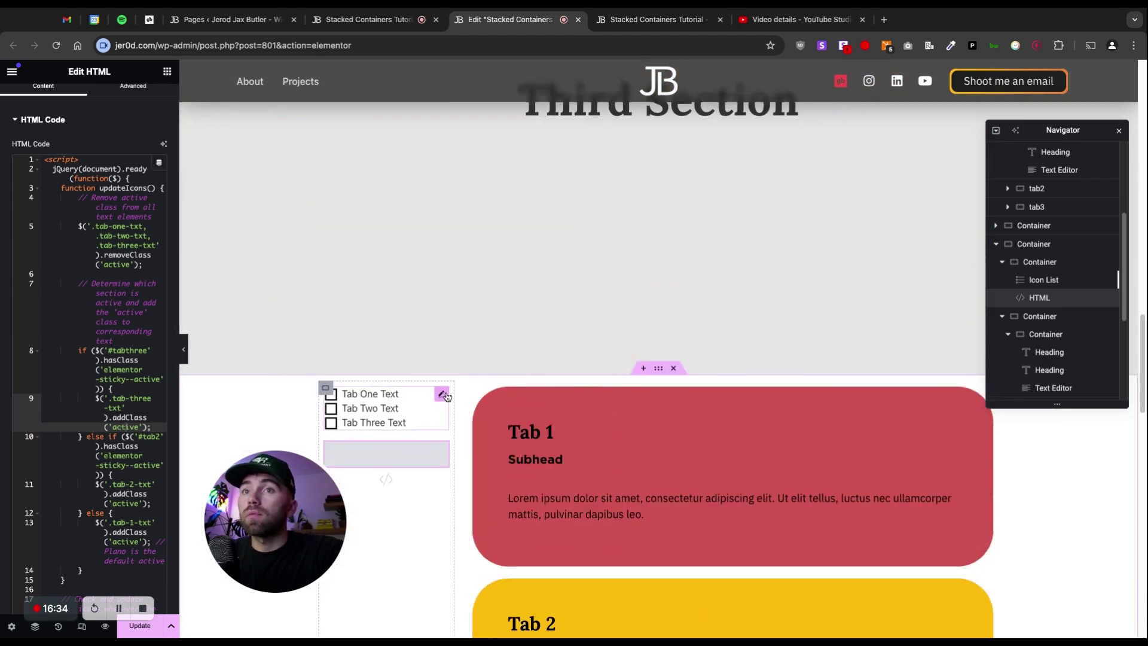
click(445, 398)
scroll(45, 482, down, 3)
click(91, 563)
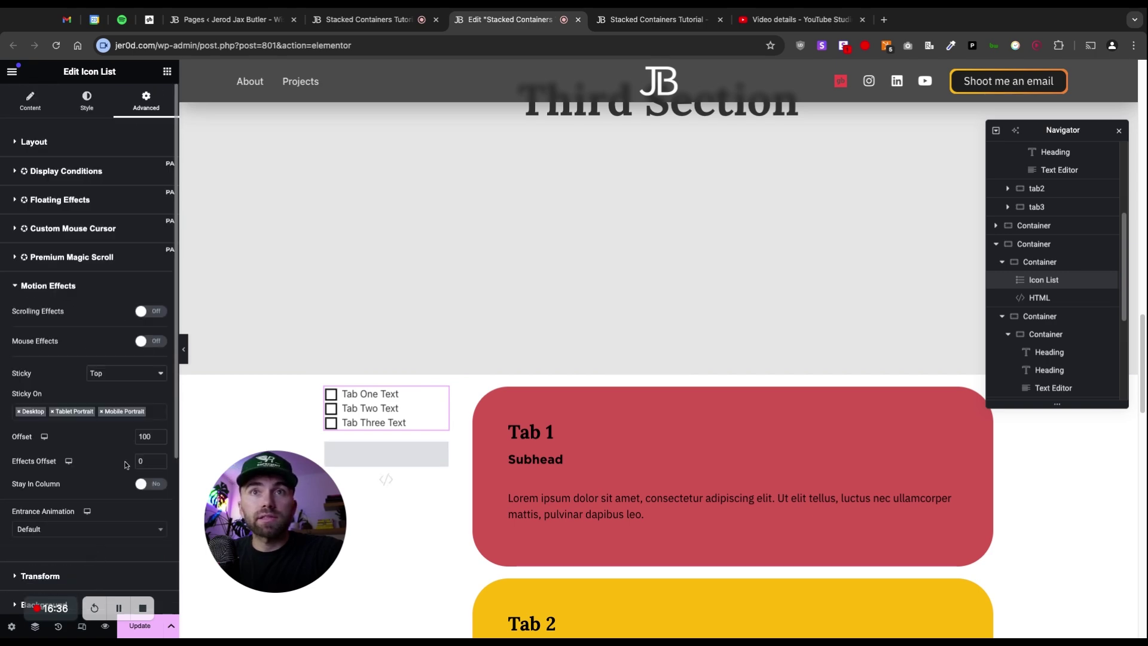
scroll(371, 358, down, 10)
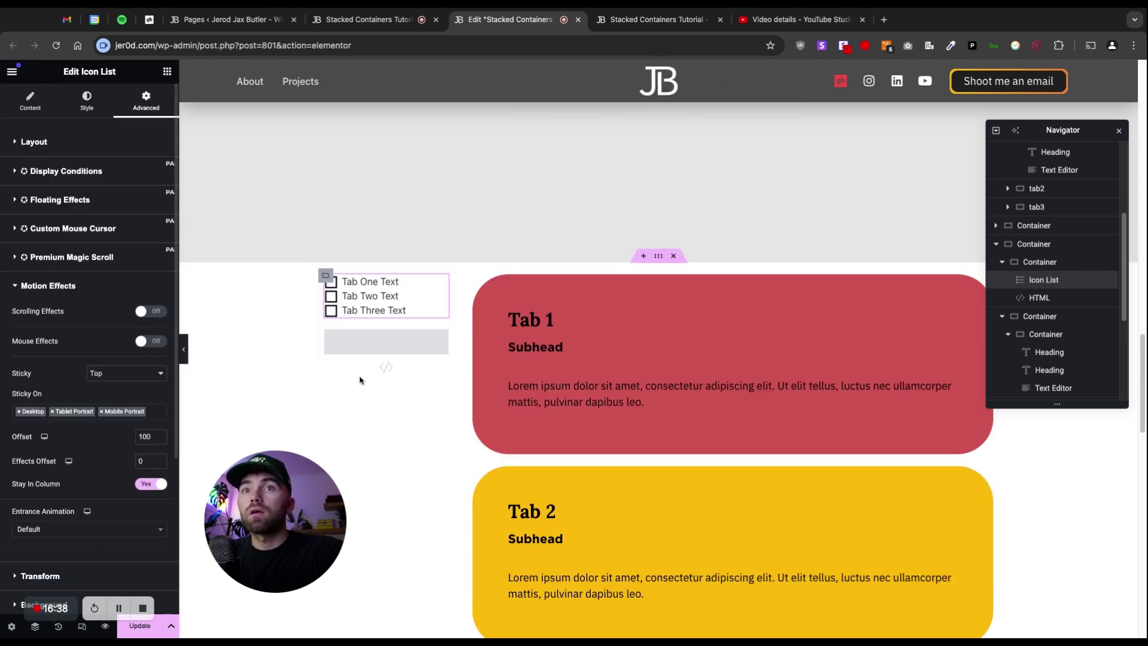
scroll(401, 317, up, 5)
scroll(421, 359, up, 6)
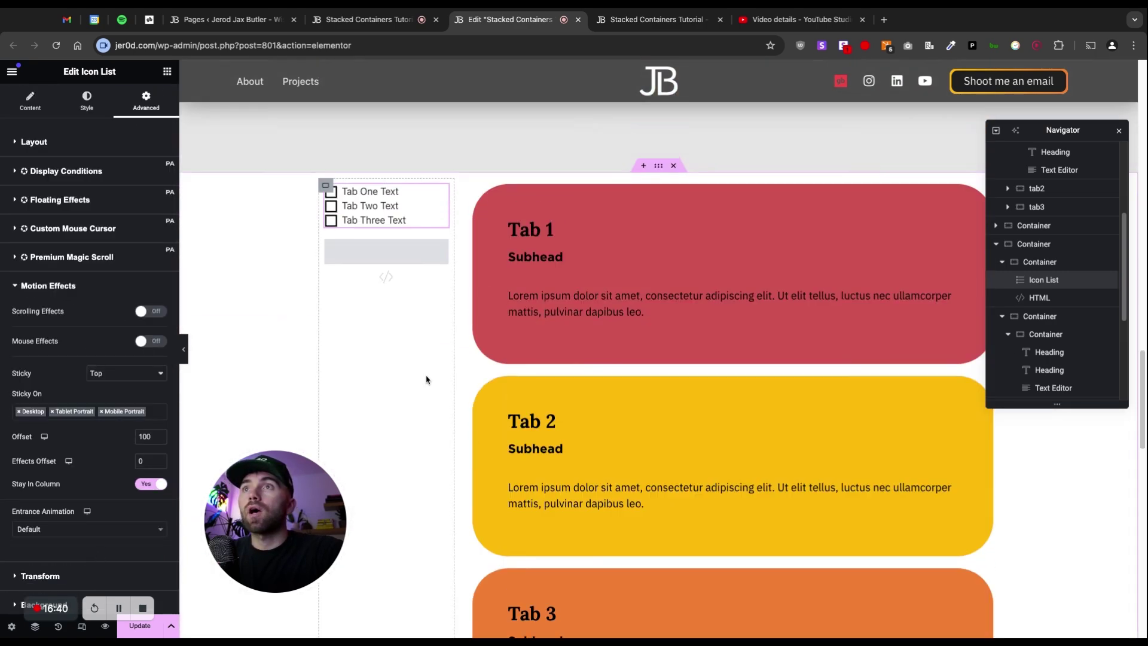
Step: In the script's else-if branch, change the container ID to #tabtwo and the addClass target to .tab-two-txt
click(407, 353)
scroll(96, 377, down, 3)
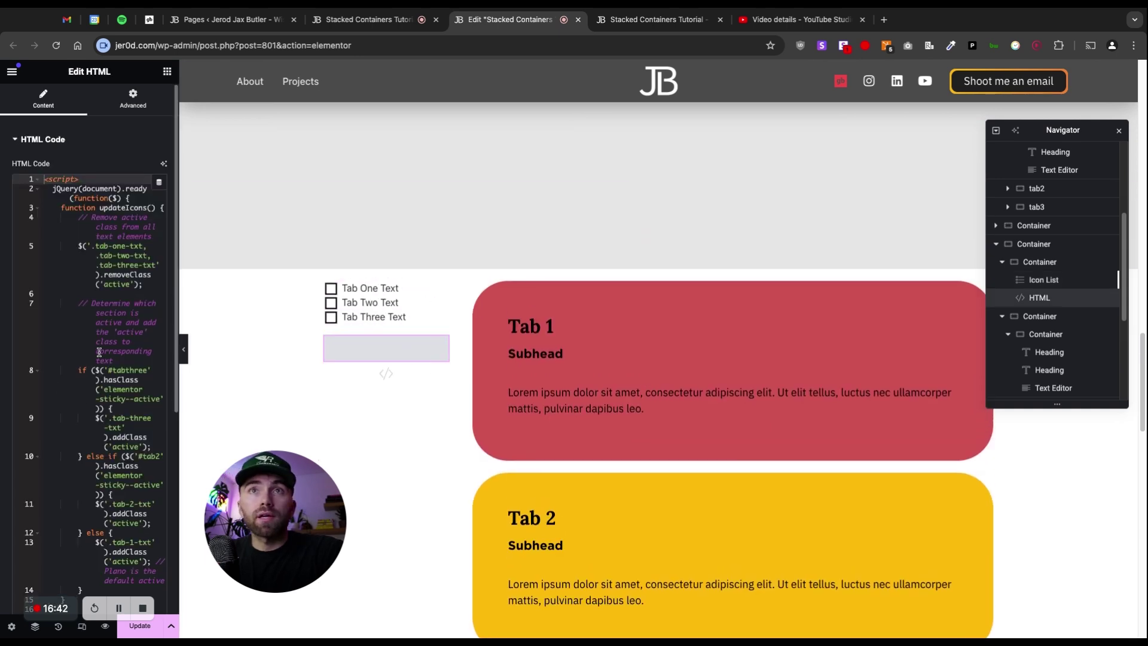
click(156, 355)
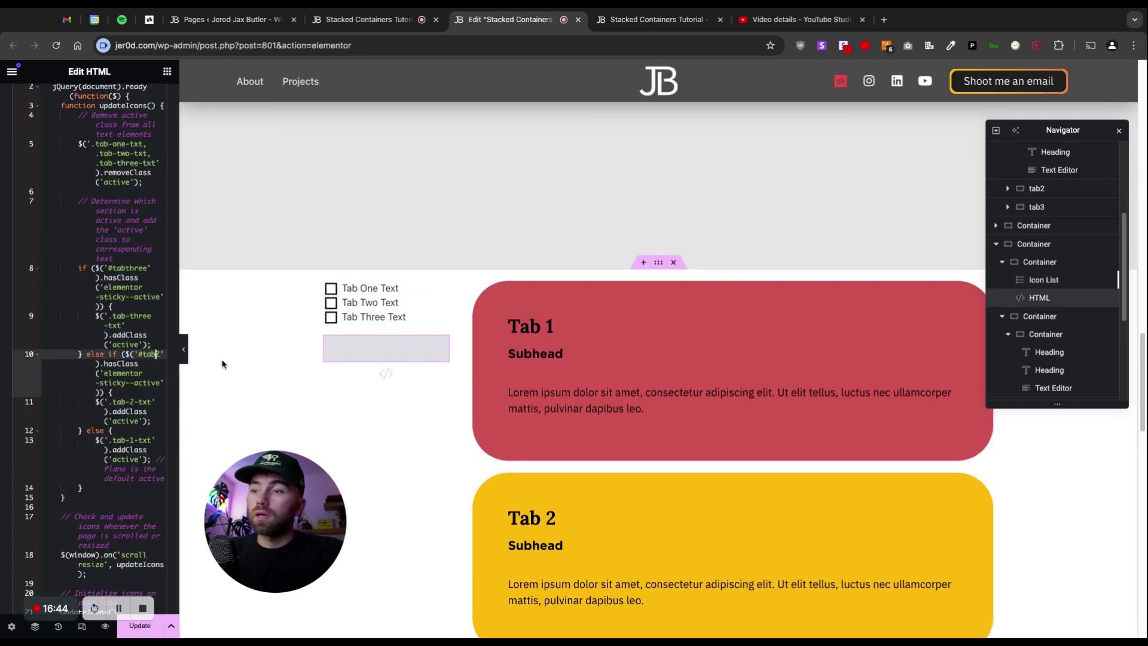
key(BackSpace)
text(two')
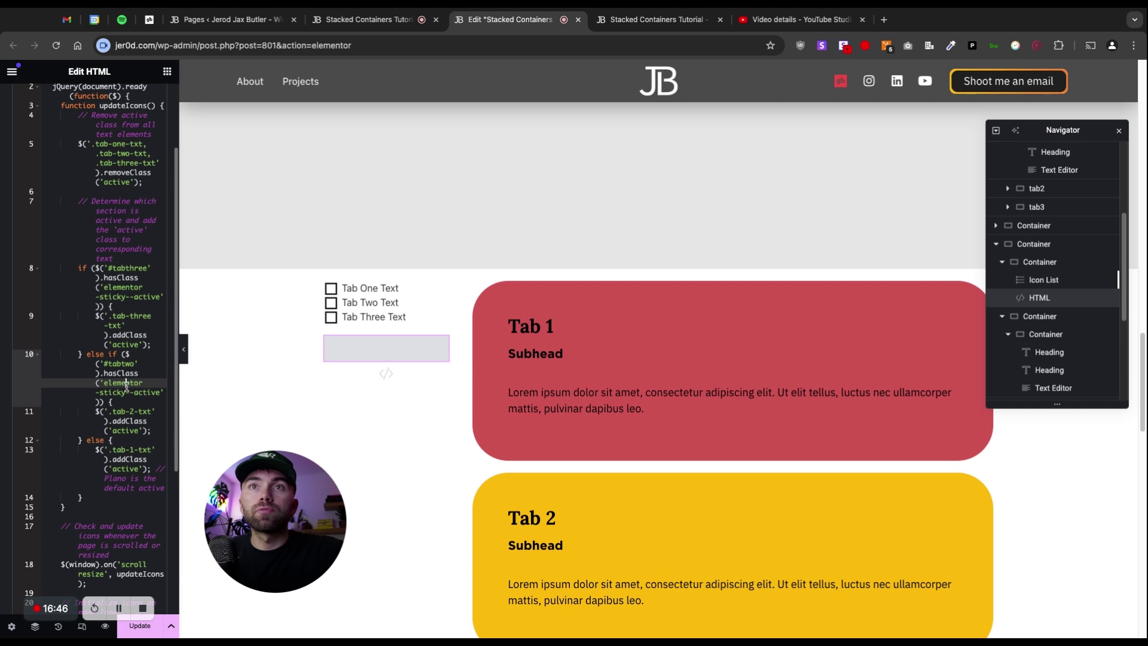
click(133, 412)
text(two)
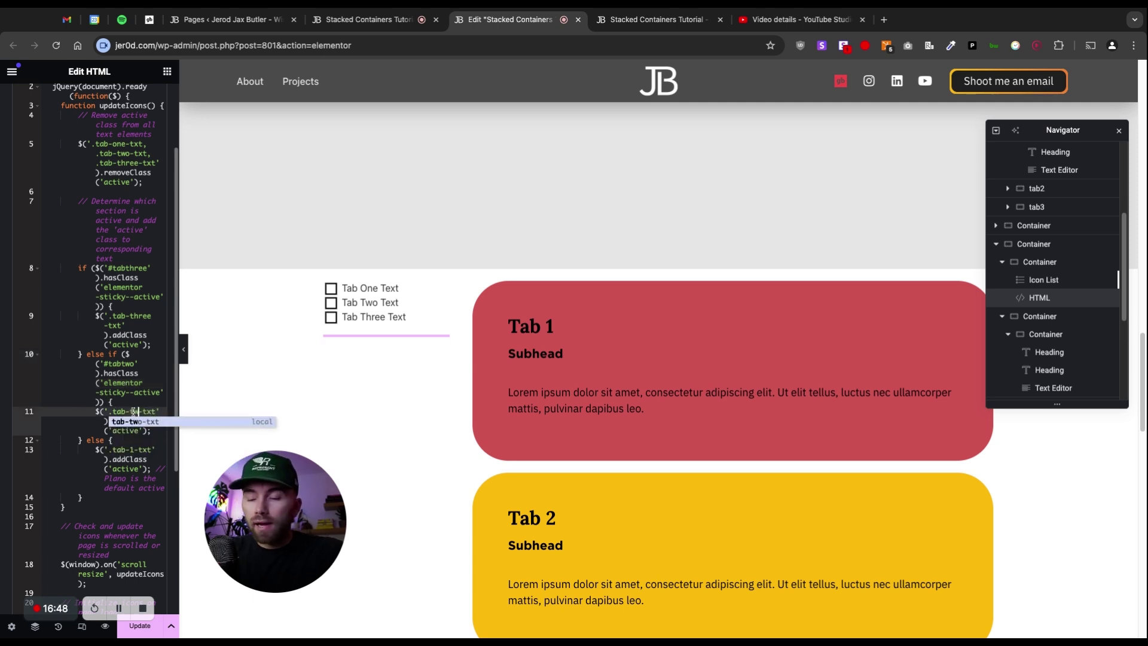
Step: Change the addClass target in the script's final else branch to .tab-one-txt
click(121, 451)
key(BackSpace)
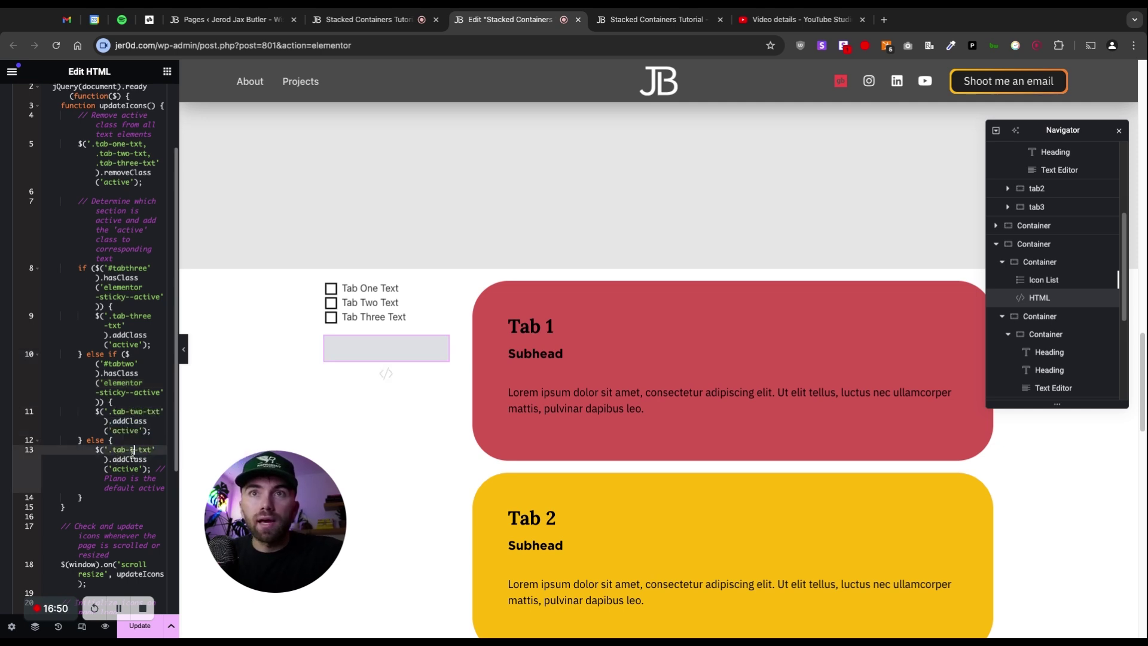
text(one)
click(105, 479)
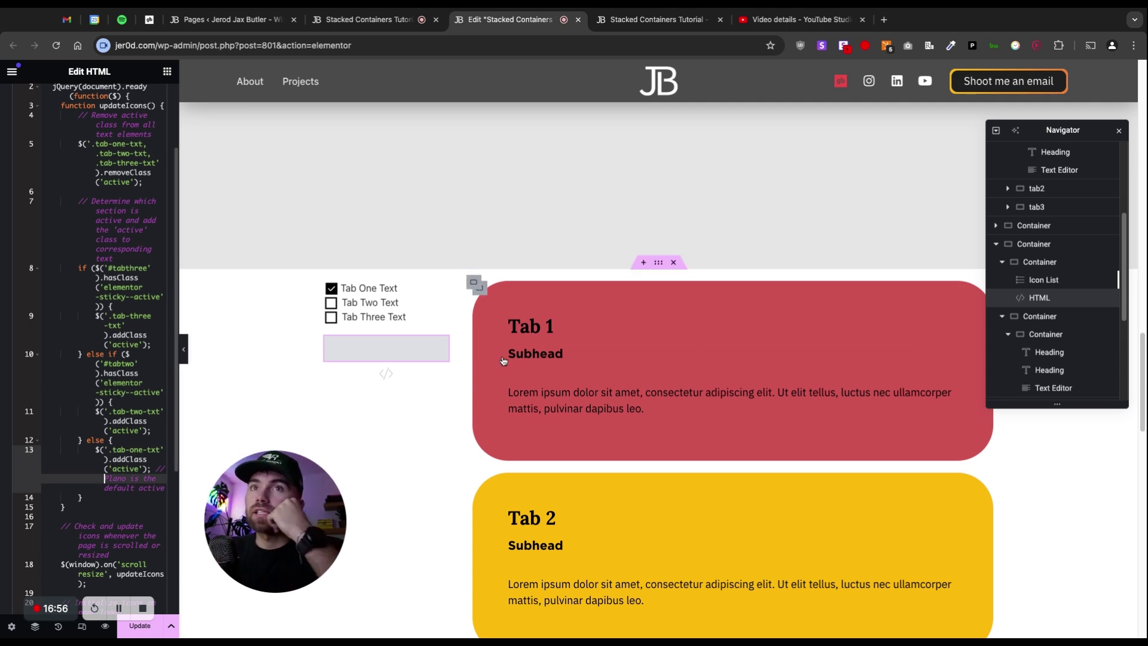
Step: Check the Tab One checkbox icon beside the cards and examine the #tabtwo condition with its elementor-sticky--active class
scroll(415, 304, down, 3)
scroll(411, 305, up, 3)
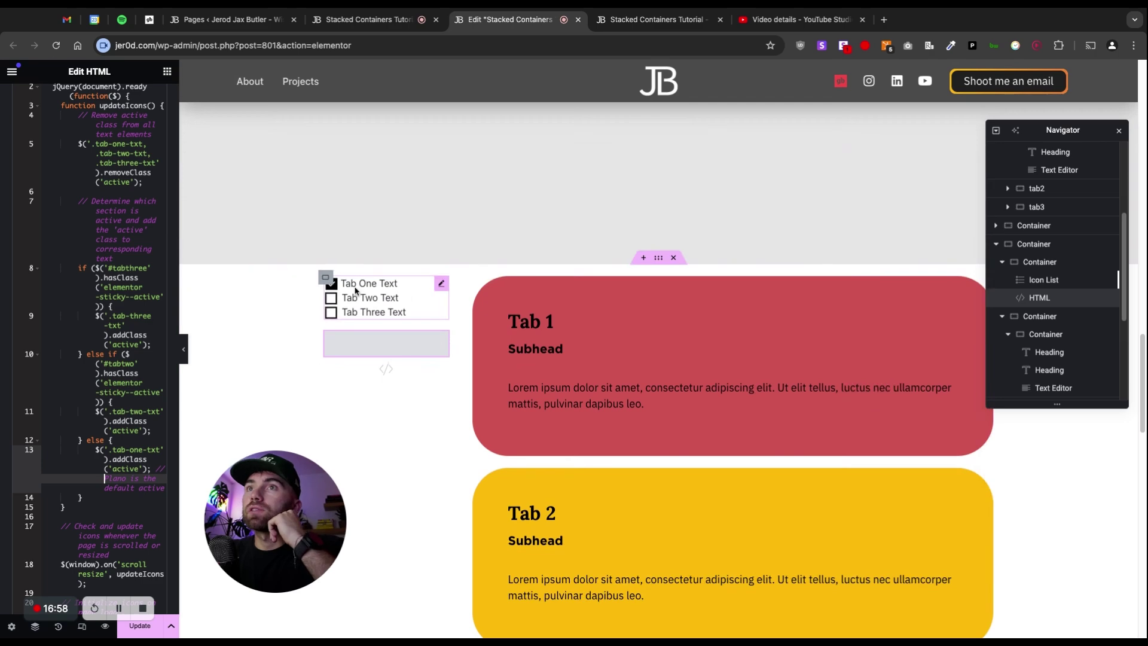
scroll(385, 296, down, 2)
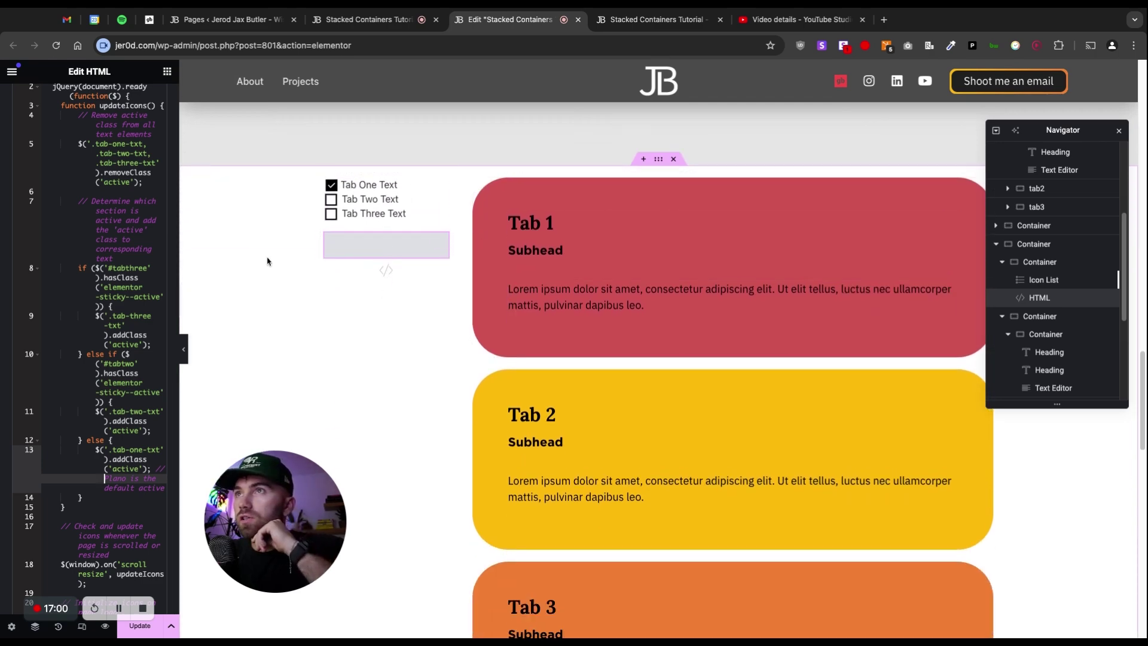
scroll(287, 259, down, 4)
scroll(287, 259, up, 5)
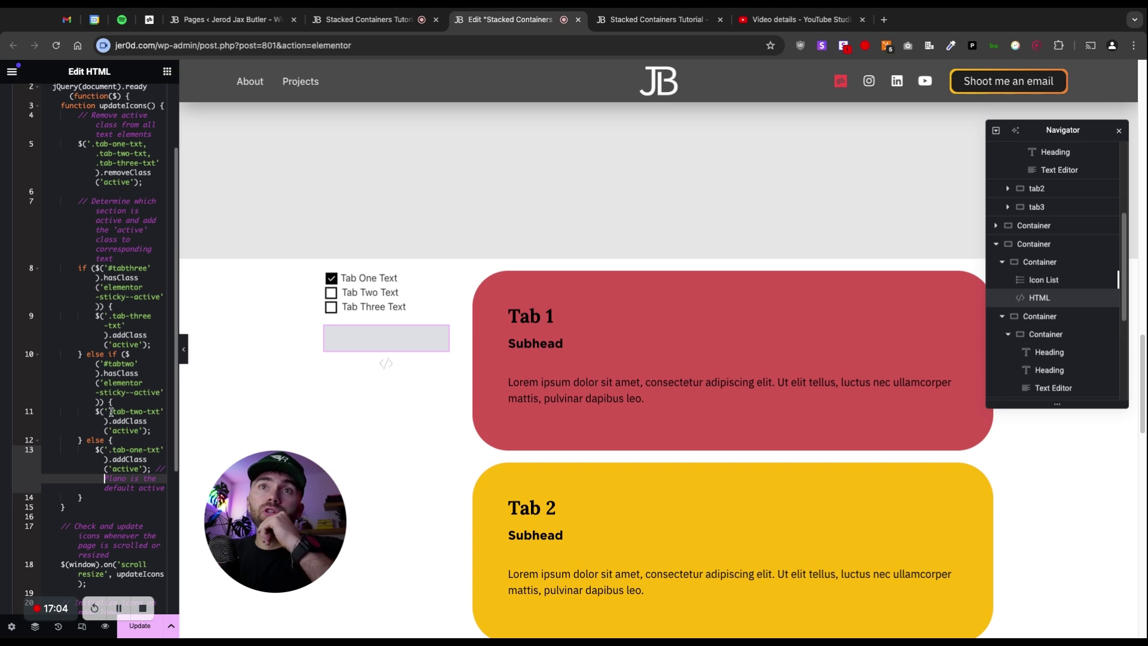
drag(95, 364, 161, 411)
click(128, 373)
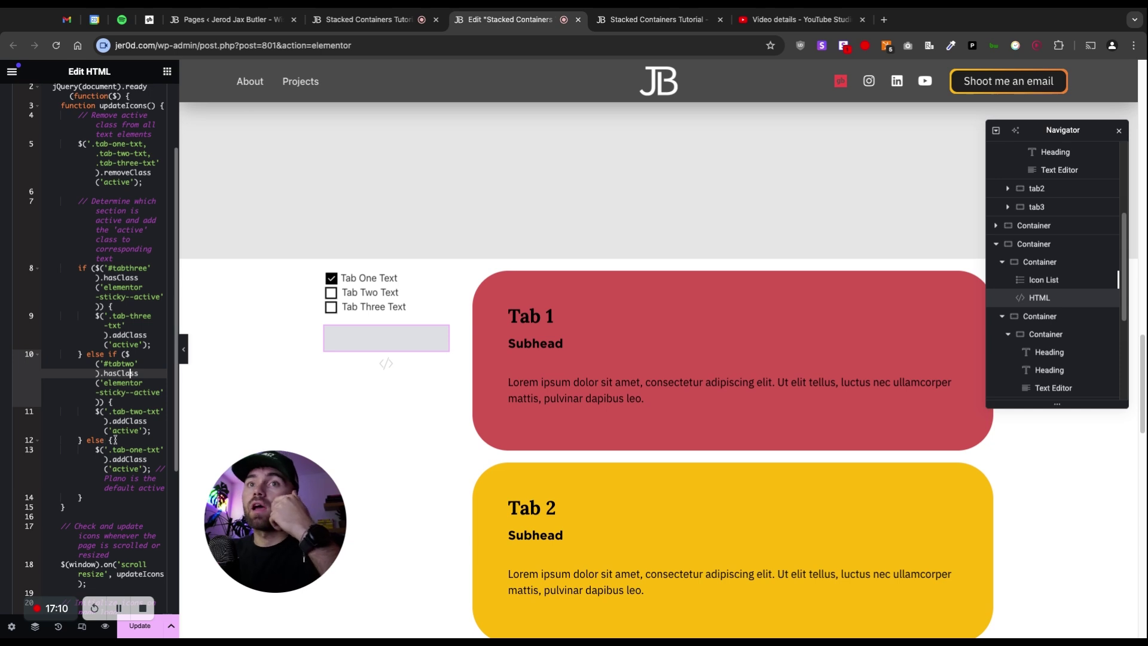
shift+click(89, 365)
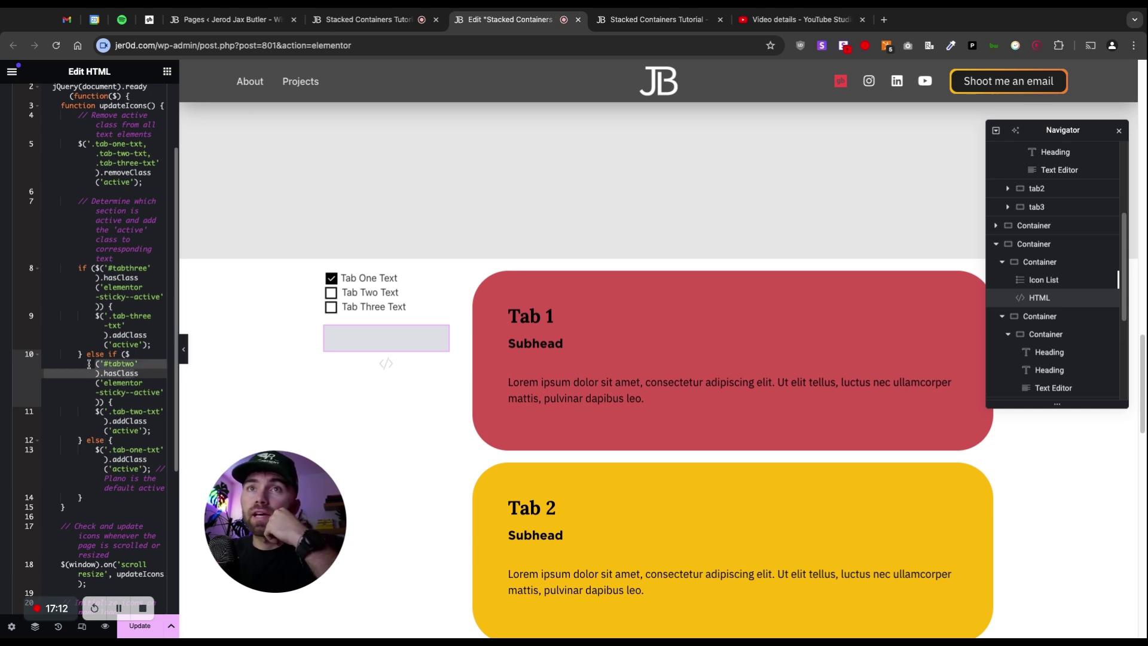
click(147, 392)
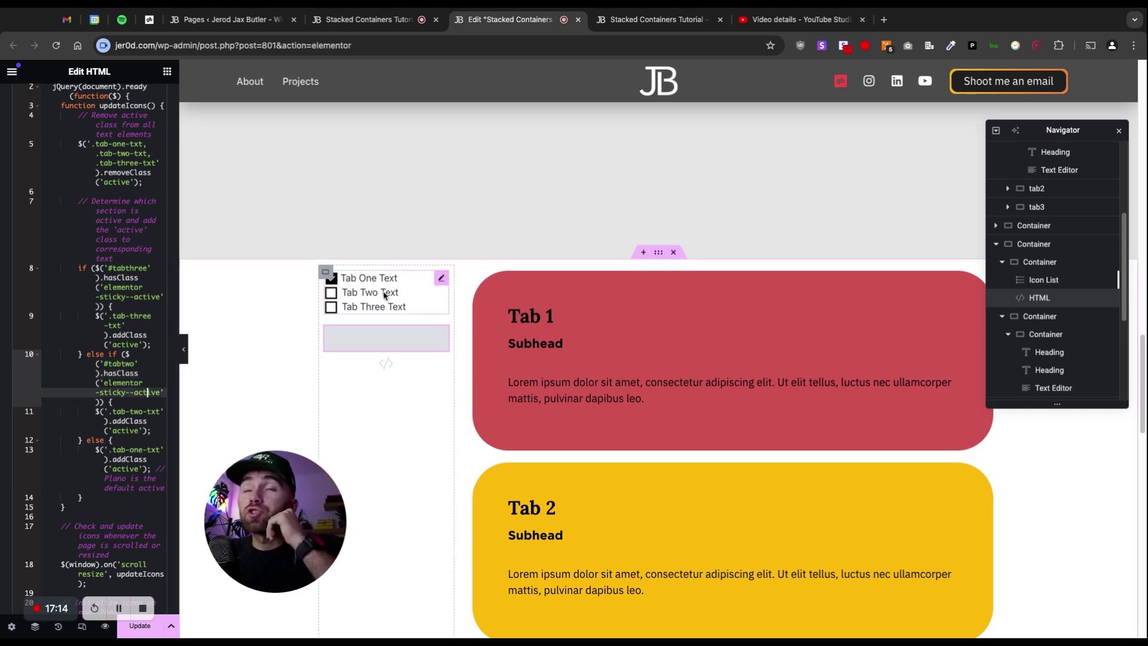
Step: Check the icon list's active states against the three stacked cards on the canvas, including with responsive mode toggled
scroll(478, 299, down, 5)
scroll(478, 293, up, 2)
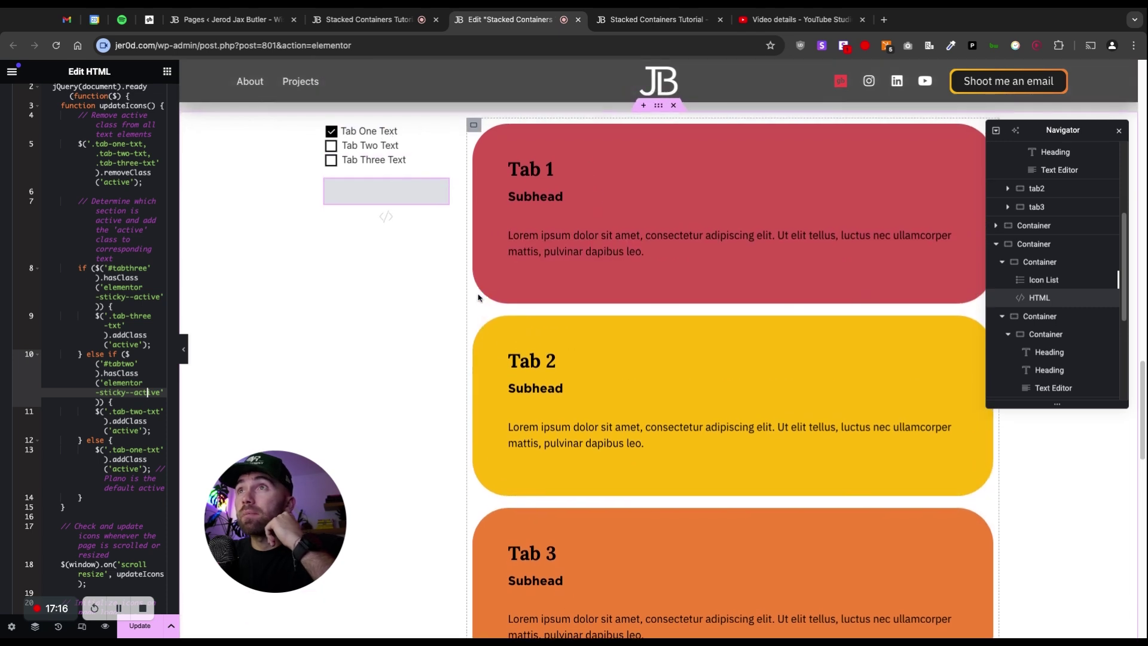
scroll(444, 247, down, 1)
scroll(443, 249, up, 7)
scroll(444, 249, down, 5)
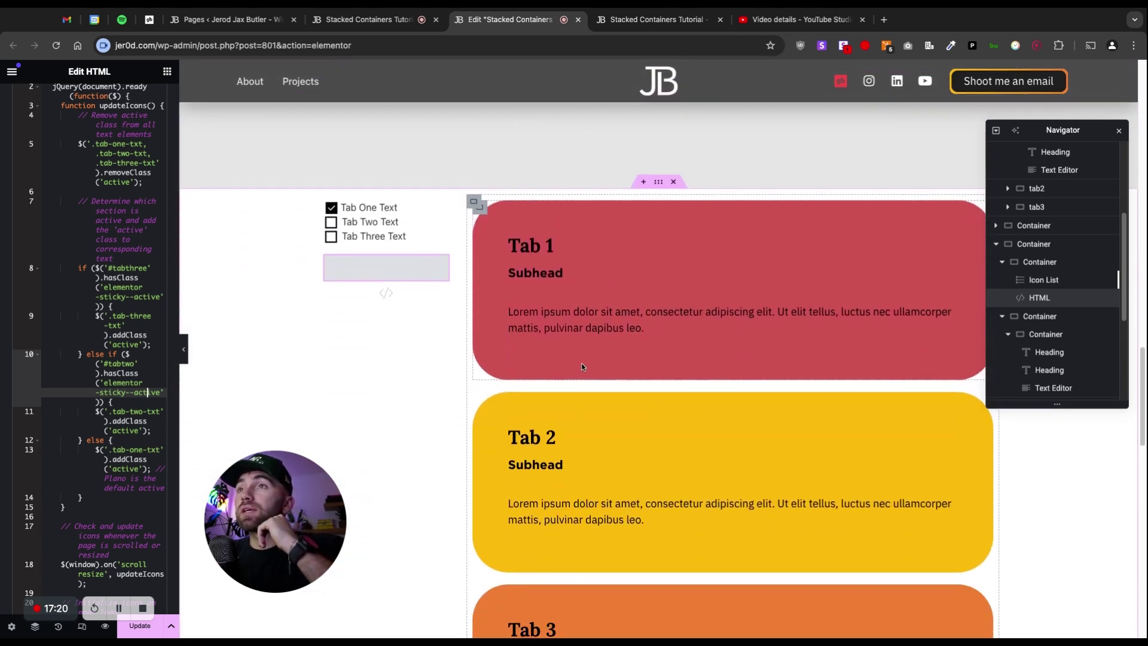
scroll(581, 366, down, 8)
scroll(540, 312, up, 6)
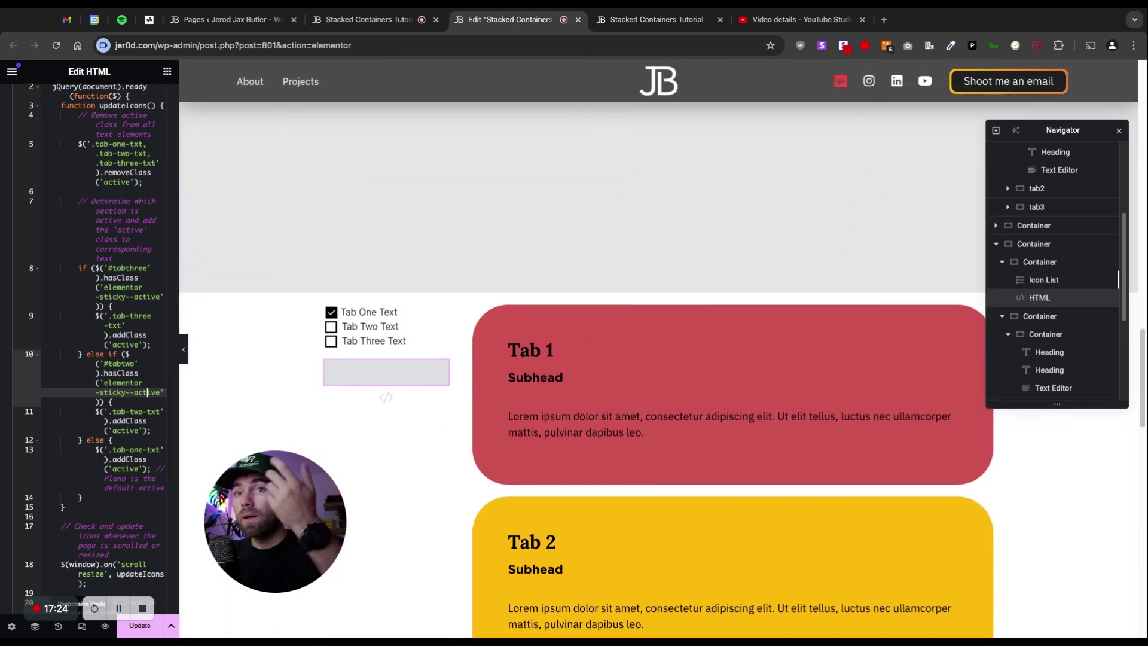
click(88, 634)
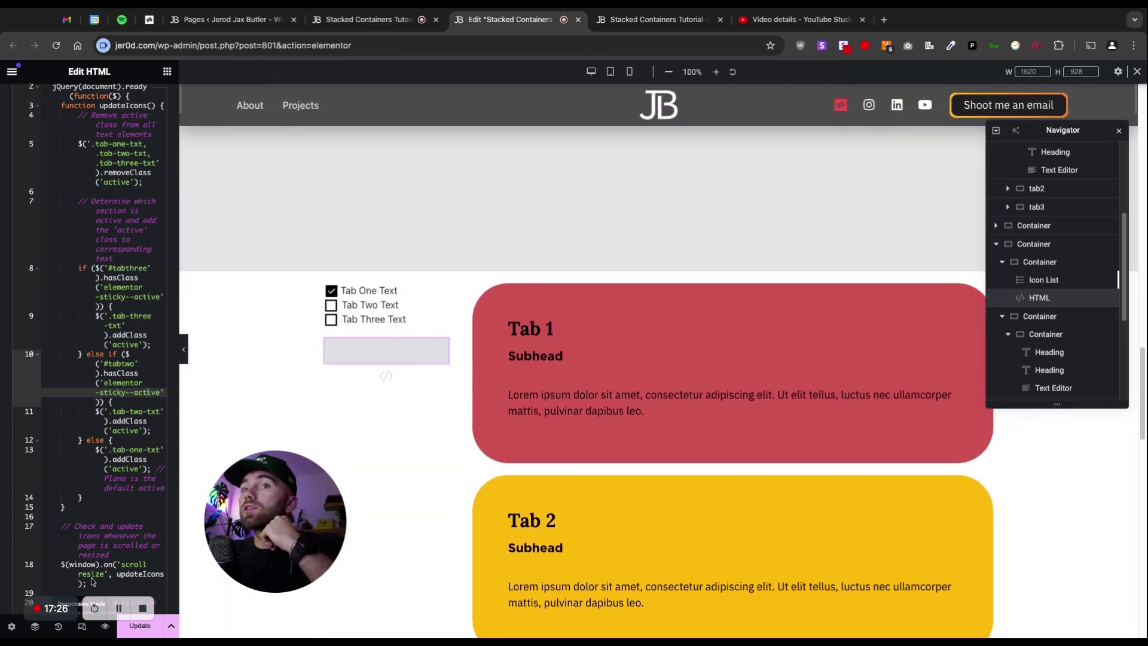
click(83, 632)
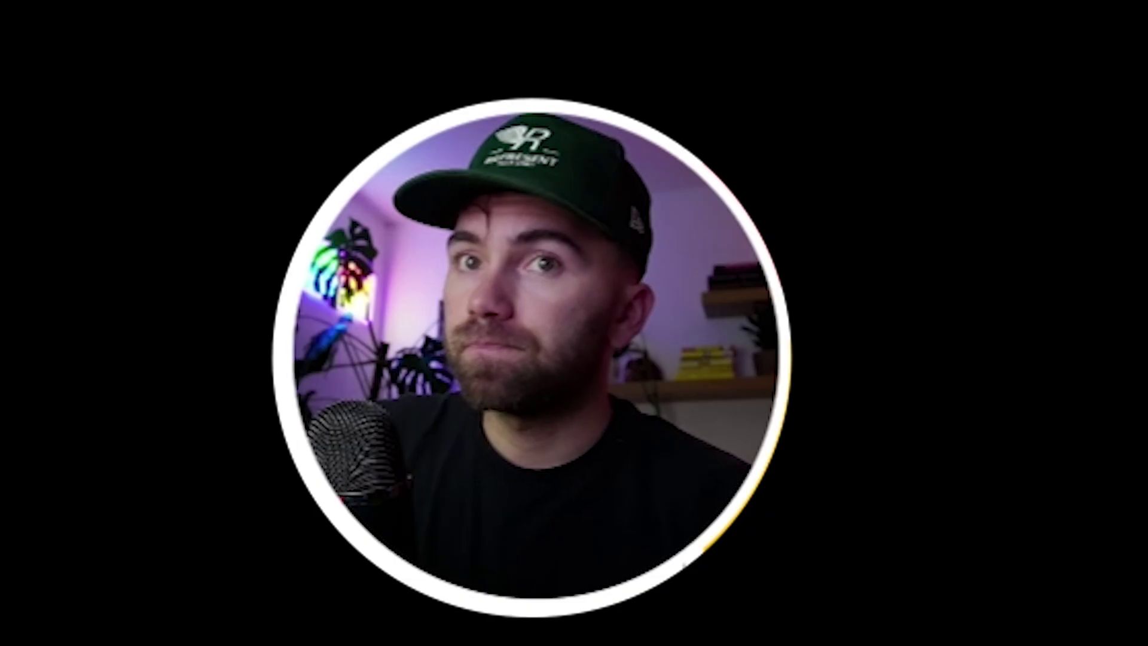